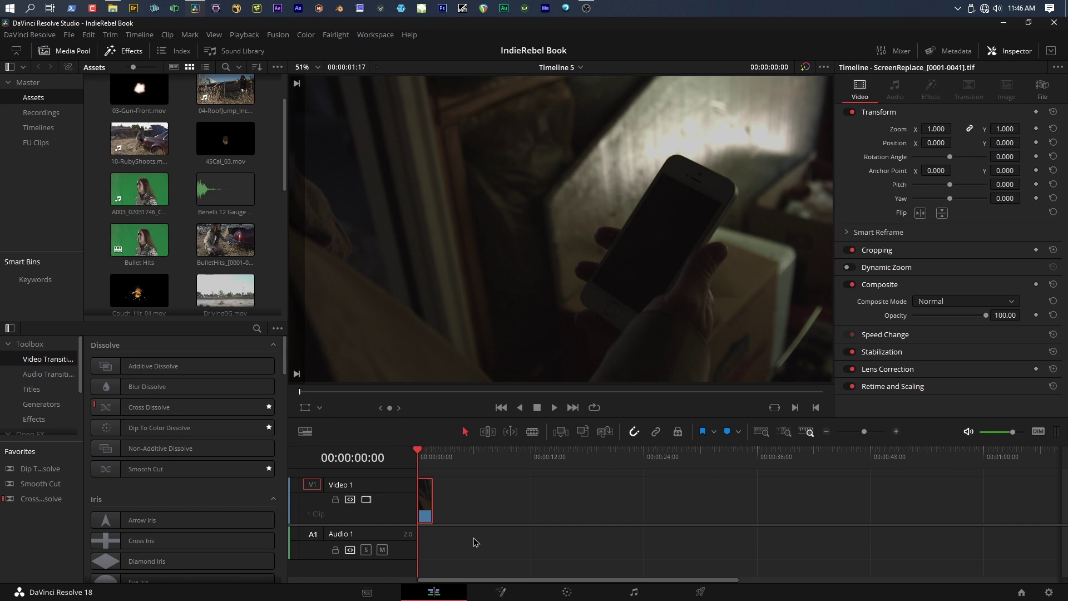
On the Fusion page, delete the MediaOut1 node and preview the phone clip from MediaIn1 across its frames
left_click(501, 592)
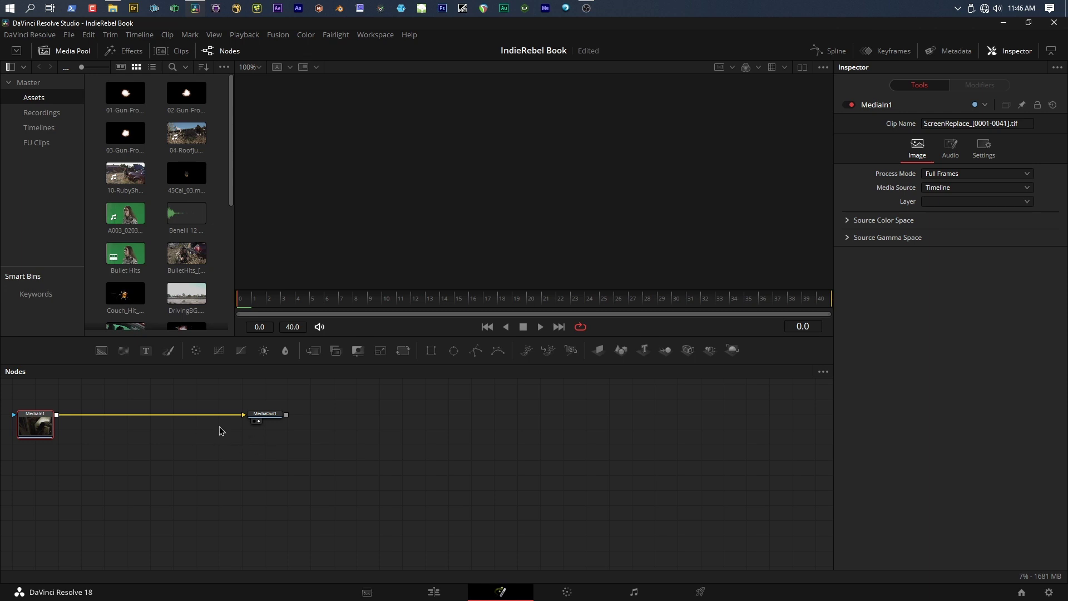
left_click(264, 416)
key("Delete")
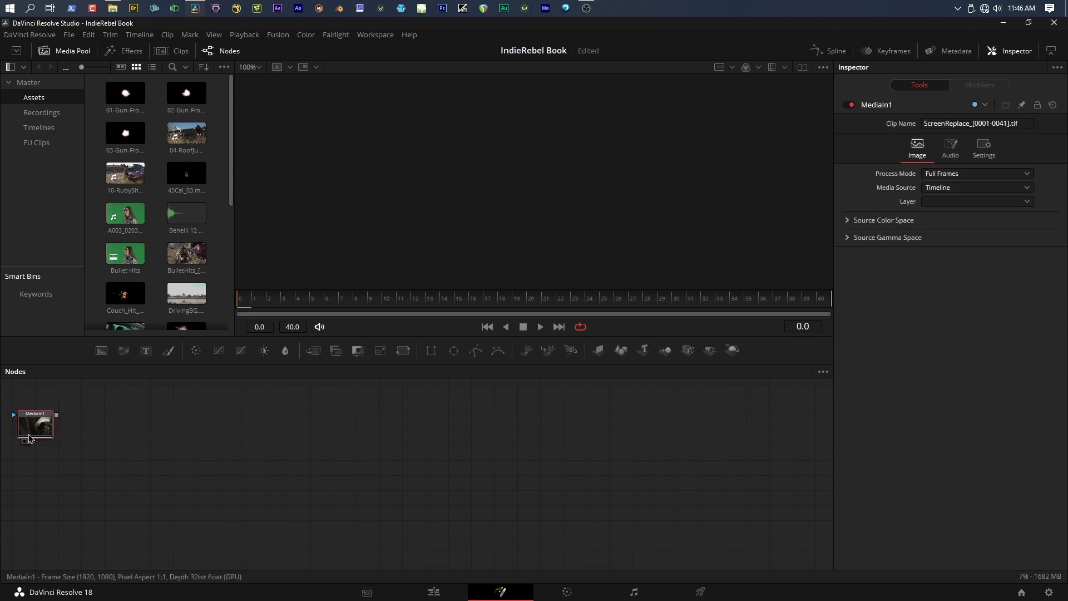
left_click_drag(29, 439, 163, 439)
key("1")
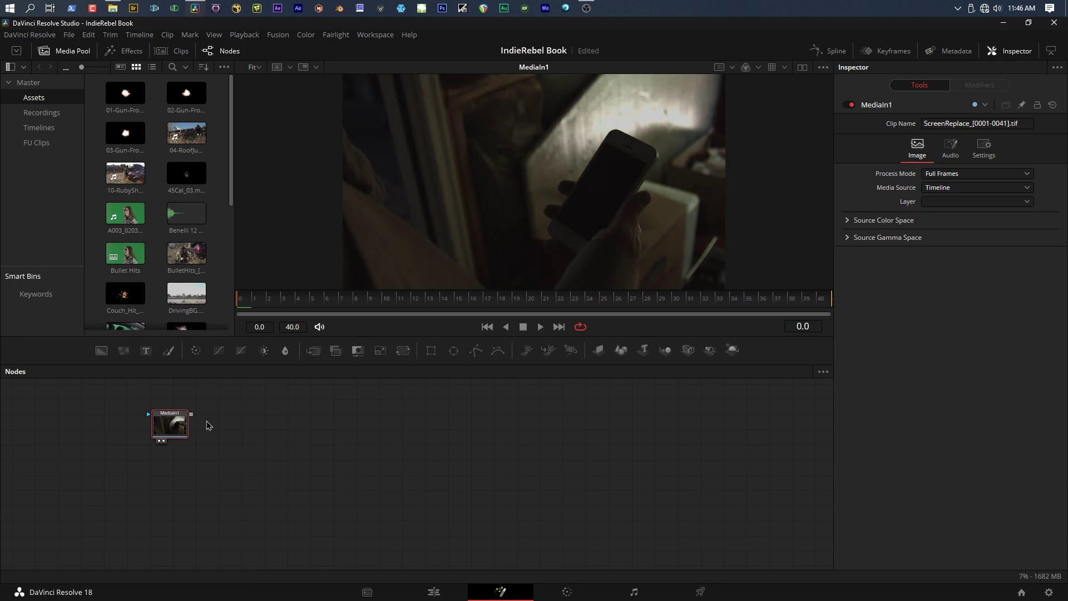
scroll(642, 218, "down", 2)
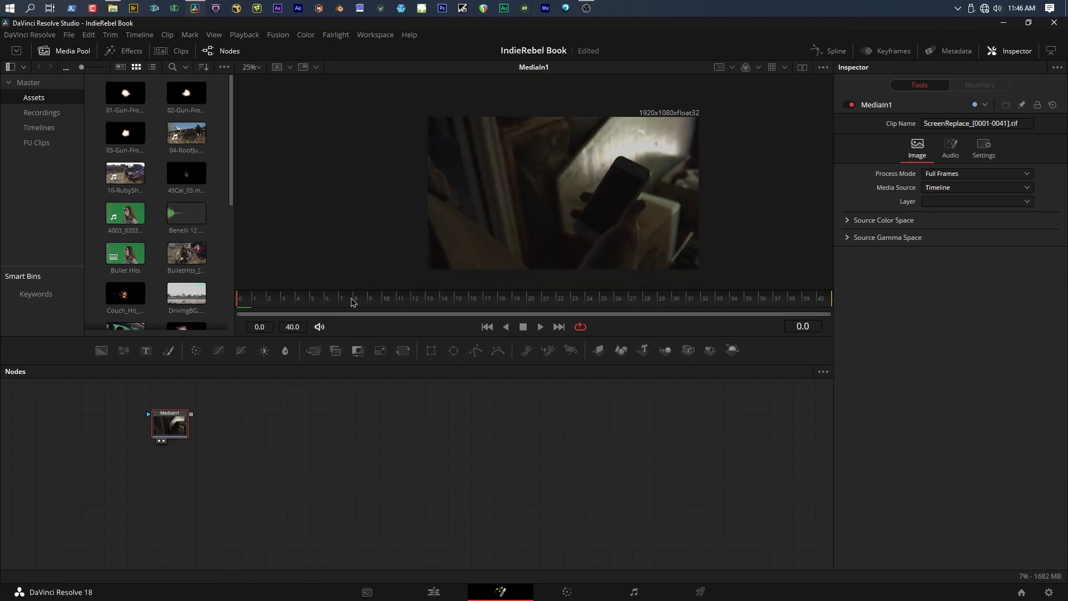
left_click_drag(354, 302, 538, 296)
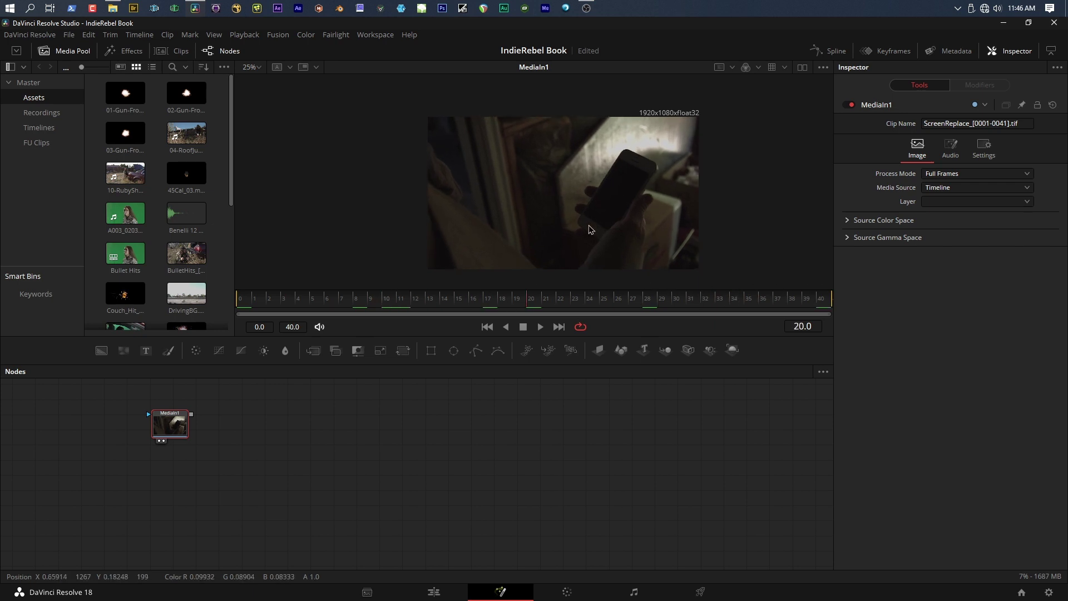
left_click_drag(445, 305, 268, 310)
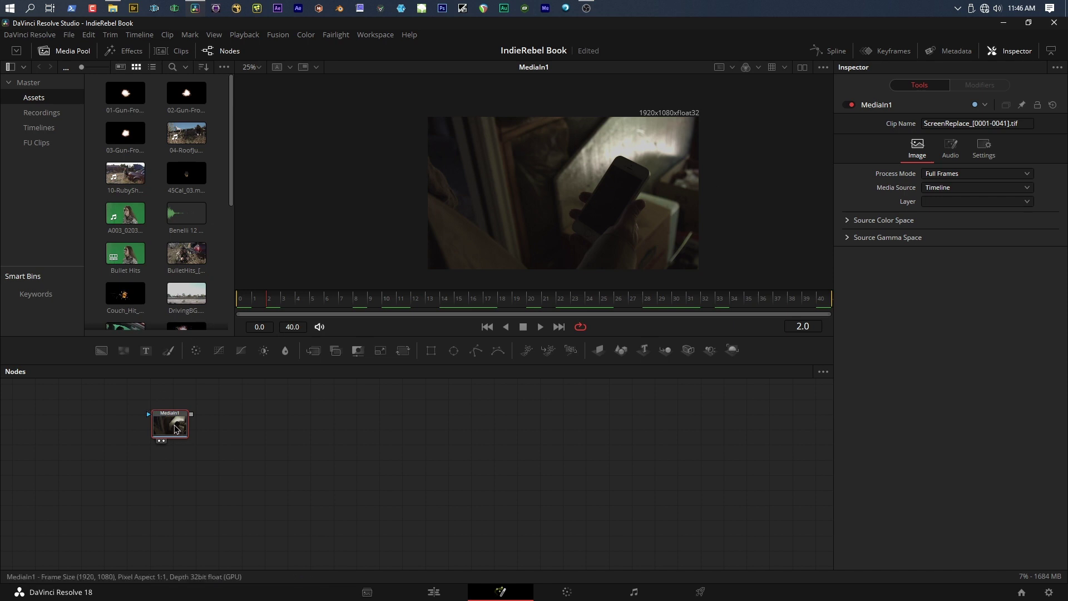
Add a Color Corrector fed by MediaIn1, view it, and set its gain to 2.4 and gamma to 0.92
mouse_move(176, 428)
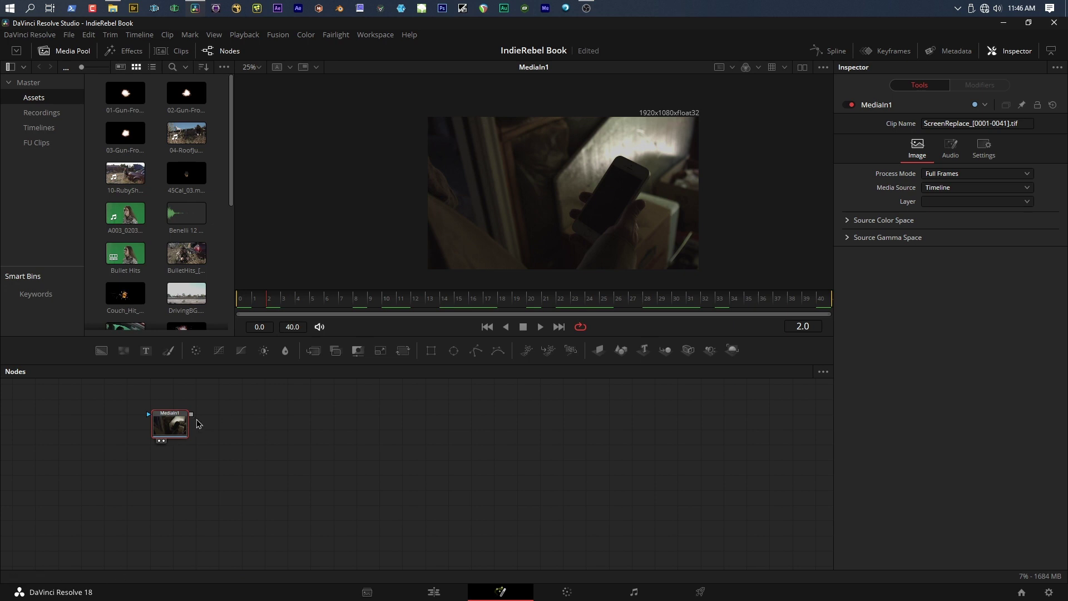
left_click(196, 351)
left_click_drag(221, 418, 315, 394)
left_click_drag(177, 425, 172, 444)
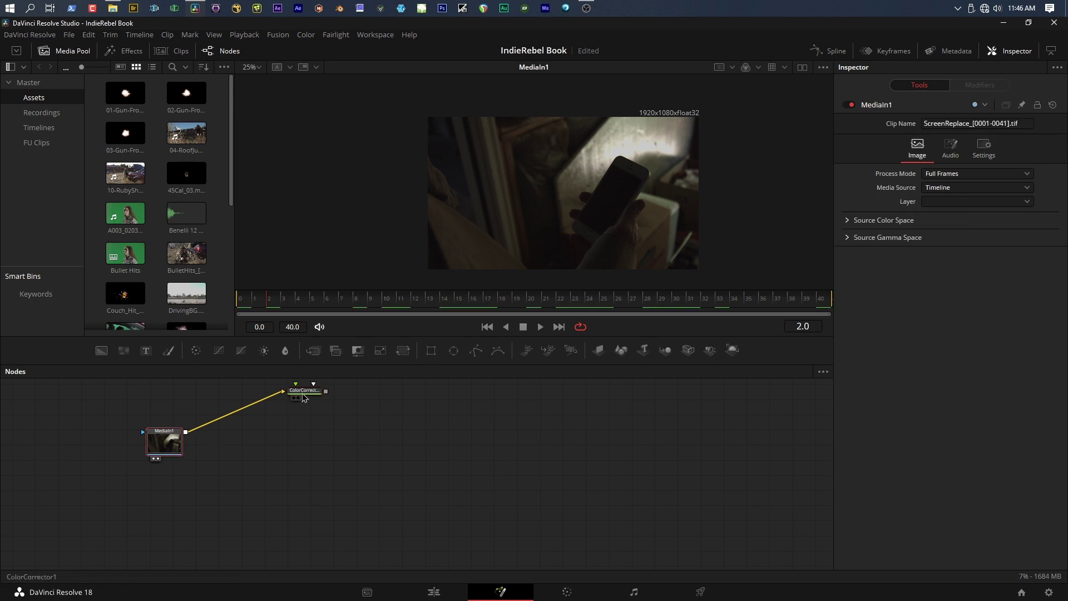
left_click(303, 395)
key("1")
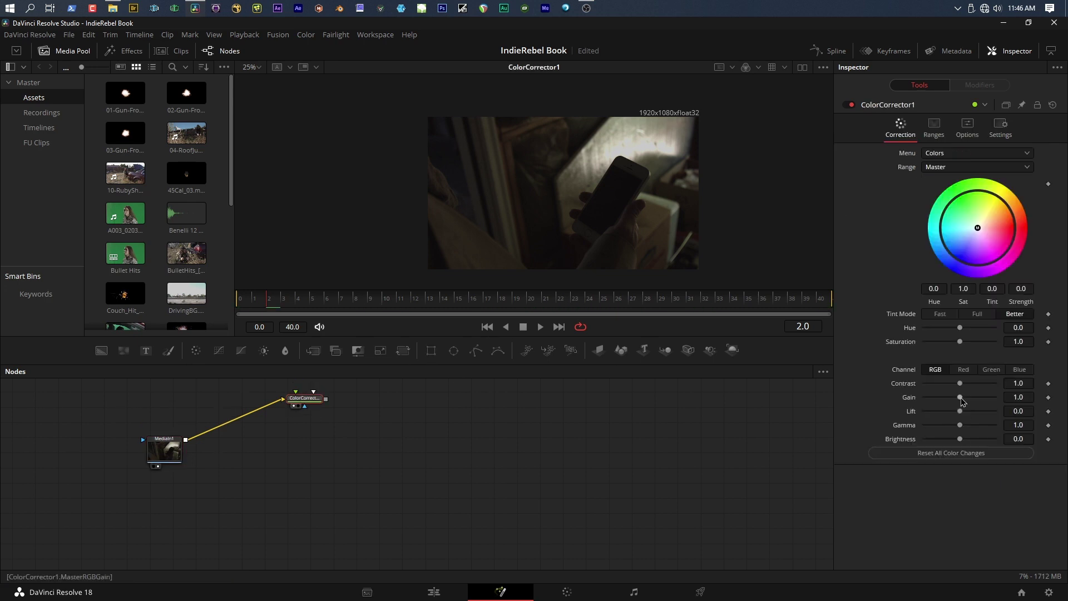
left_click_drag(960, 397, 958, 426)
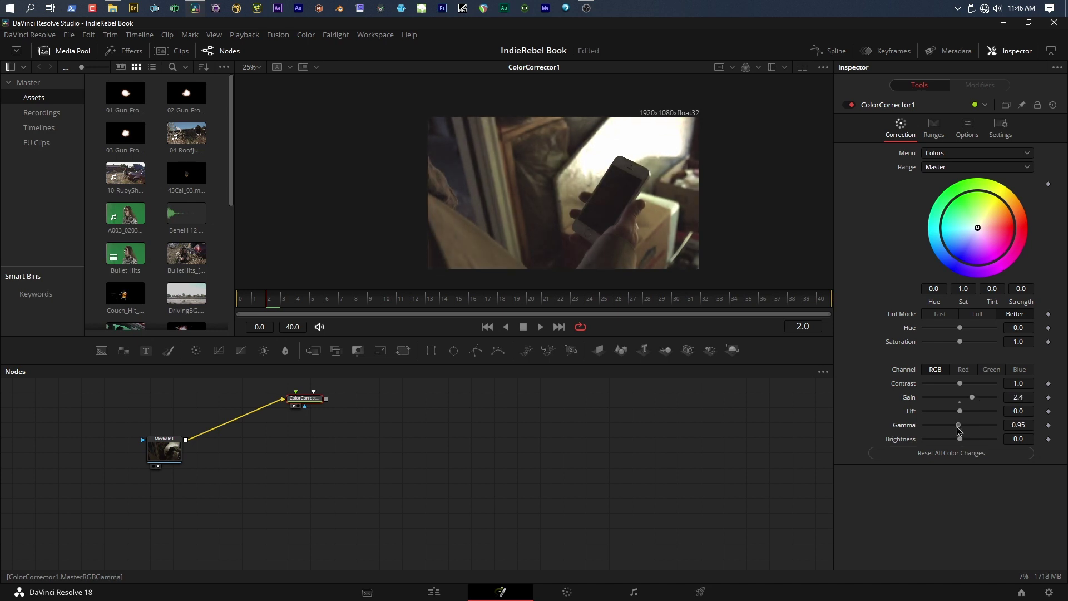
left_click_drag(960, 384, 960, 386)
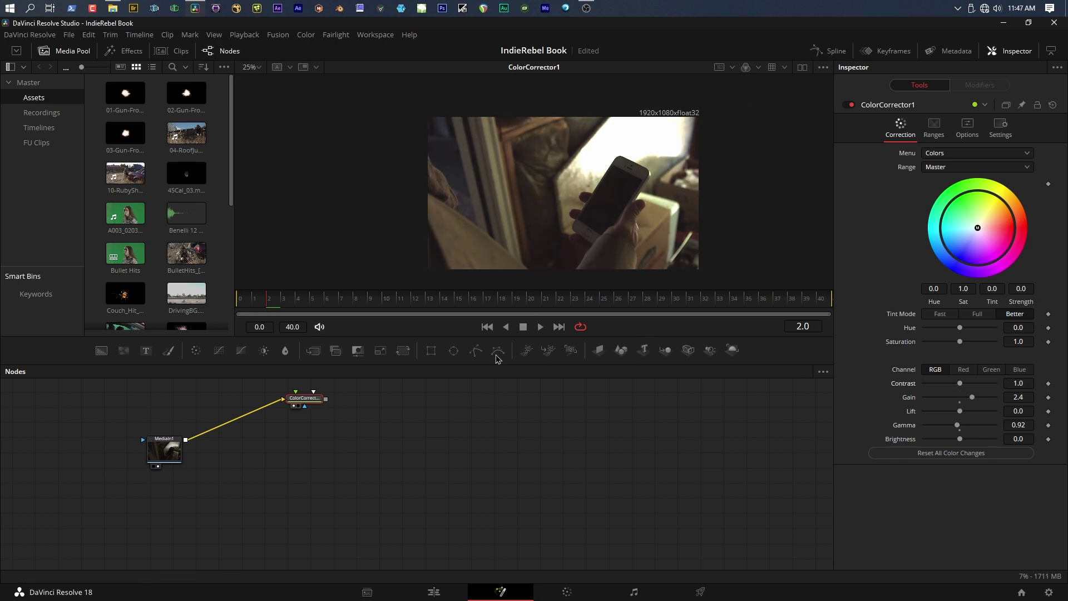
Toggle the Color Corrector off and on repeatedly to compare the original and brightened phone footage
key("ctrl+p")
key("ctrl+p")
key("ctrl+p")
key("ctrl+p")
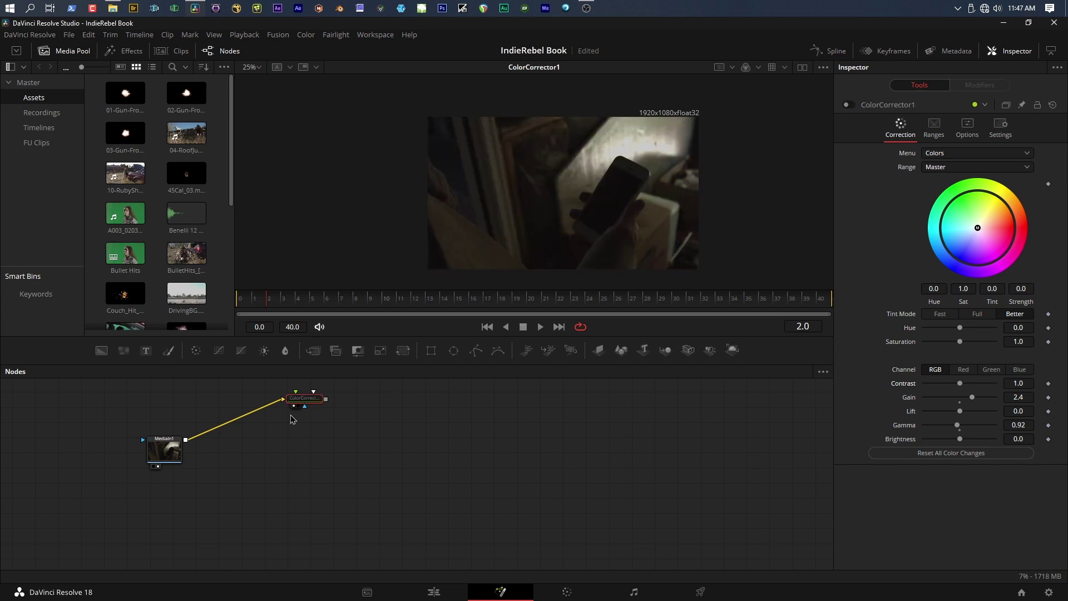
key("ctrl+p")
key("ctrl+p")
key("ctrl+p")
key("ctrl+p")
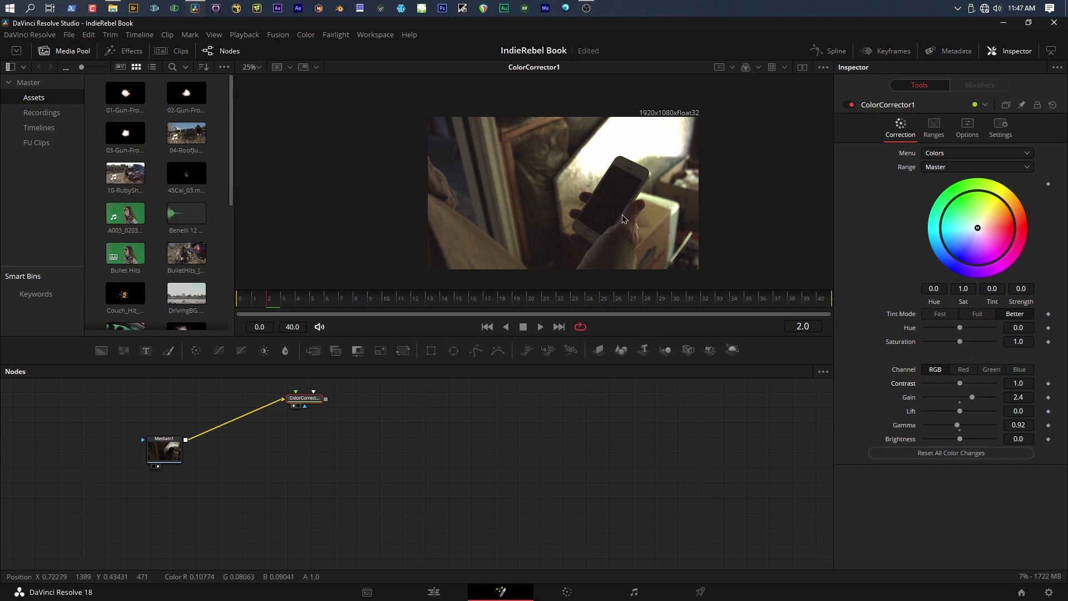
At frame 0, add a Planar Tracker node after the Color Corrector and show it in the viewer
scroll(588, 237, "up", 1)
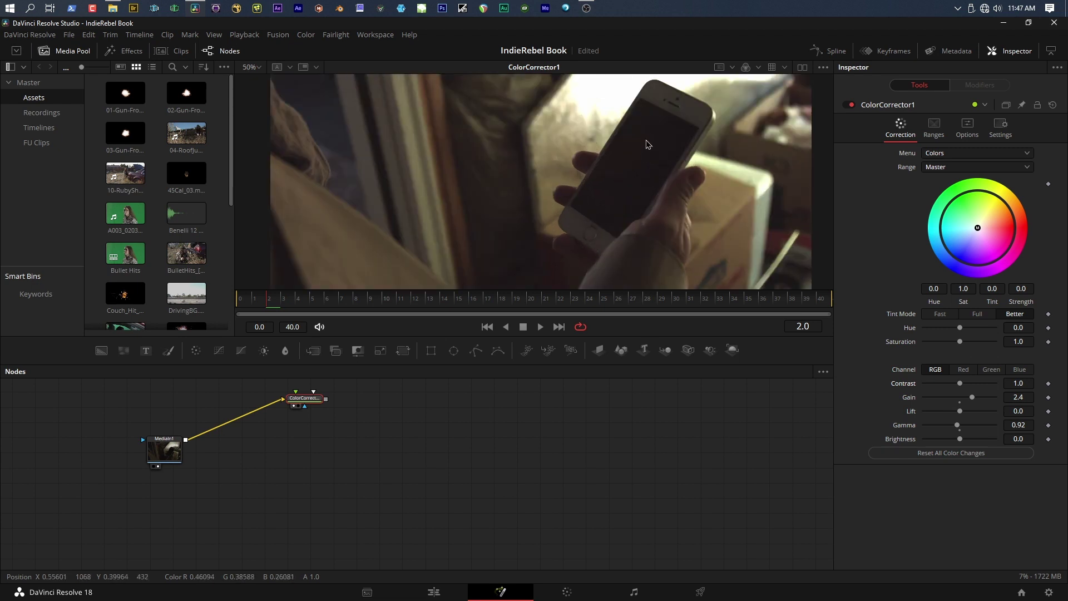
left_click(486, 327)
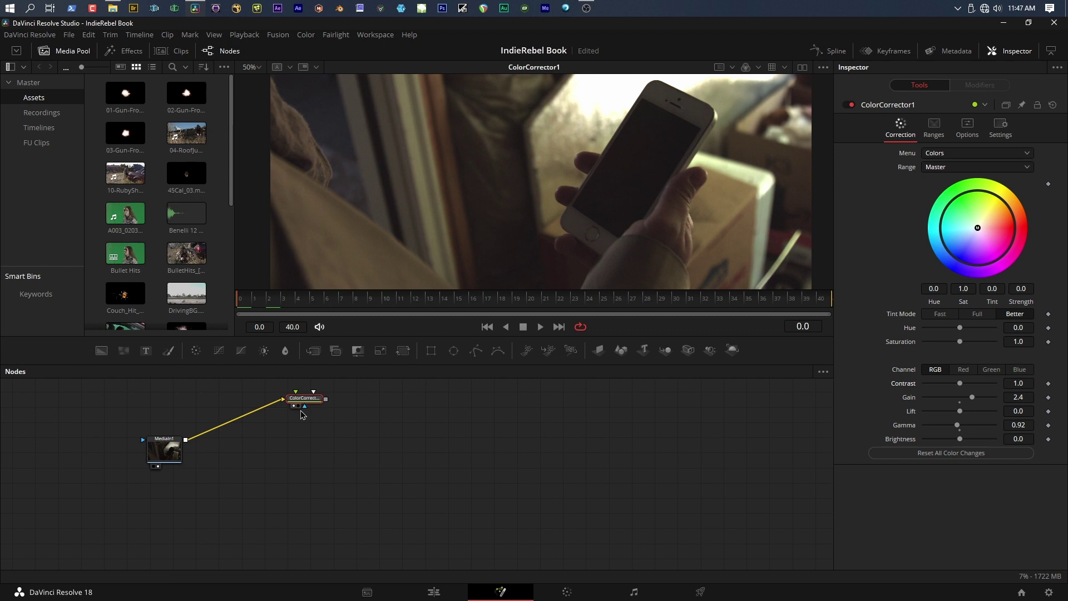
key("shift+space")
type("track")
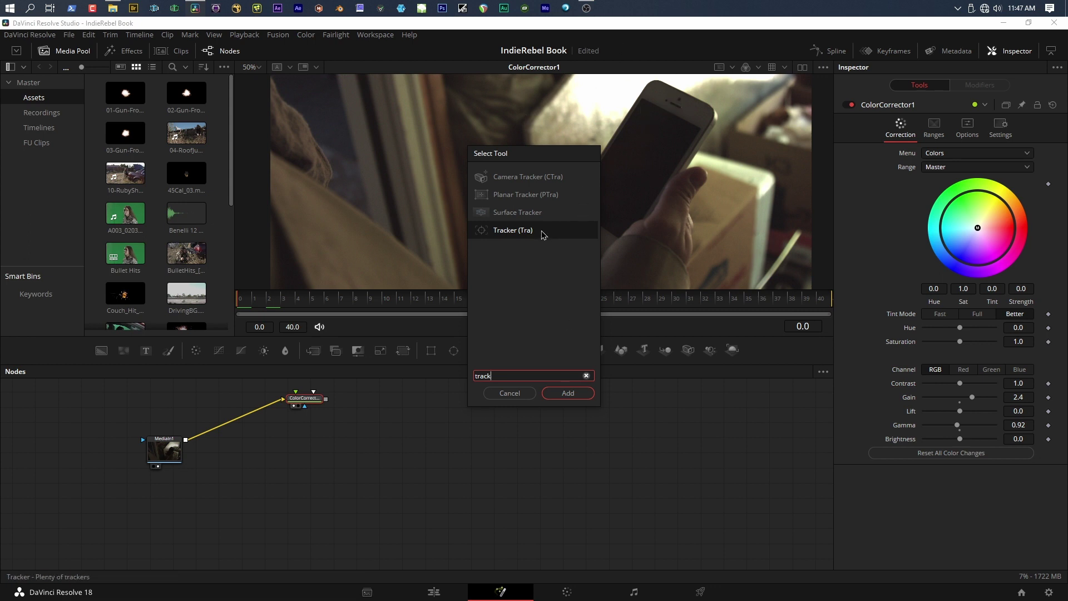
left_click(510, 196)
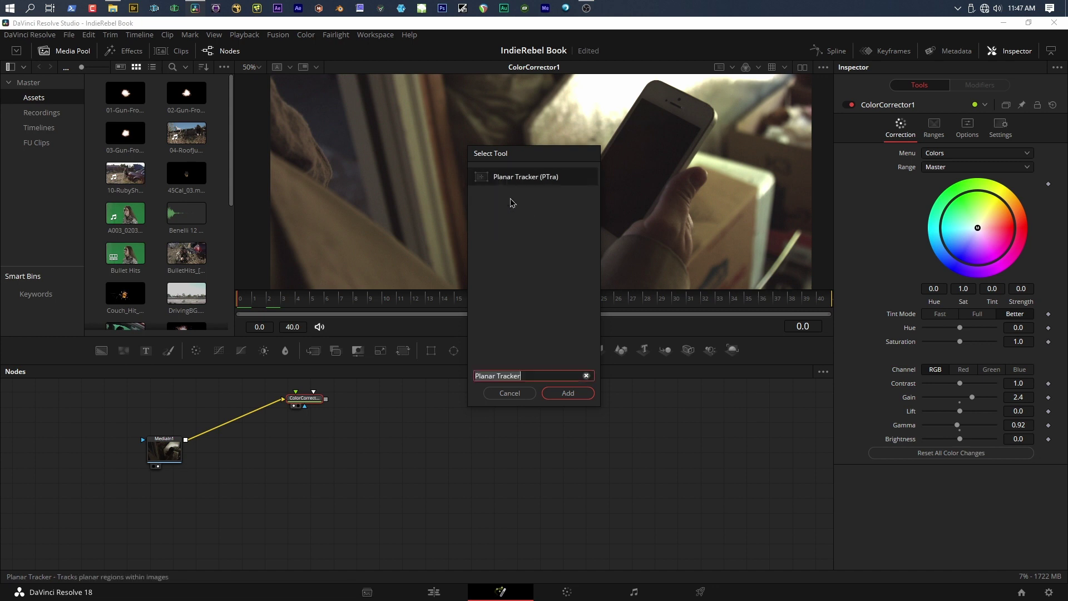
left_click(568, 393)
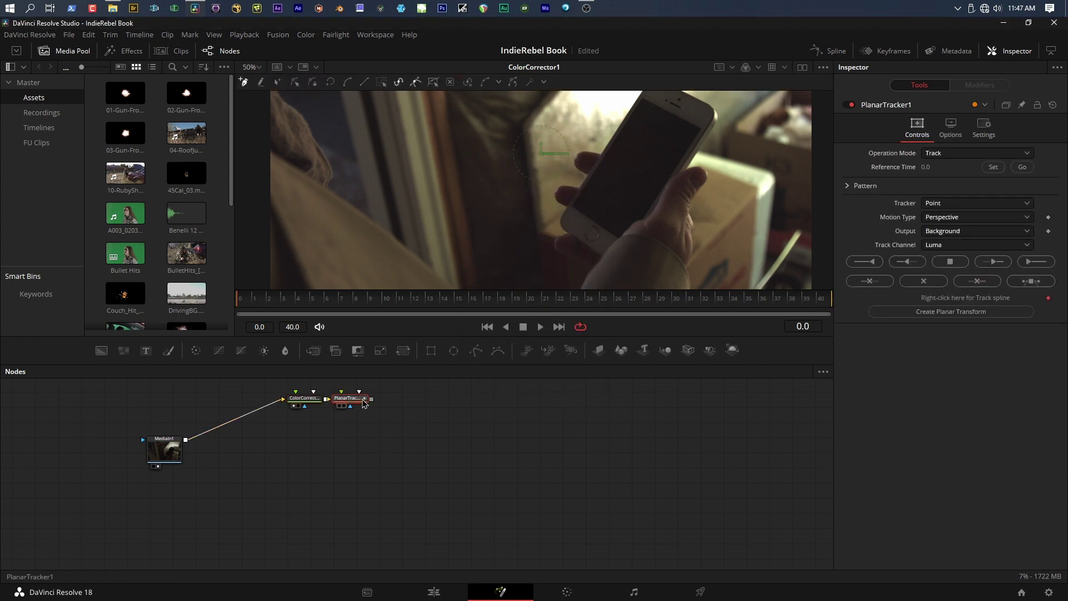
key("1")
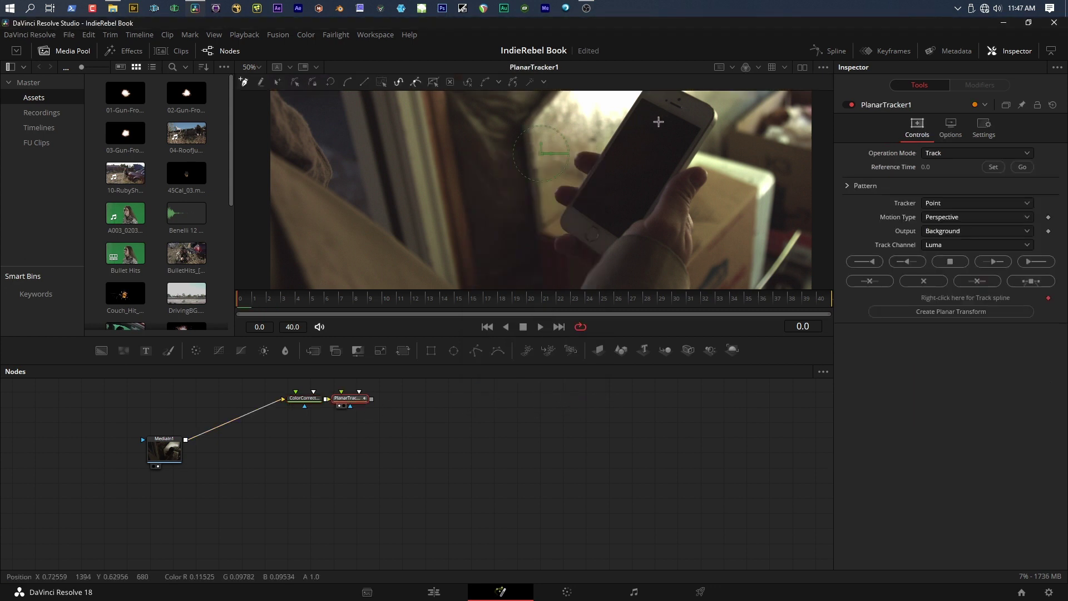
Draw a closed tracking outline around the phone's body, following the fingers, and adjust the phone's upper-left corner point
left_click_drag(653, 128, 646, 147)
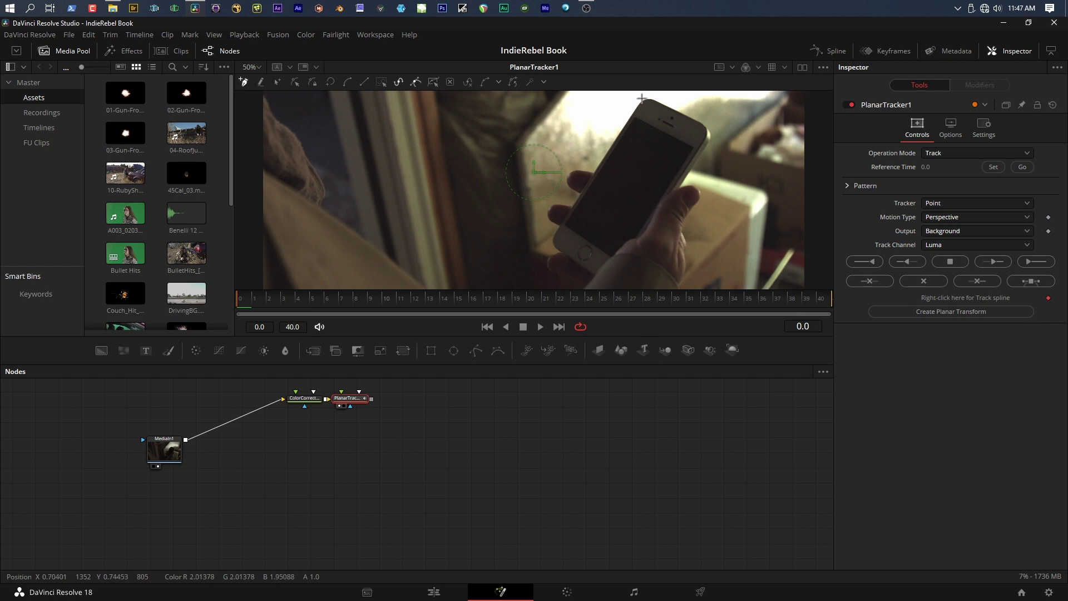
left_click(640, 99)
left_click(550, 241)
left_click(598, 276)
left_click(631, 244)
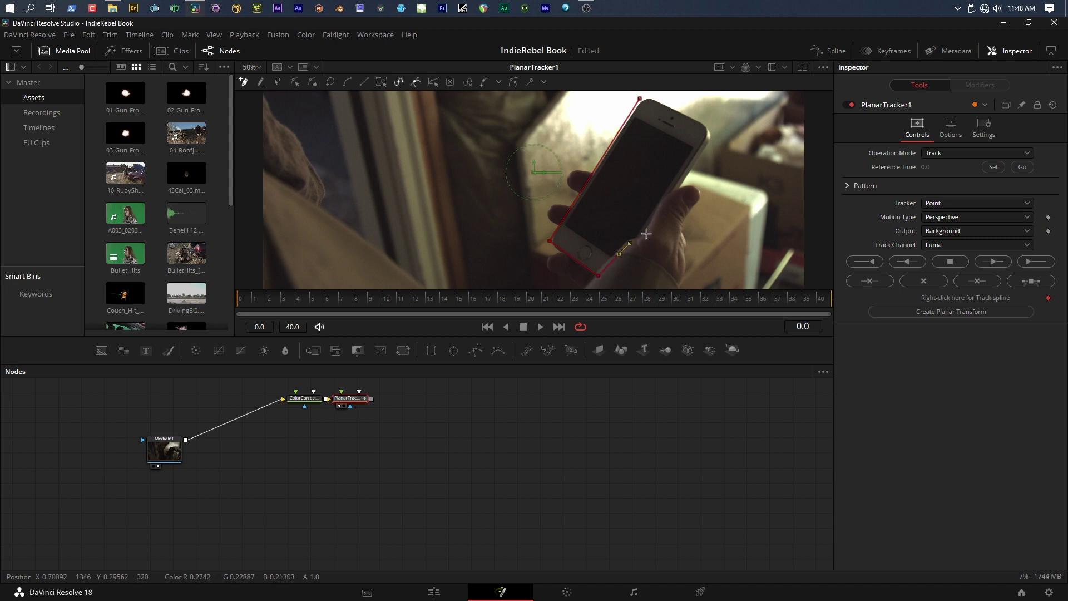
left_click(653, 231)
left_click(670, 198)
left_click(697, 149)
left_click(640, 99)
left_click_drag(641, 100, 646, 95)
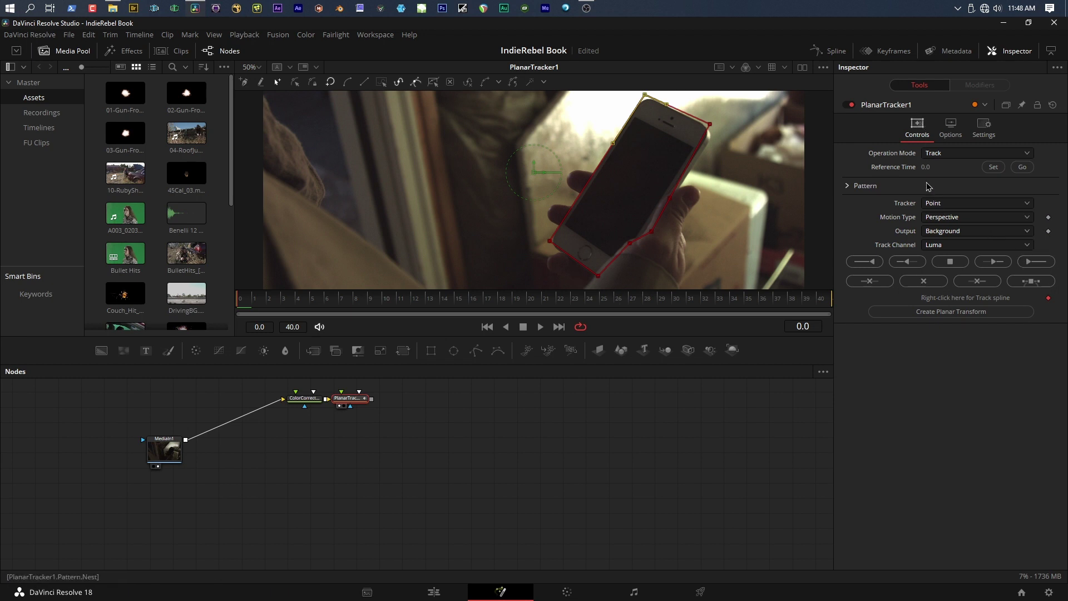
With the Point tracker and Perspective motion type, track the phone outline forward to the end of the clip
left_click(935, 204)
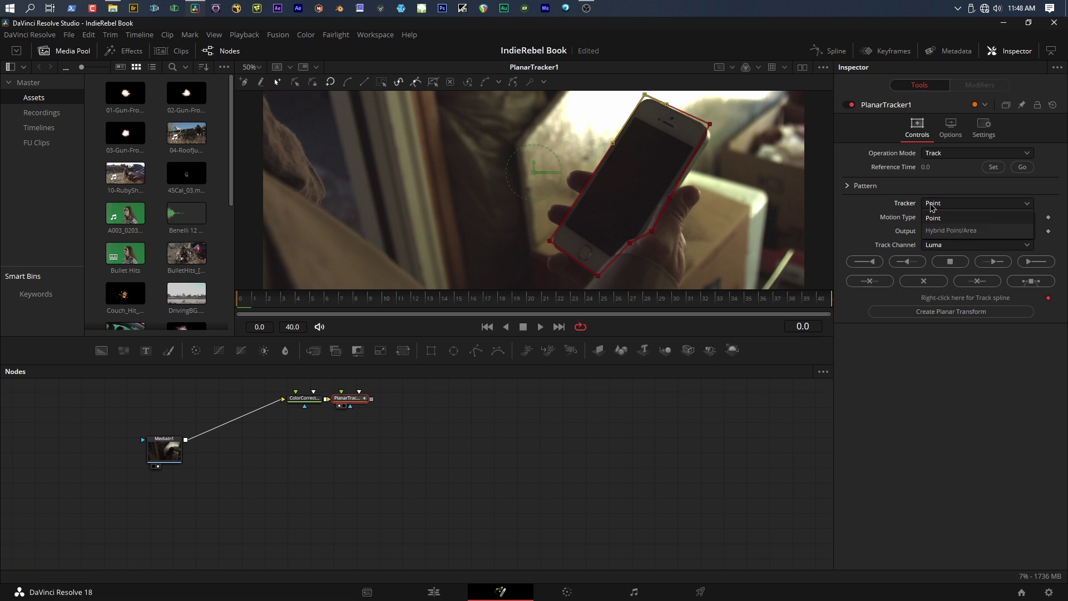
left_click(937, 218)
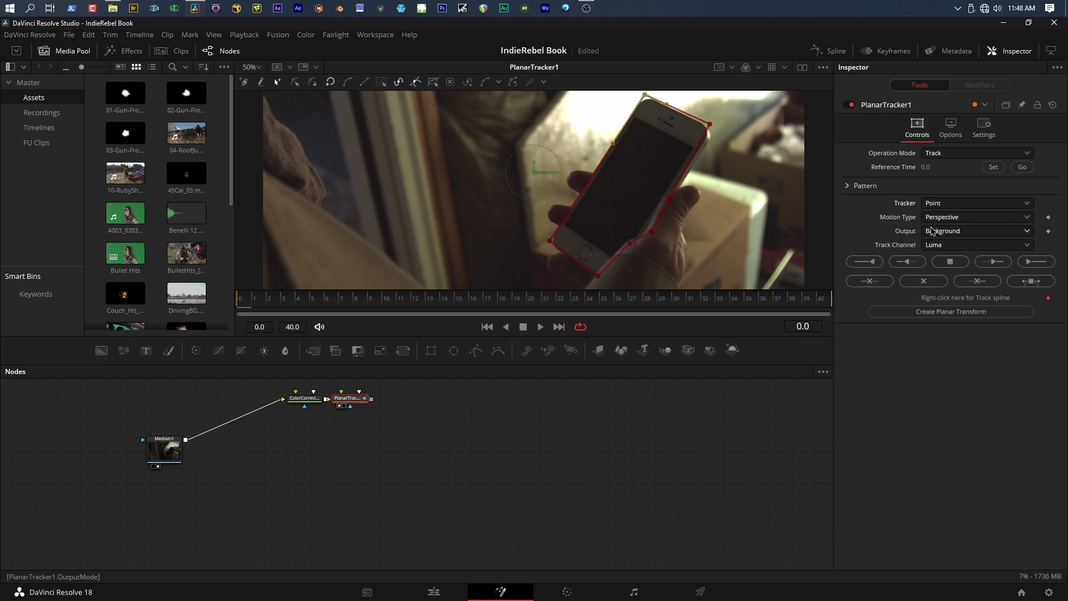
left_click(945, 220)
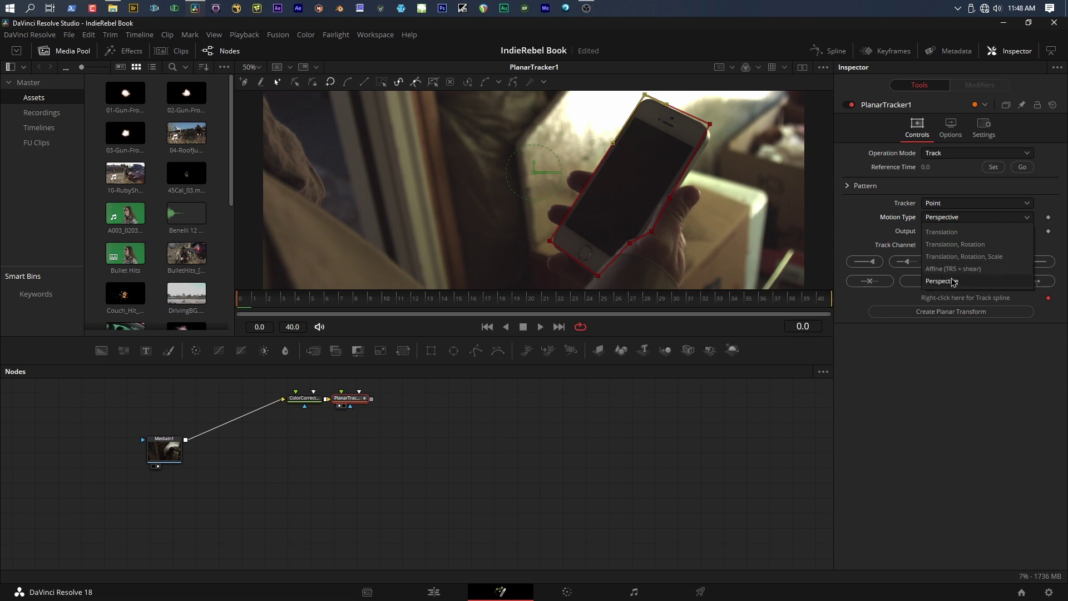
left_click(954, 282)
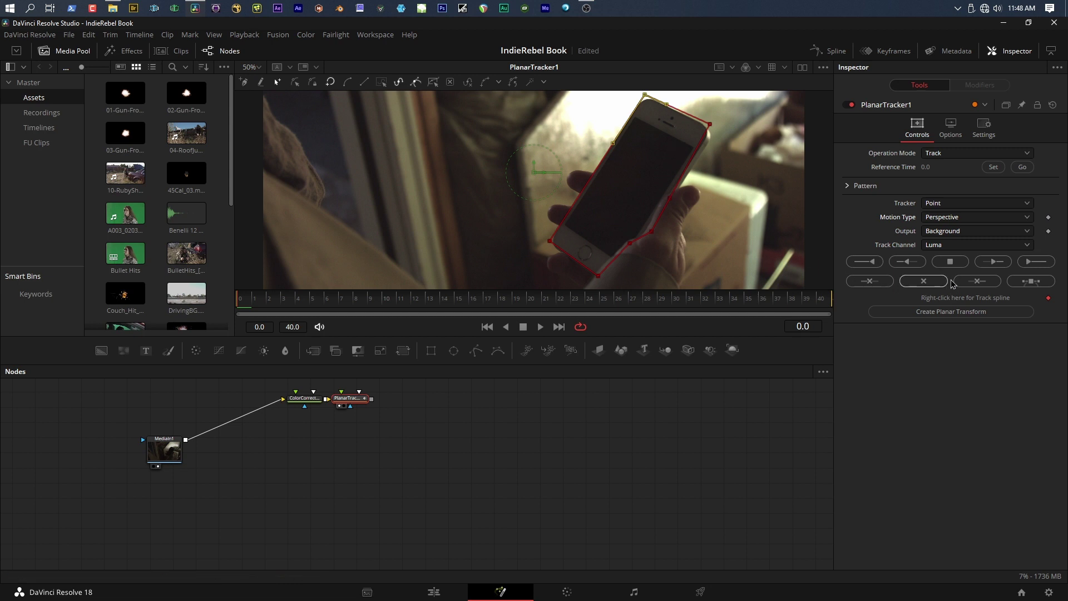
left_click(1031, 262)
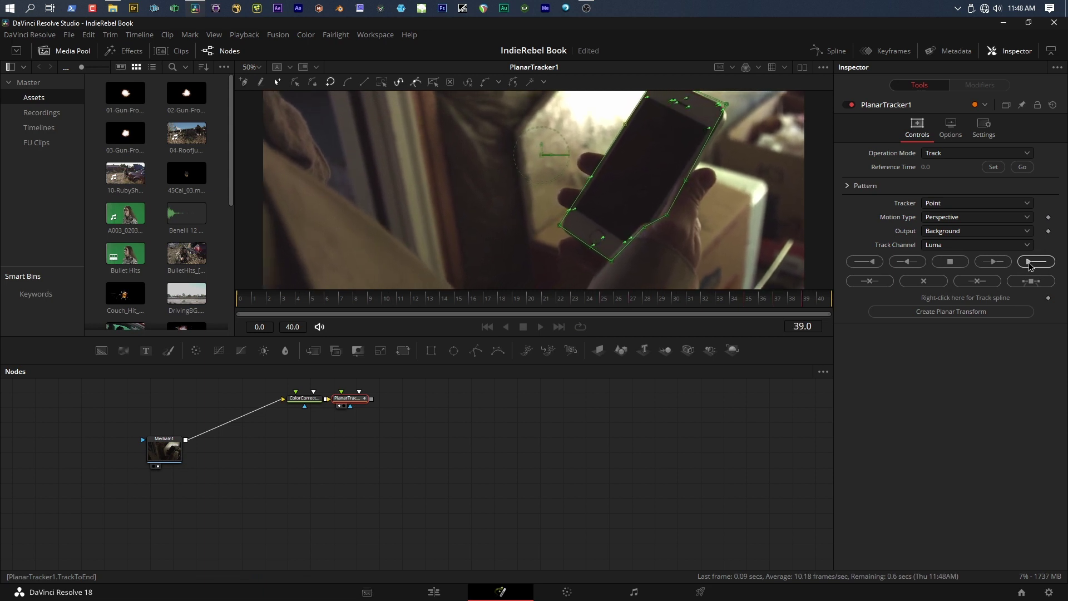
Return to frame 0, create a Planar Transform from the track, and place its node below the Color Corrector
left_click(489, 327)
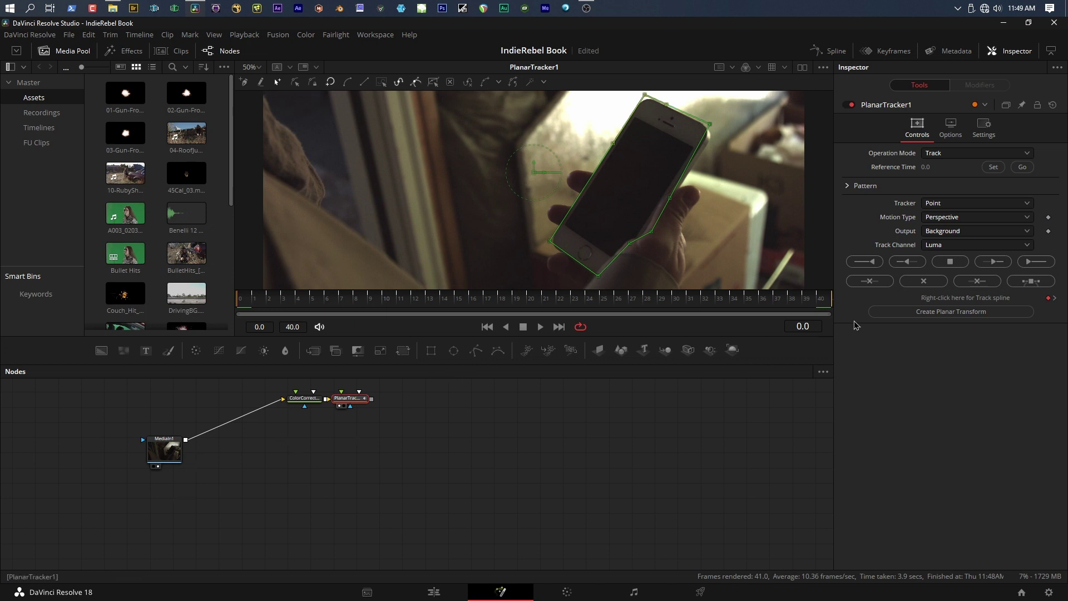
left_click(955, 313)
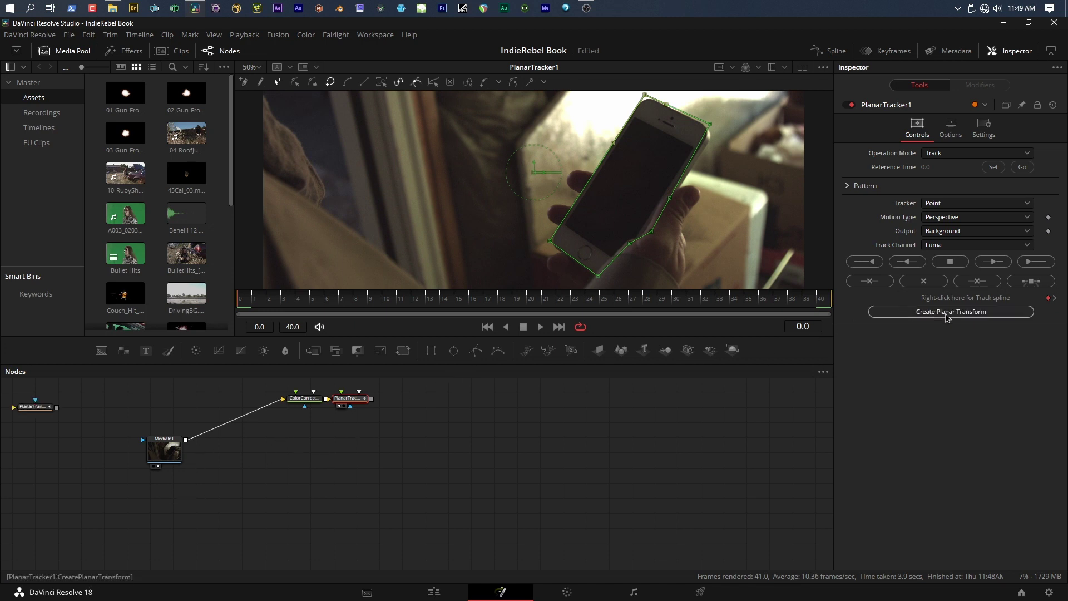
left_click_drag(232, 523, 326, 538)
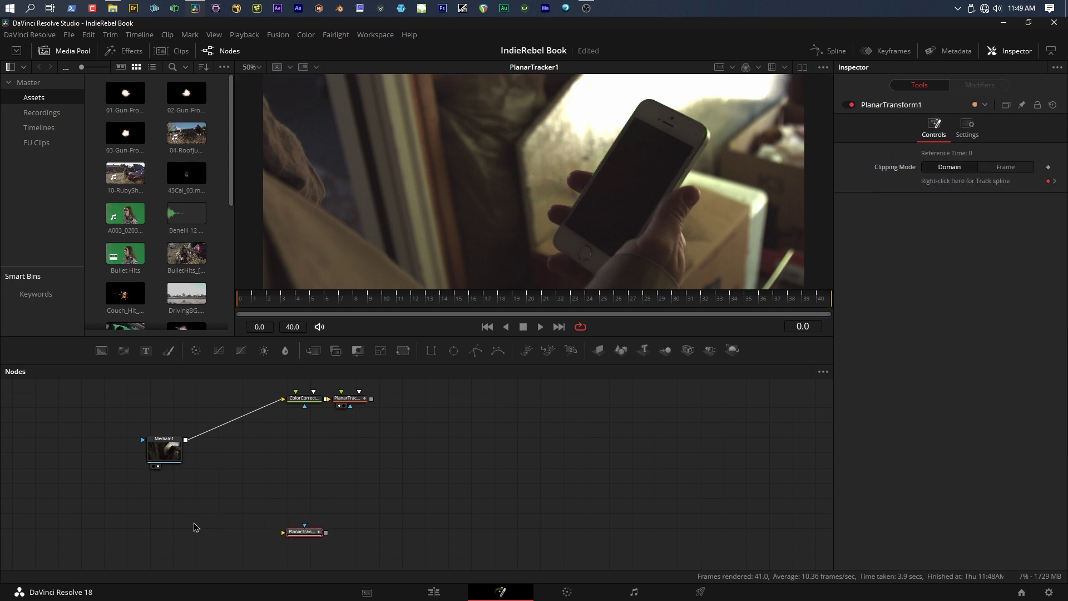
scroll(198, 465, "down", 3)
key("ctrl+f")
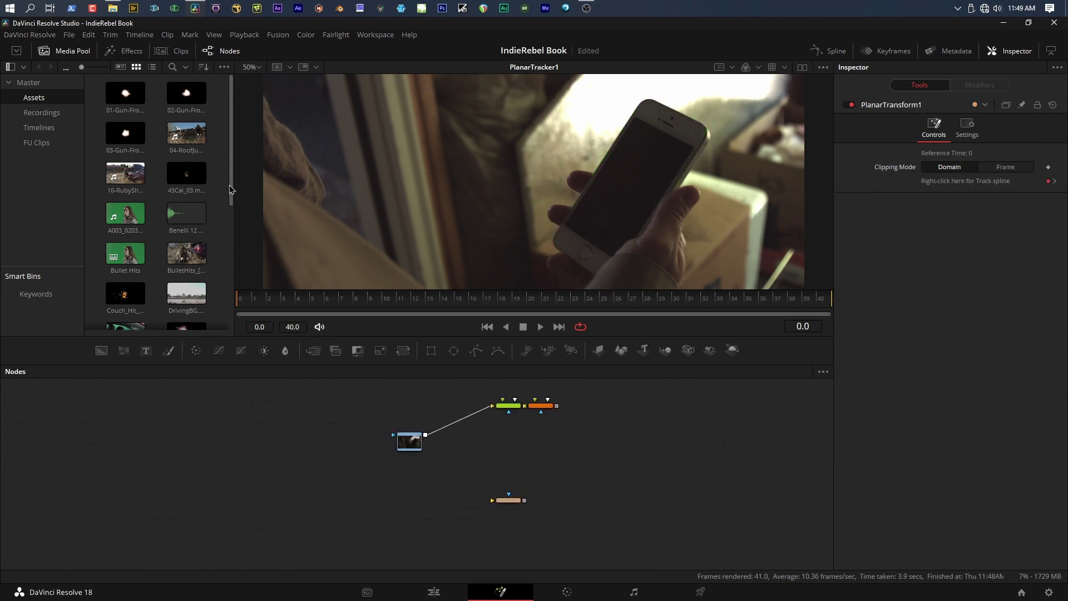
Add wallpaper.jpeg from the Assets bin to the node graph and view it against MediaIn1 to compare frame sizes
left_click_drag(231, 189, 233, 329)
left_click_drag(186, 303, 248, 474)
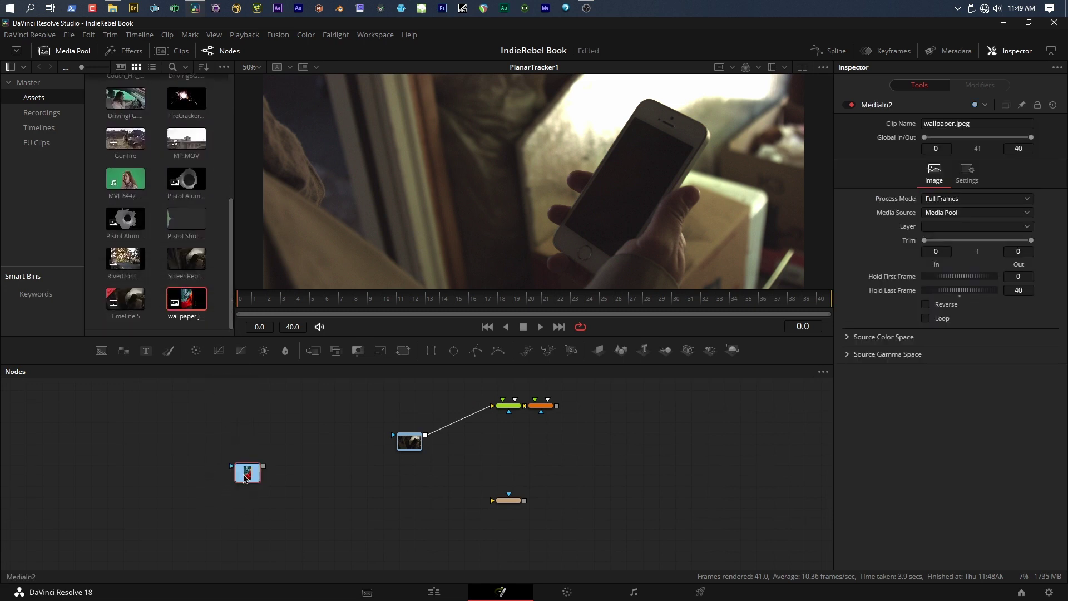
key("1")
key("ctrl+f")
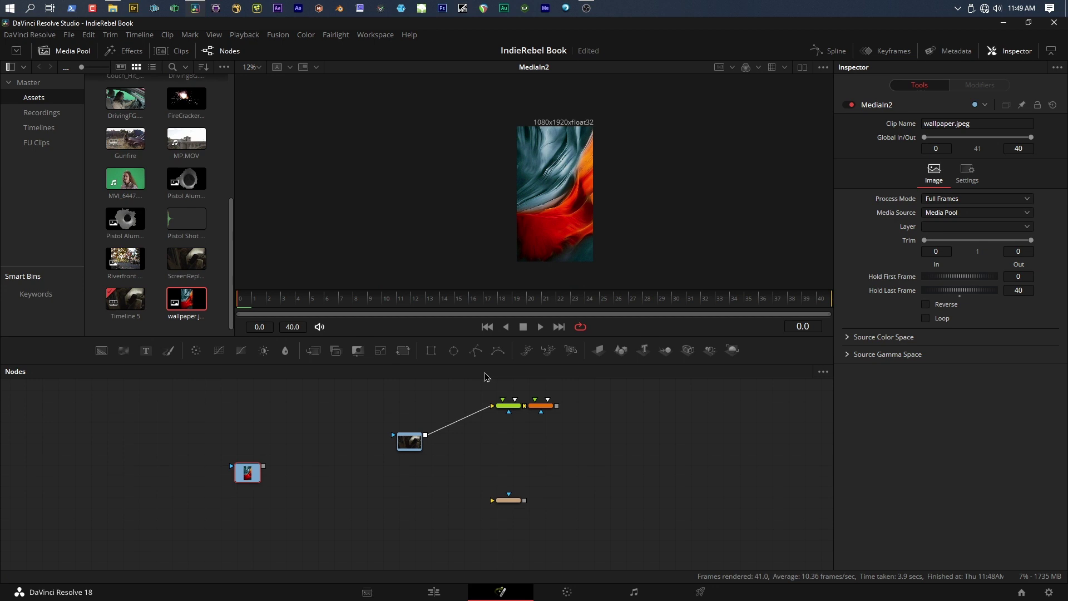
left_click(408, 445)
key("1")
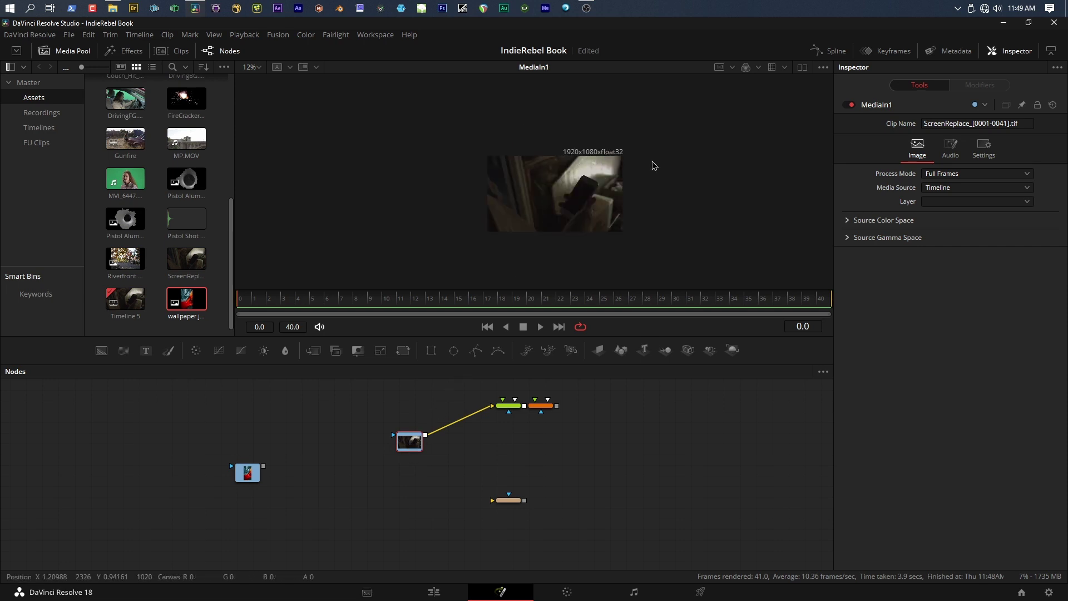
left_click(248, 474)
key("1")
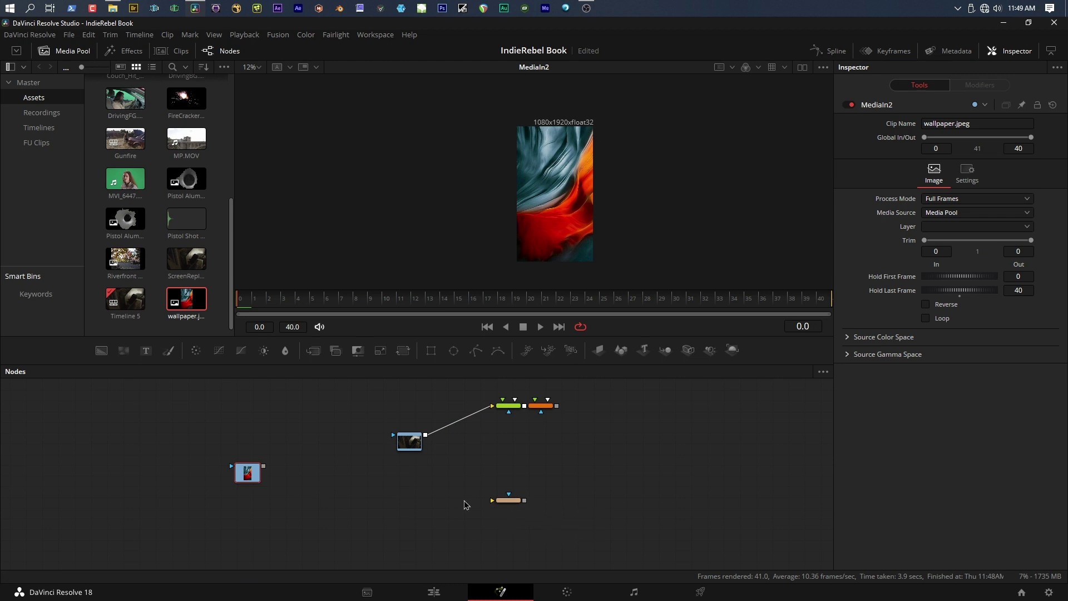
Add a Background node at the default 1920x1080 size, merge the wallpaper over it, and view the merge
left_click_drag(248, 473, 273, 453)
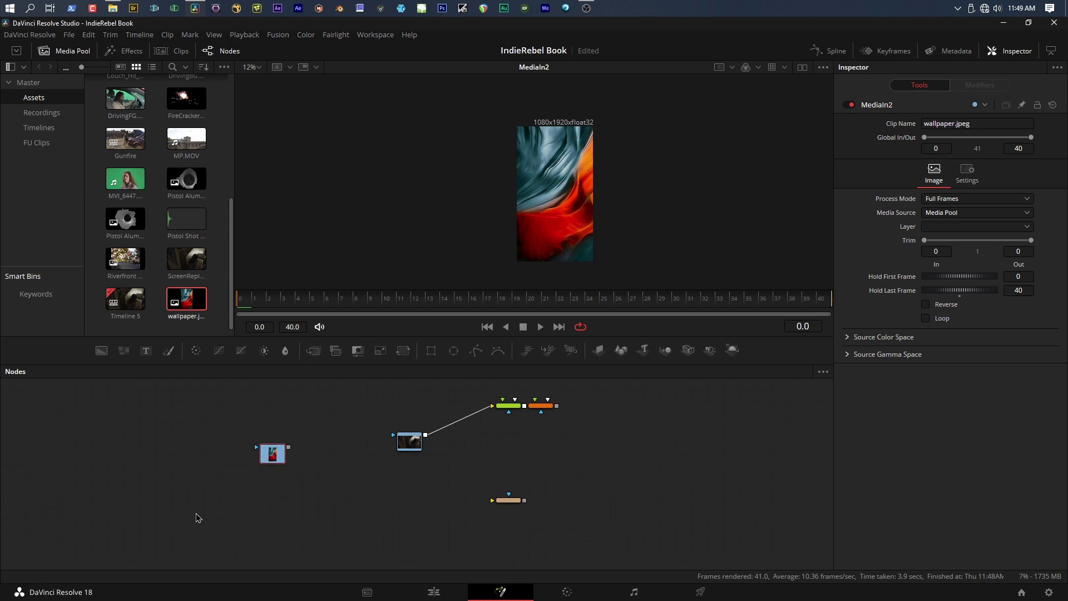
left_click(102, 350)
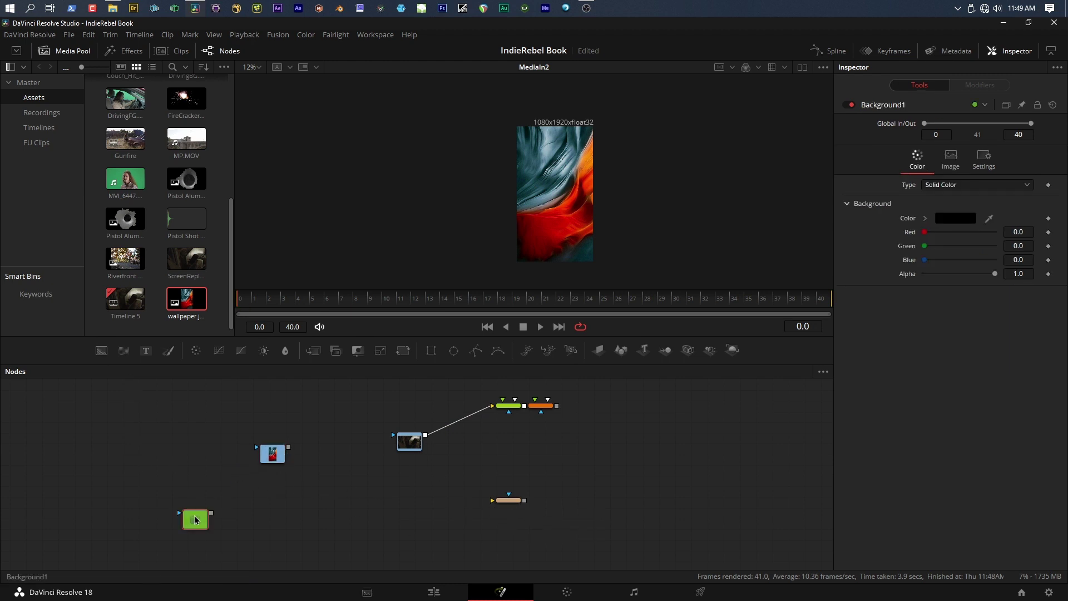
left_click_drag(196, 521, 228, 505)
left_click(951, 160)
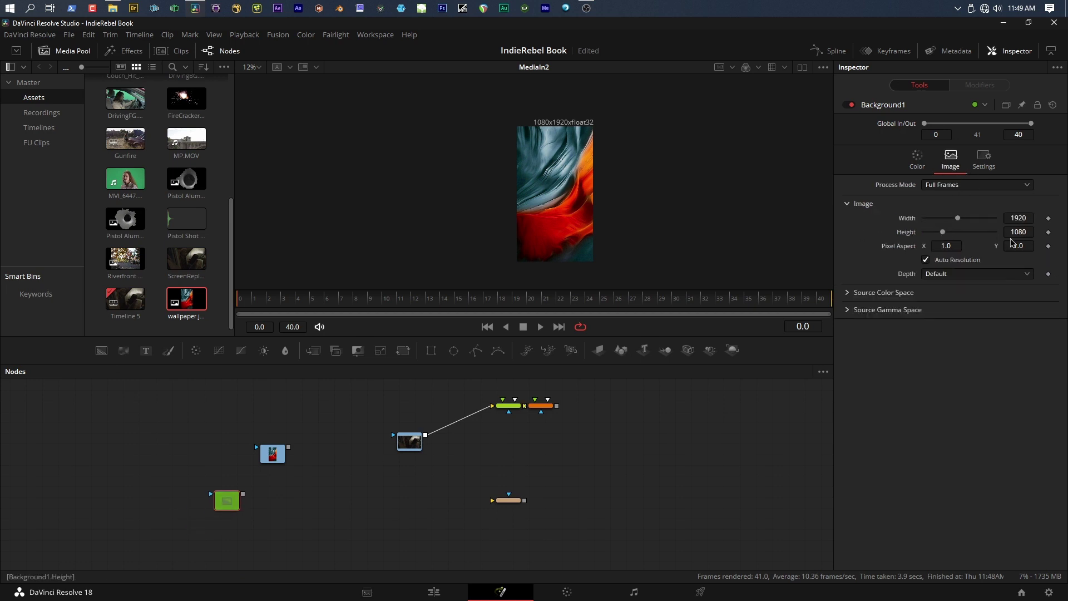
left_click_drag(273, 454, 327, 504)
key("1")
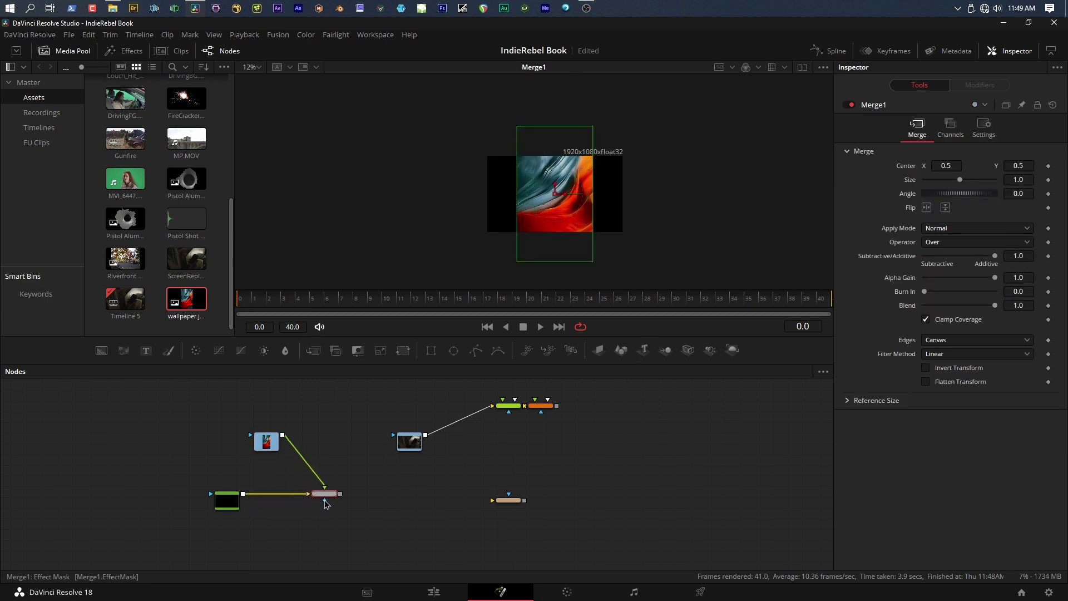
Insert a Transform after the wallpaper, turn off Use Size and Aspect, and stretch it to fill the frame with X Size 1.76 and Y Size 0.56
left_click(266, 444)
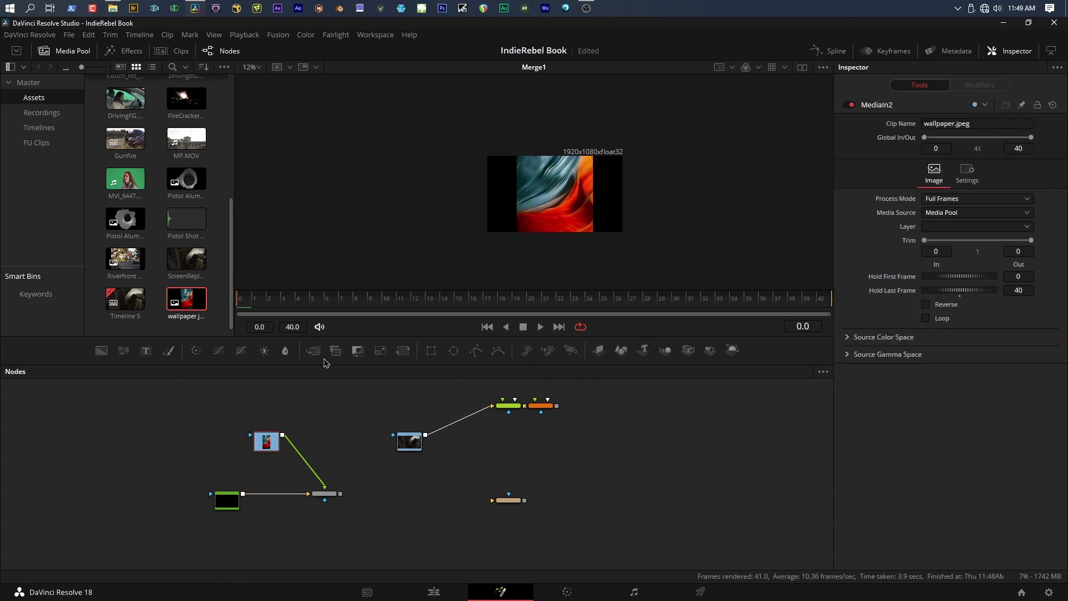
left_click(404, 352)
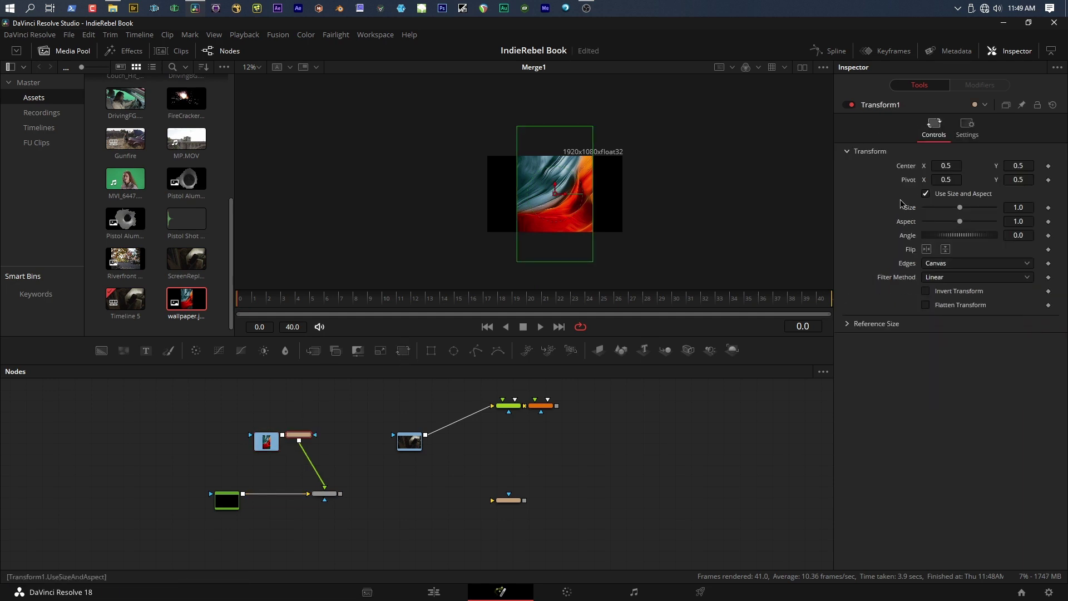
left_click(926, 194)
left_click_drag(961, 212, 967, 210)
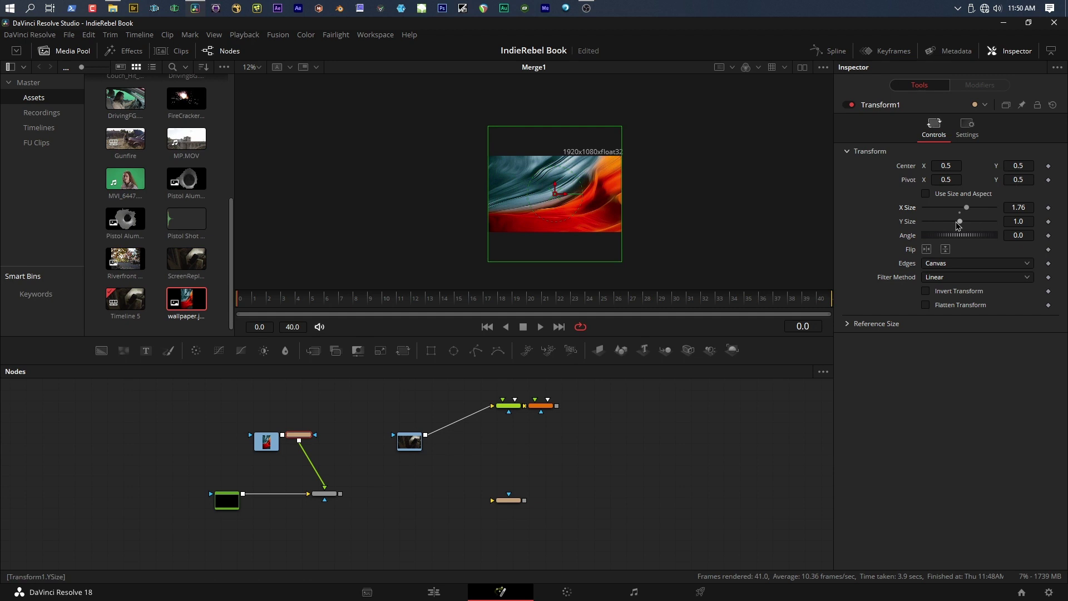
left_click_drag(960, 223, 945, 223)
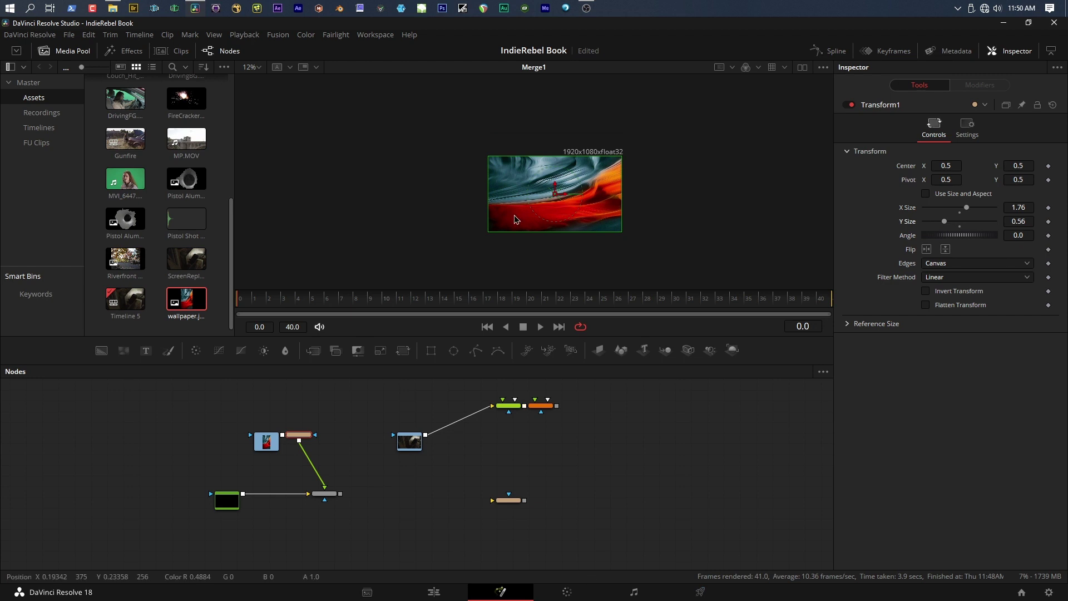
left_click_drag(268, 440, 238, 440)
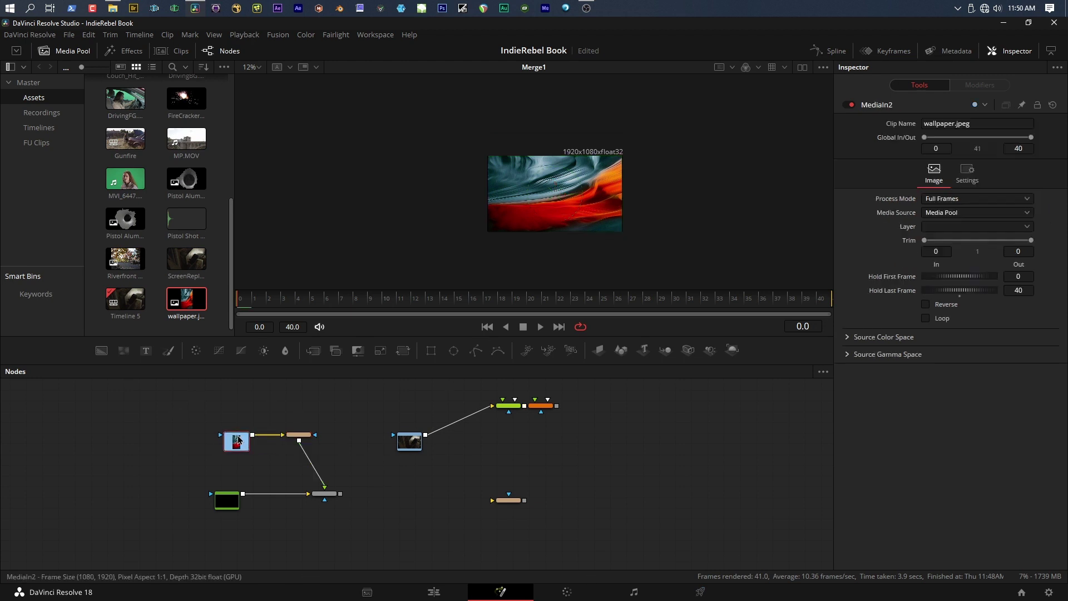
Feed the wallpaper merge into the Planar Transform and composite its output over MediaIn1 with a new Merge node
left_click(326, 496)
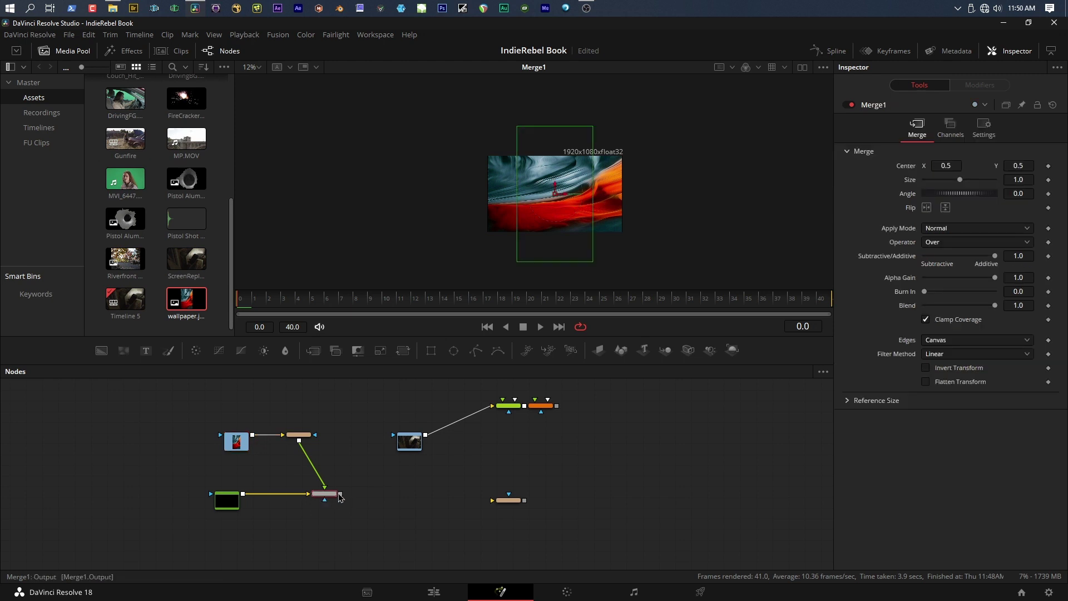
left_click_drag(340, 494, 512, 505)
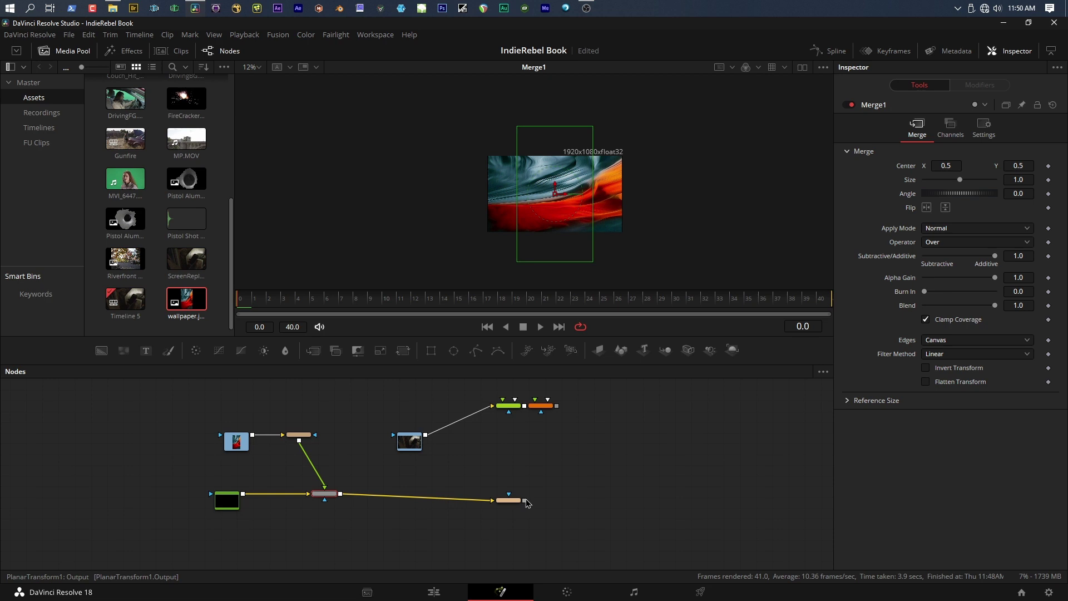
left_click(537, 468)
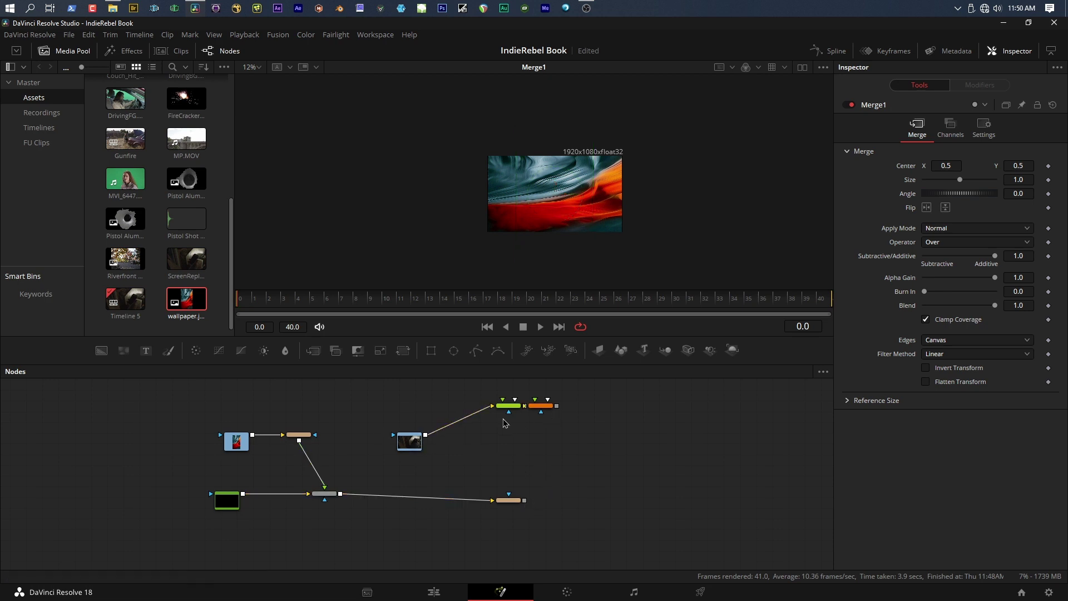
left_click(404, 350)
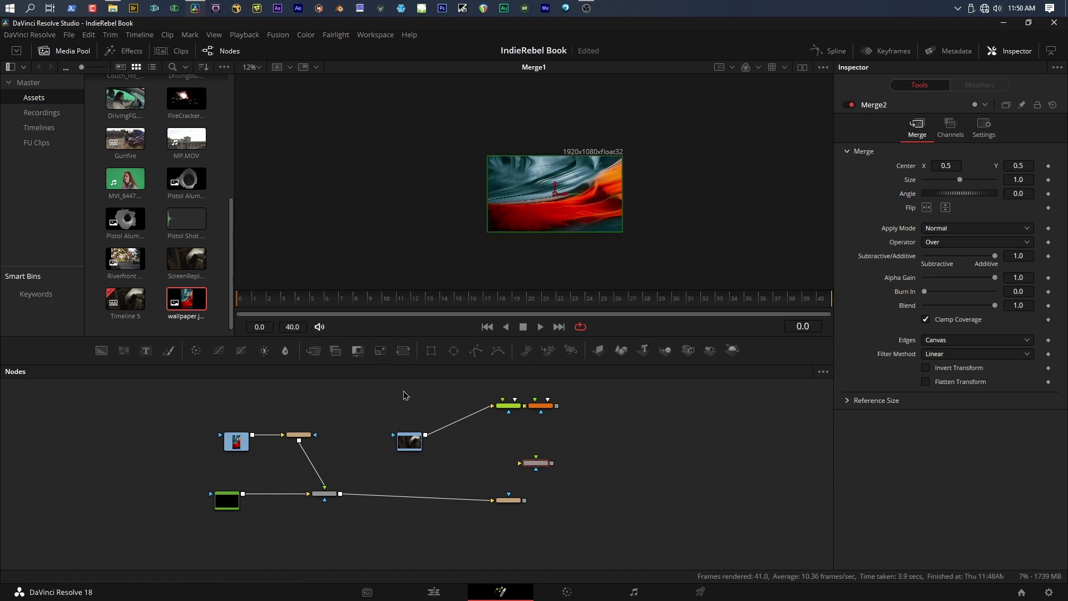
left_click_drag(537, 461, 508, 495)
left_click(537, 462)
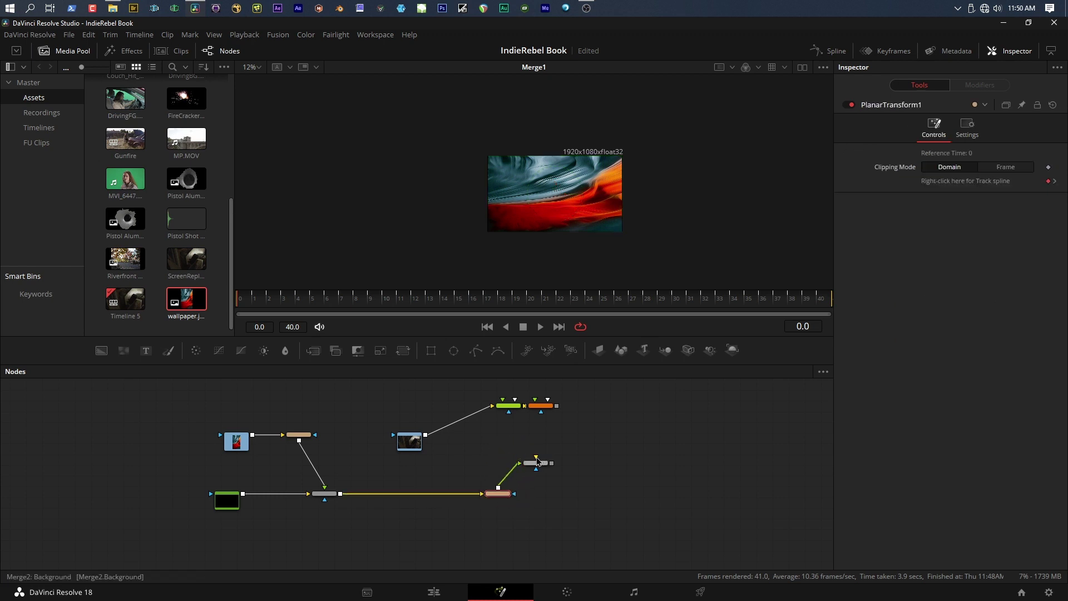
left_click_drag(536, 458, 479, 445)
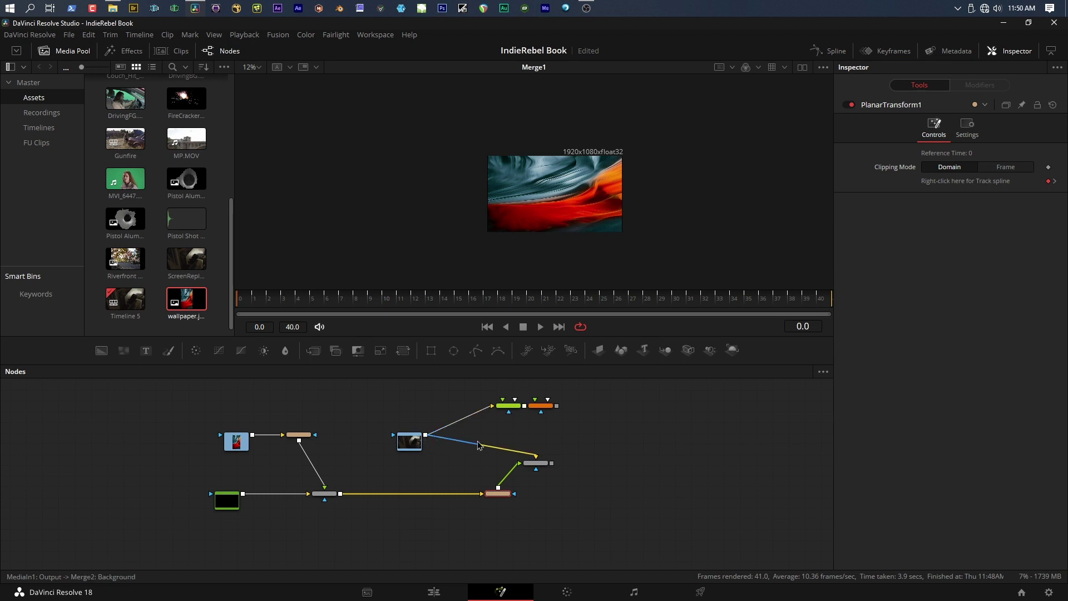
left_click_drag(540, 464, 574, 496)
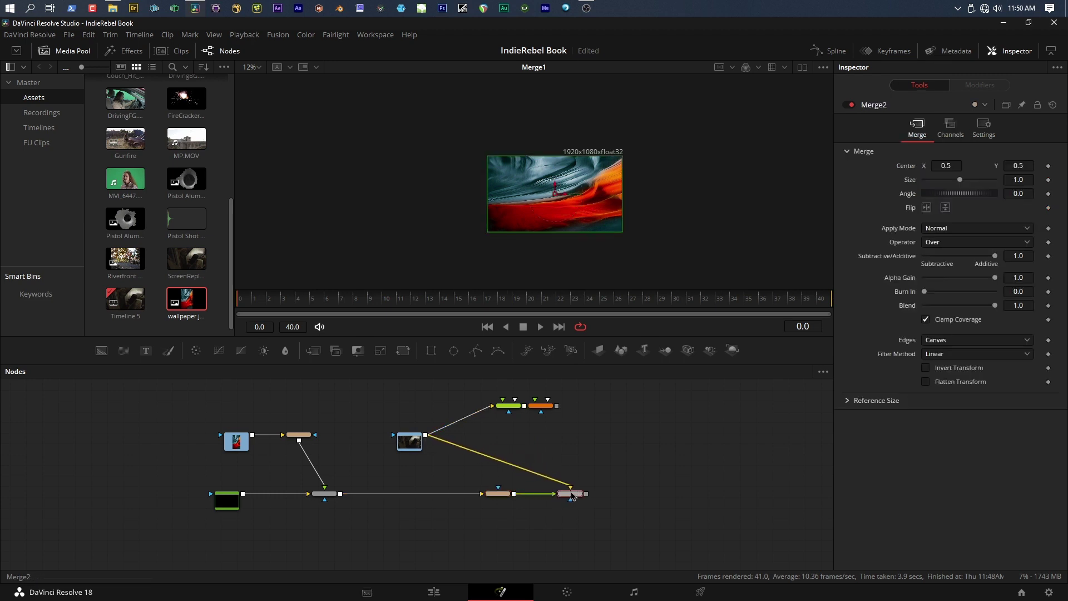
View Merge2 while scrubbing through the clip, return to frame 0, and examine the wallpaper merge in the viewer
key("1")
left_click(493, 302)
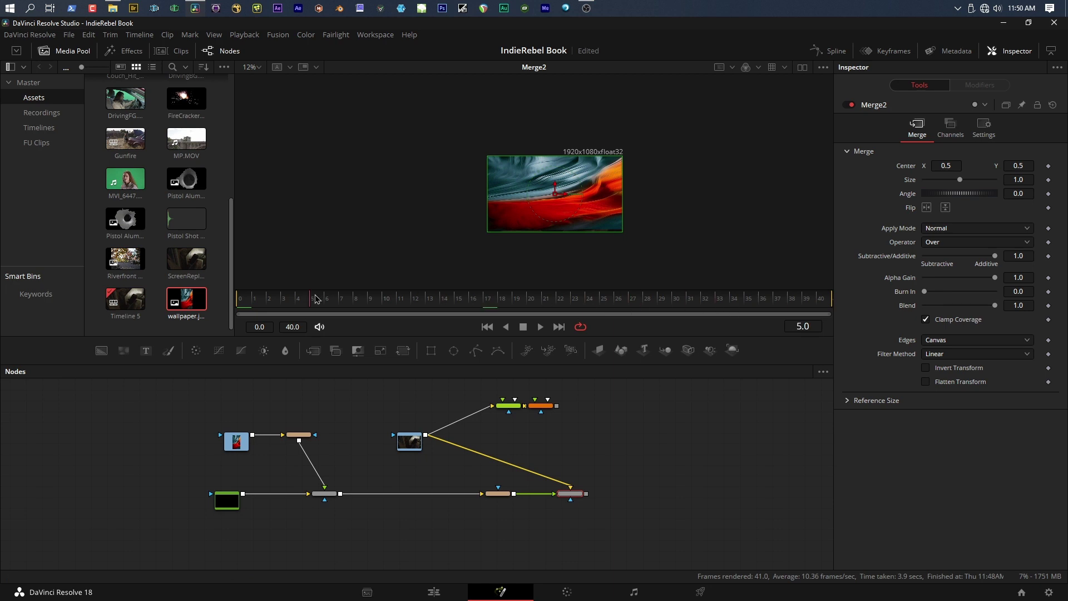
left_click_drag(315, 300, 277, 304)
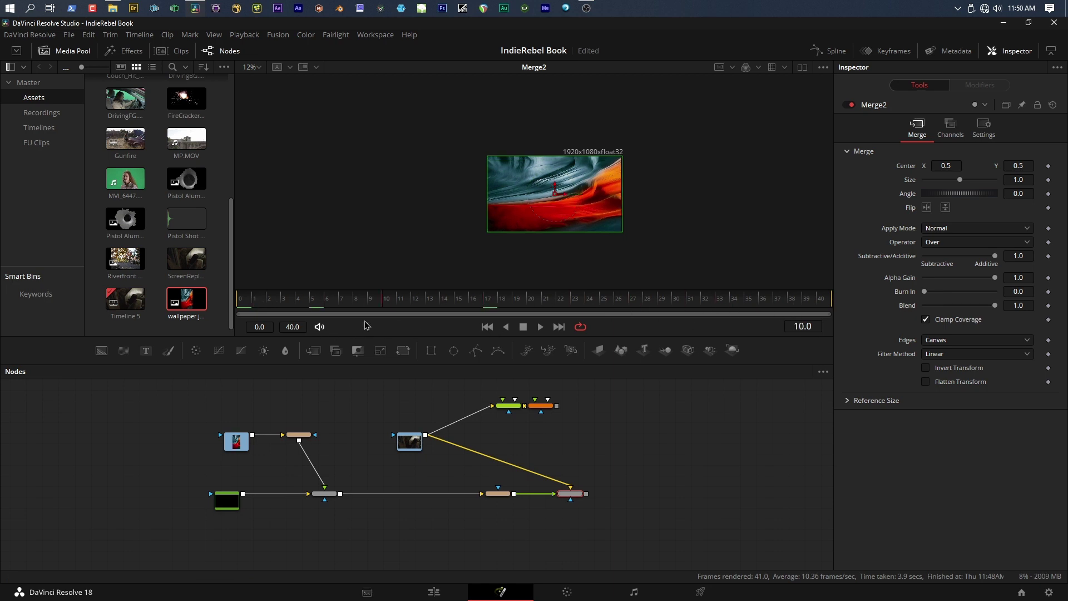
left_click_drag(352, 299, 243, 296)
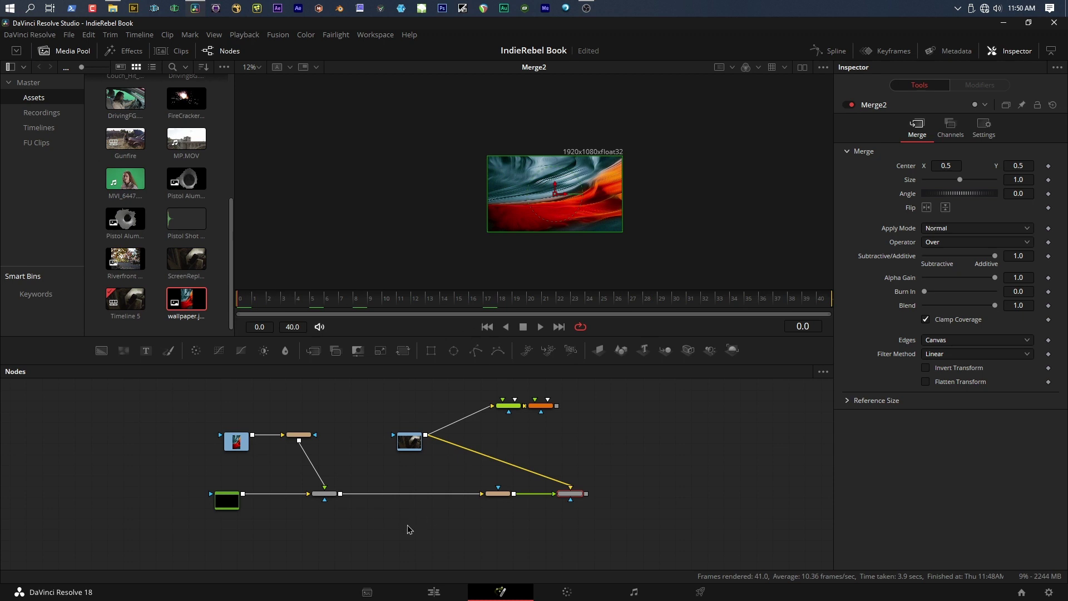
left_click(325, 494)
left_click_drag(325, 494, 504, 194)
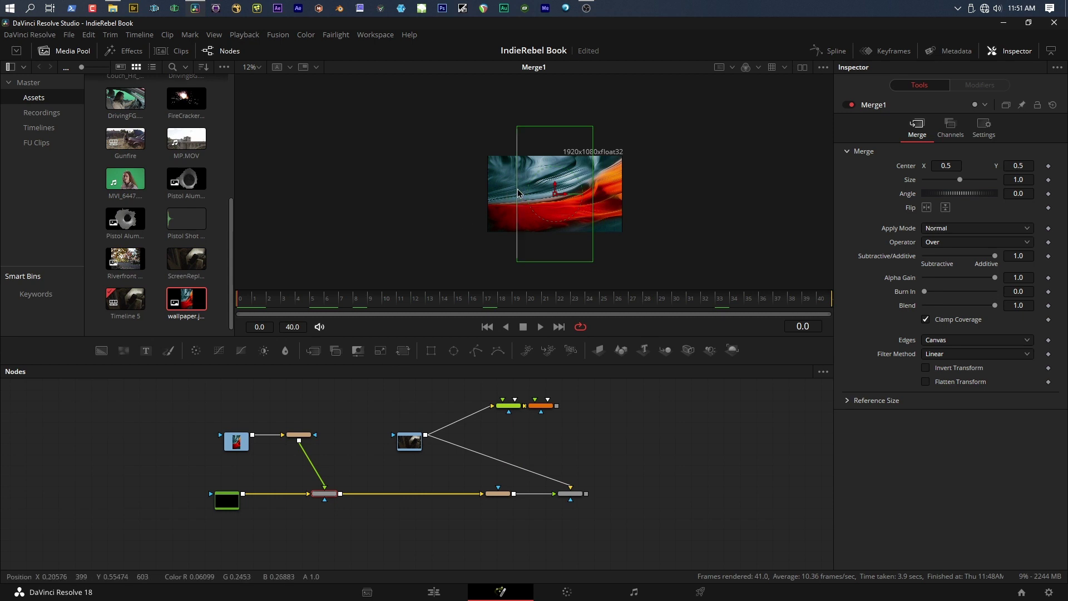
scroll(518, 192, "up", 2)
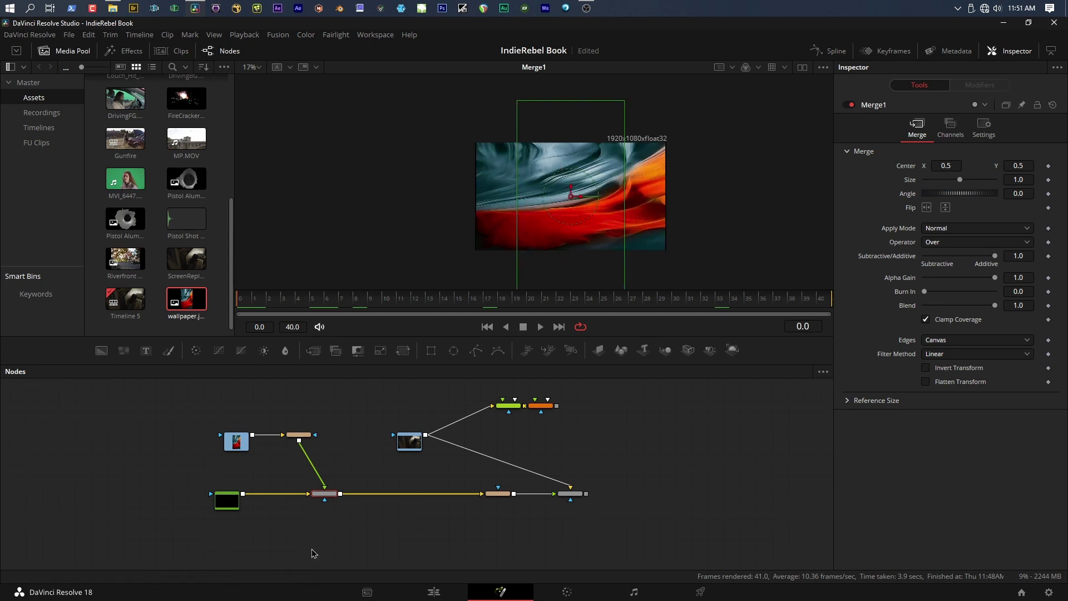
left_click(546, 408)
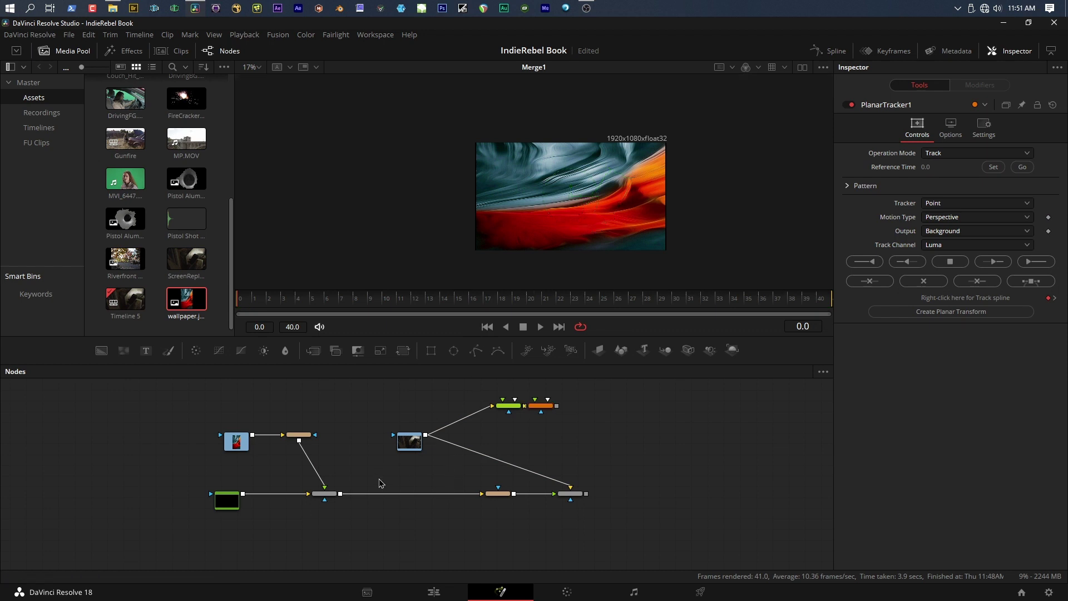
Insert a Corner Positioner between Merge1 and the Planar Transform, spacing the nodes evenly
scroll(315, 487, "up", 2)
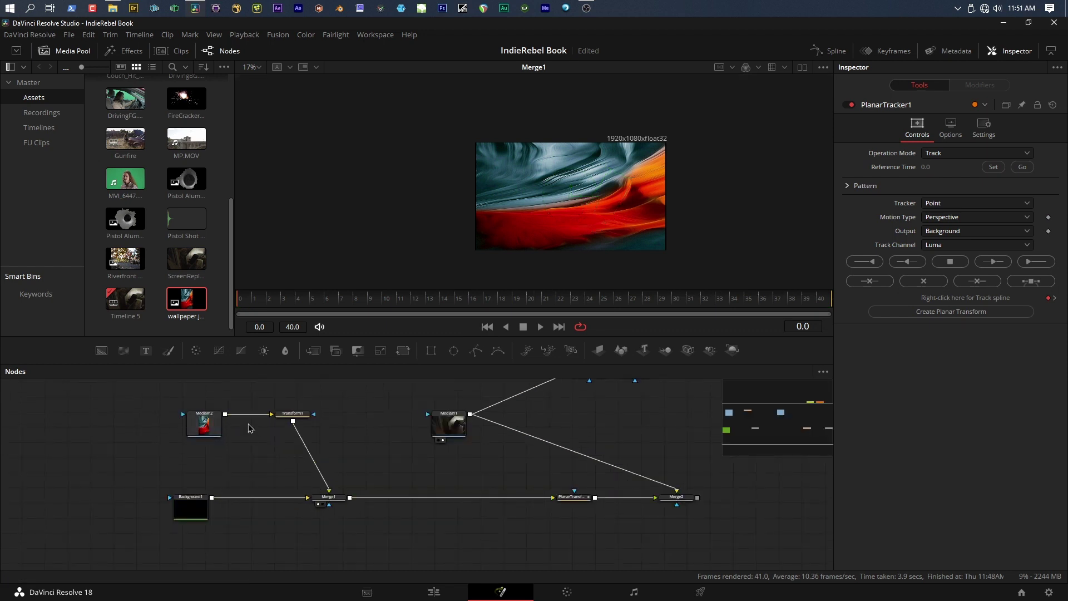
left_click_drag(574, 497, 559, 497)
left_click(333, 499)
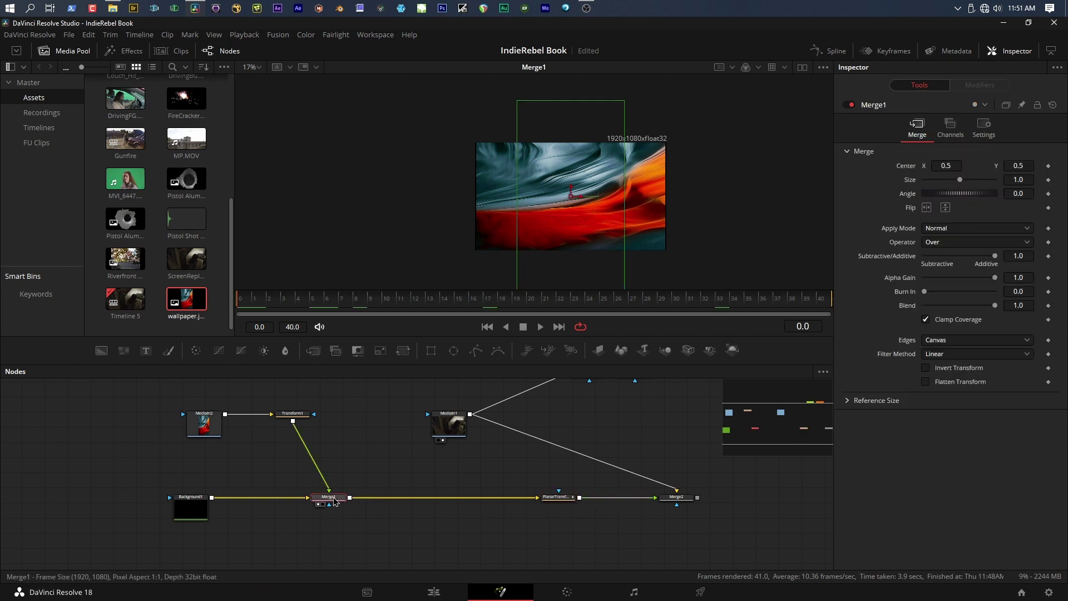
key("shift+space")
type("cor")
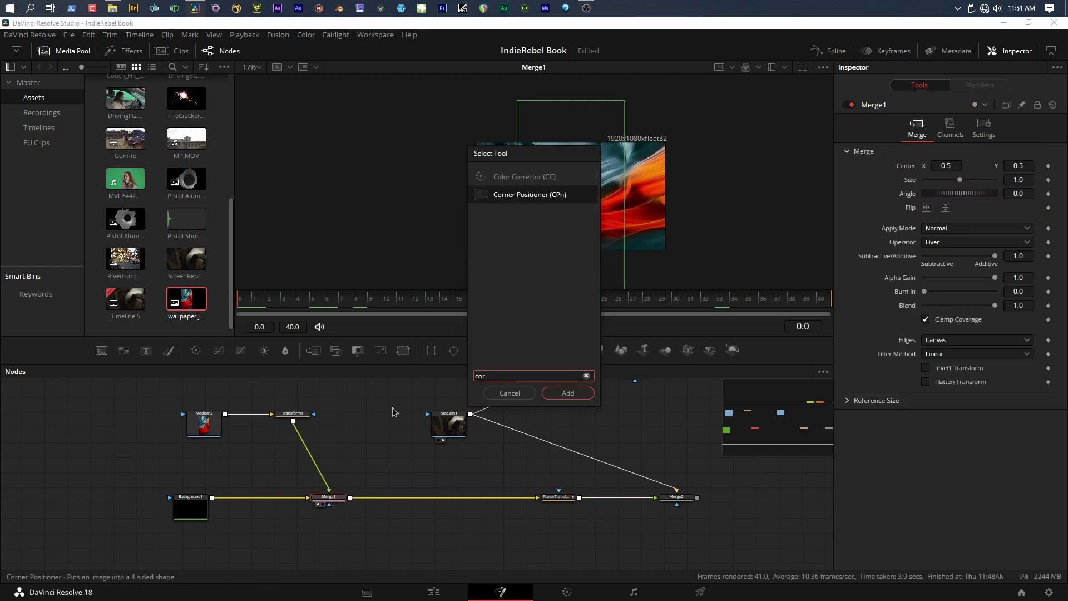
left_click(566, 393)
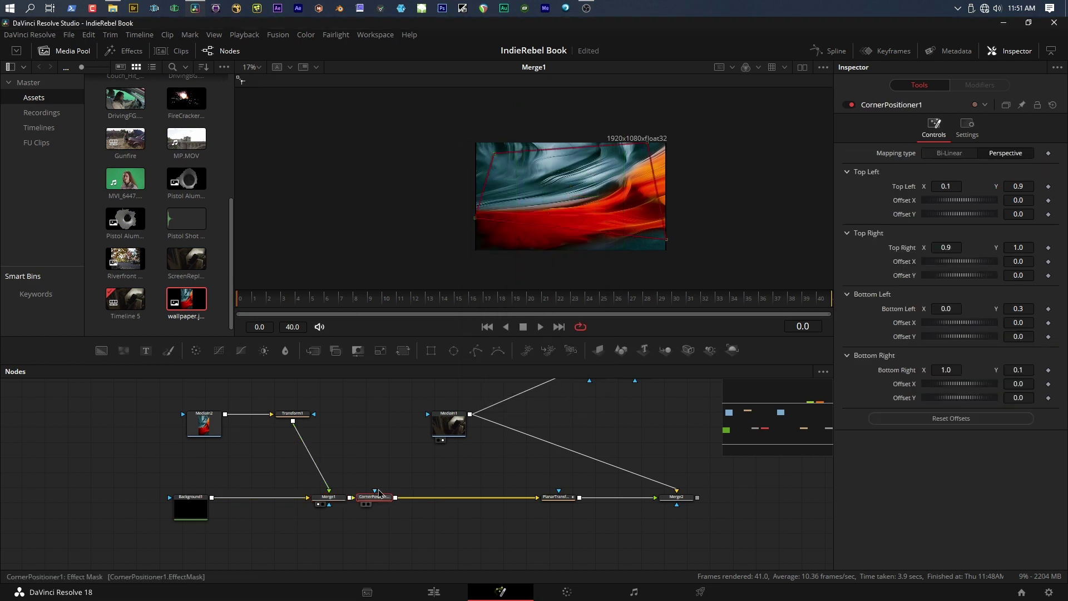
left_click_drag(394, 500, 439, 499)
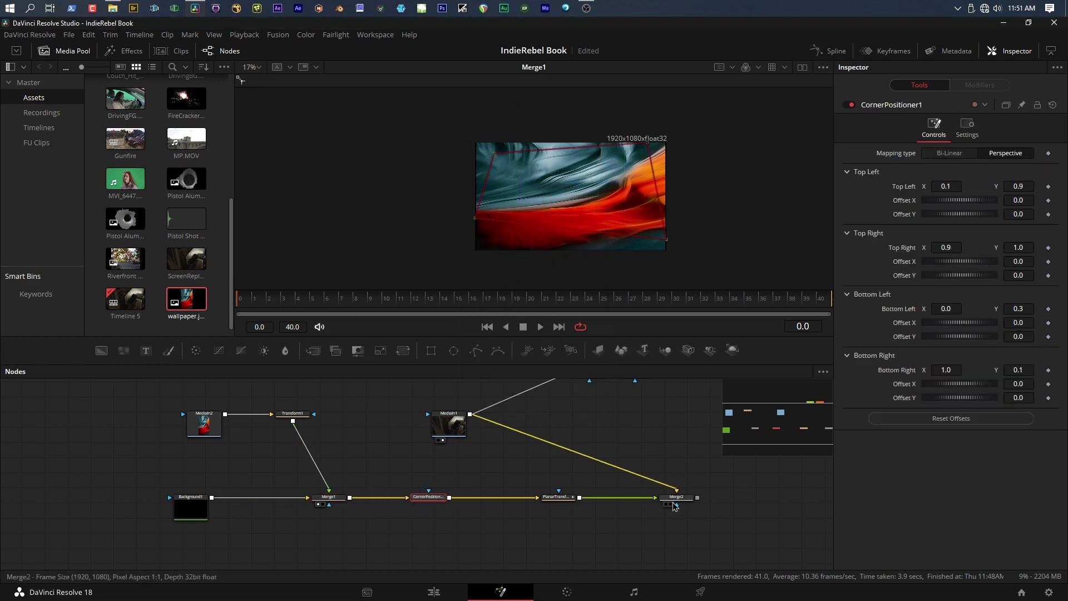
Viewing Merge2, place the wallpaper's corners roughly on the phone screen: top about (0.68, 0.67) and (0.79, 0.62), bottom about (0.55, 0.34) and (0.63, 0.19)
left_click(674, 501)
key("1")
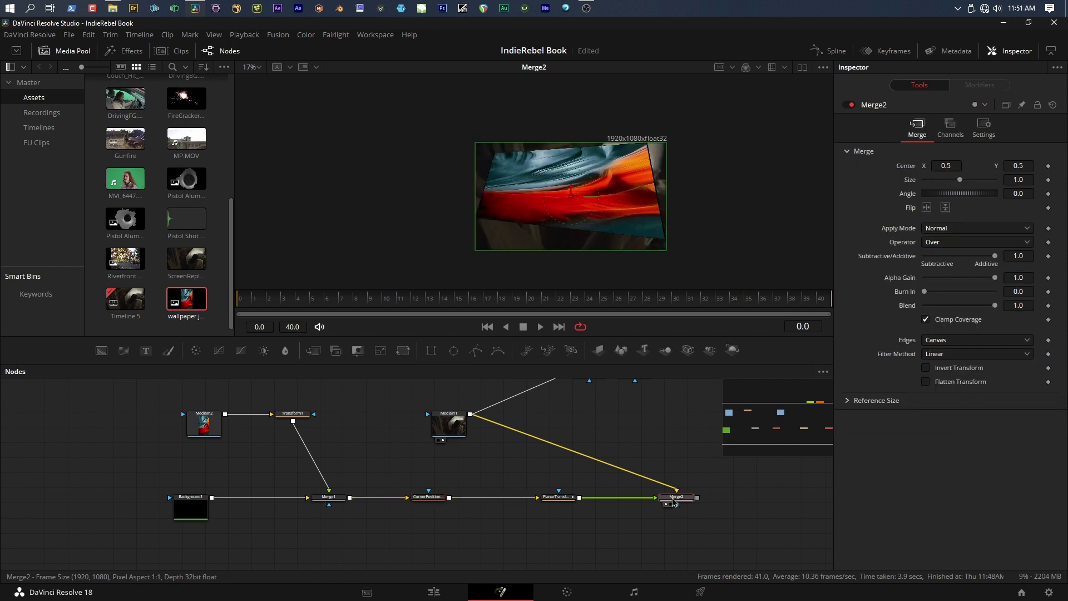
left_click(426, 498)
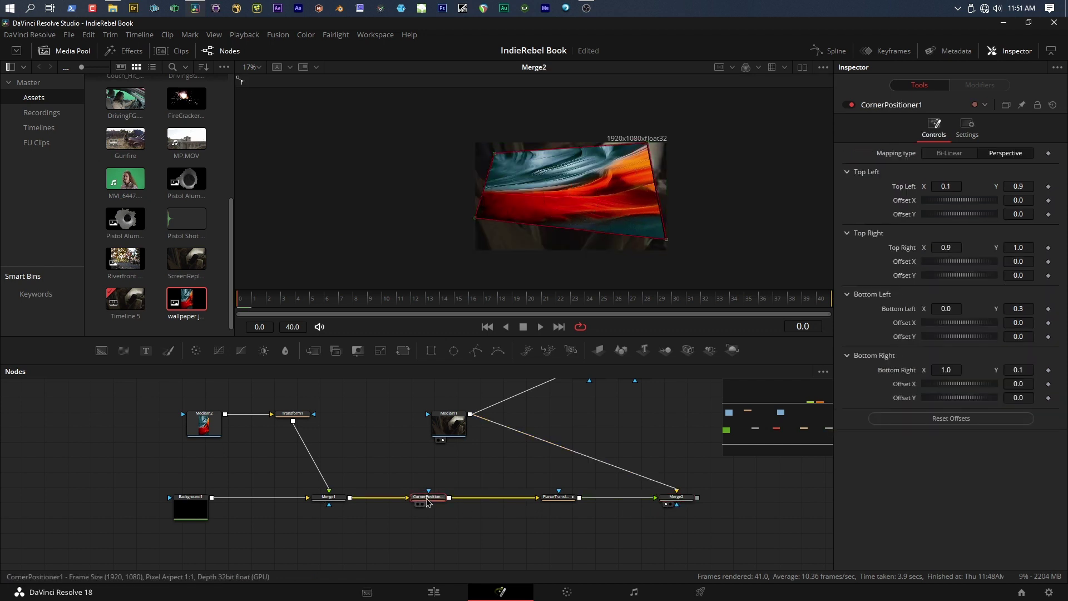
left_click_drag(494, 158, 606, 183)
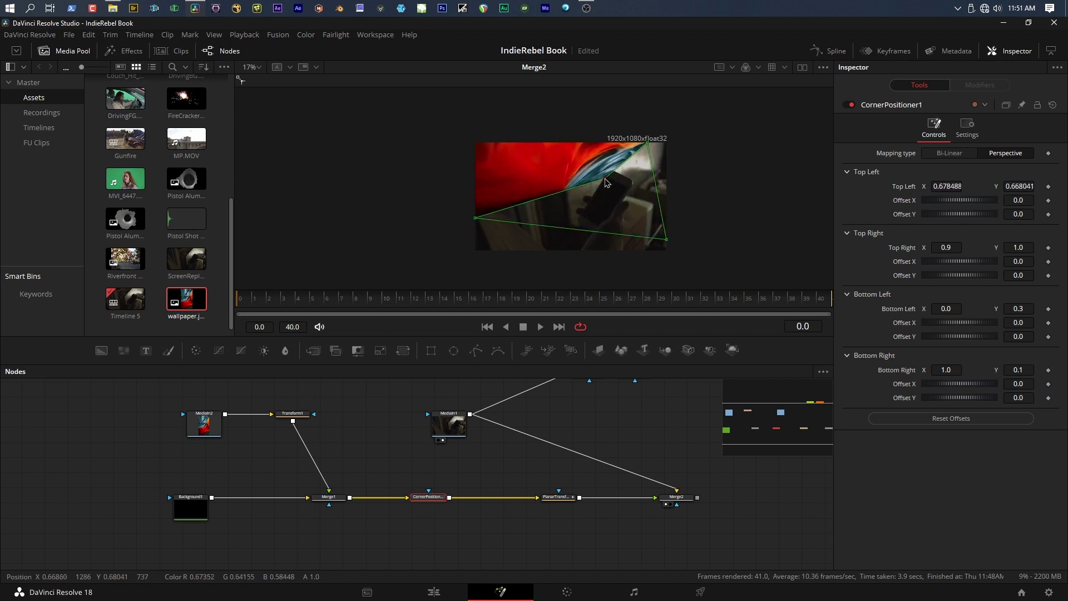
left_click_drag(644, 146, 628, 188)
left_click_drag(664, 241, 595, 230)
left_click_drag(478, 221, 584, 219)
Refine the wallpaper's upper corners on the phone screen: top left about (0.685, 0.684), top right about (0.796, 0.587)
scroll(584, 218, "up", 6)
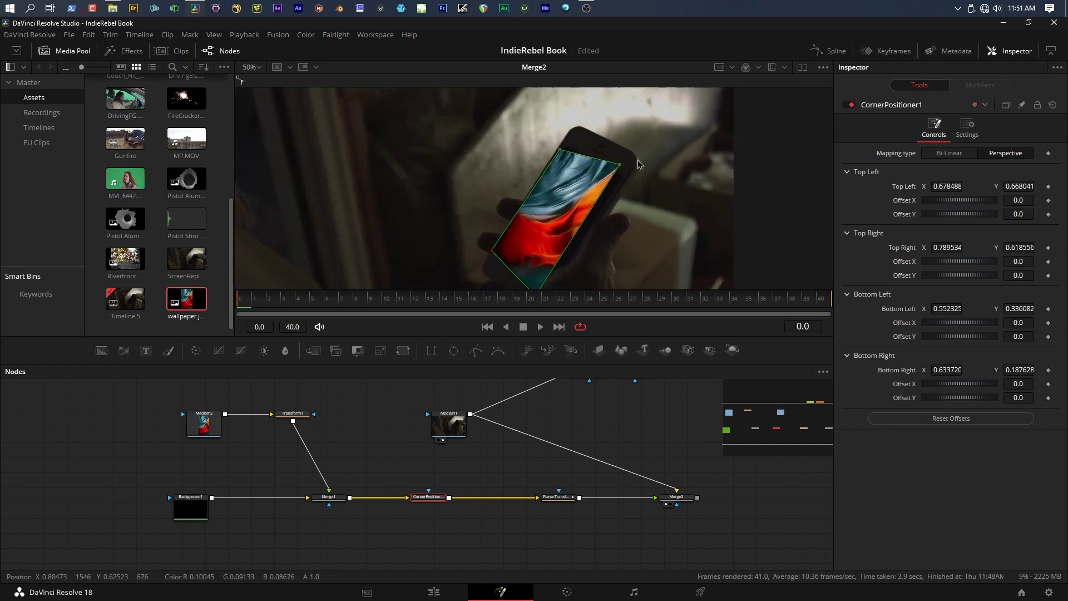
scroll(646, 159, "up", 3)
left_click_drag(593, 172, 602, 193)
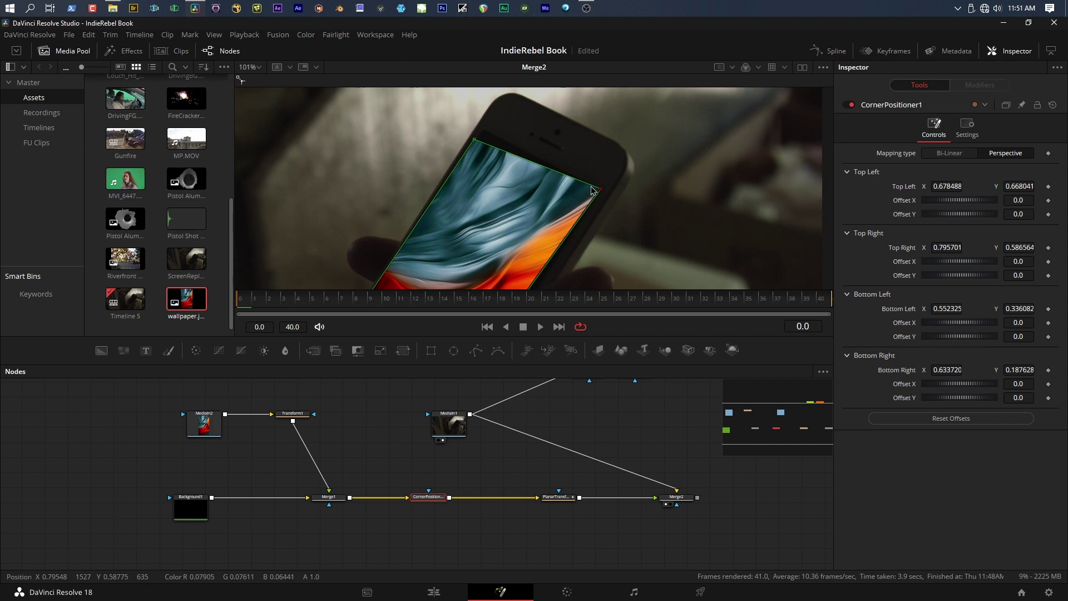
left_click_drag(473, 142, 482, 131)
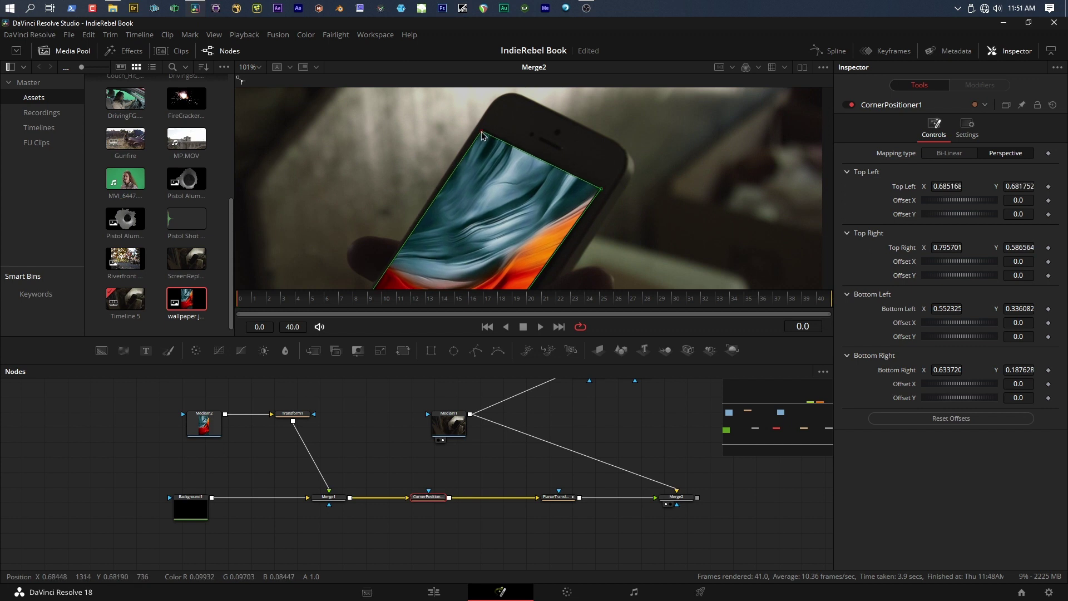
Fit the wallpaper's lower corners to the phone screen: bottom left about (0.556, 0.330), bottom right about (0.659, 0.204)
left_click_drag(455, 252, 587, 128)
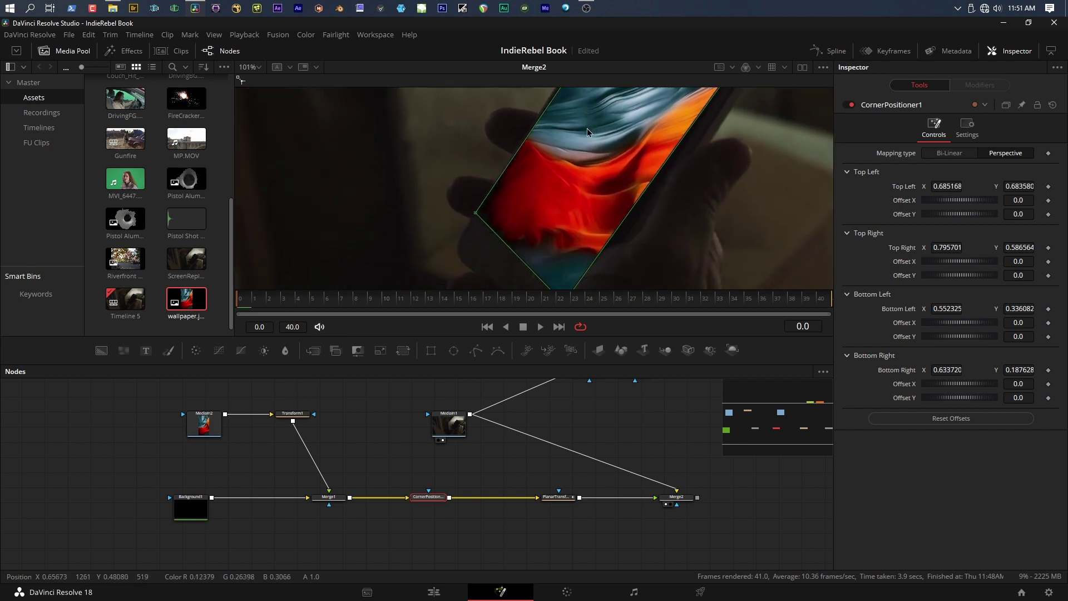
scroll(587, 128, "down", 1)
left_click_drag(502, 198, 506, 201)
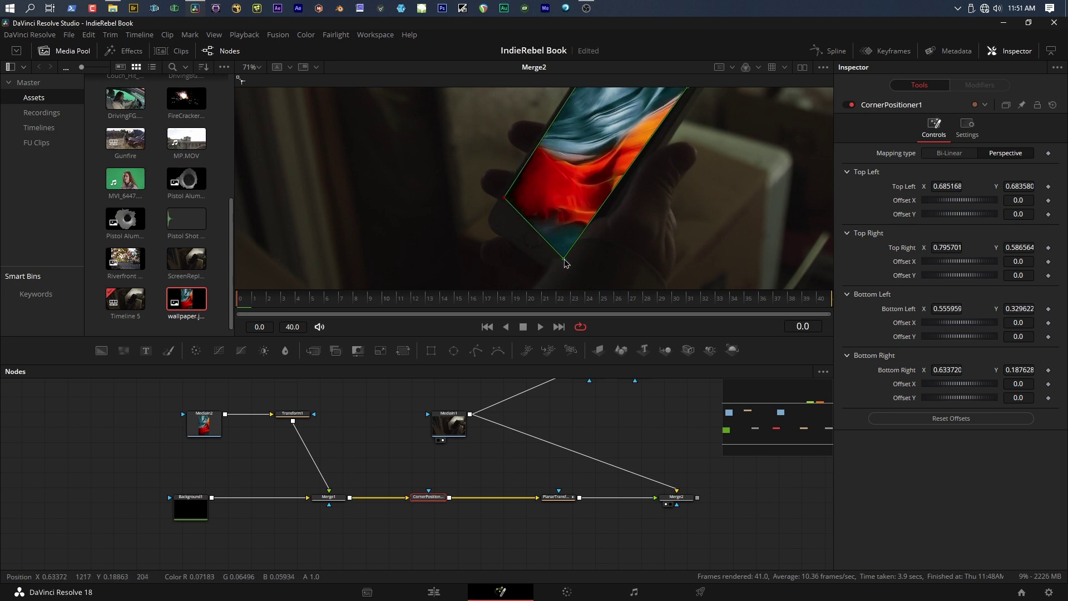
mouse_move(564, 259)
left_mouse_down()
mouse_move(583, 234)
mouse_move(596, 239)
mouse_move(583, 250)
left_mouse_up()
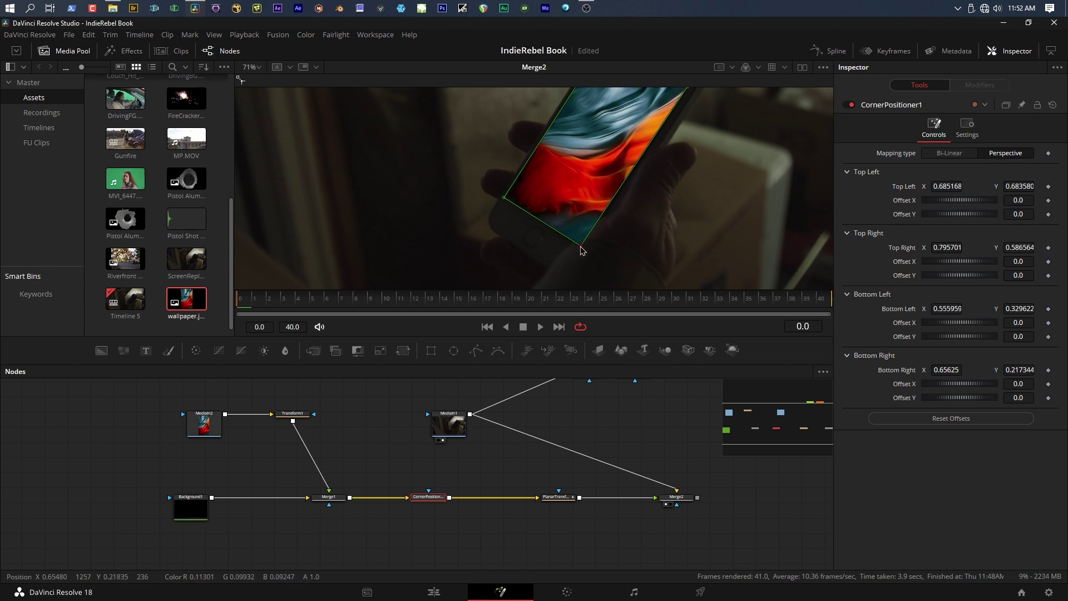
mouse_move(583, 250)
left_mouse_down()
mouse_move(594, 232)
mouse_move(589, 260)
left_mouse_up()
scroll(647, 219, "up", 2)
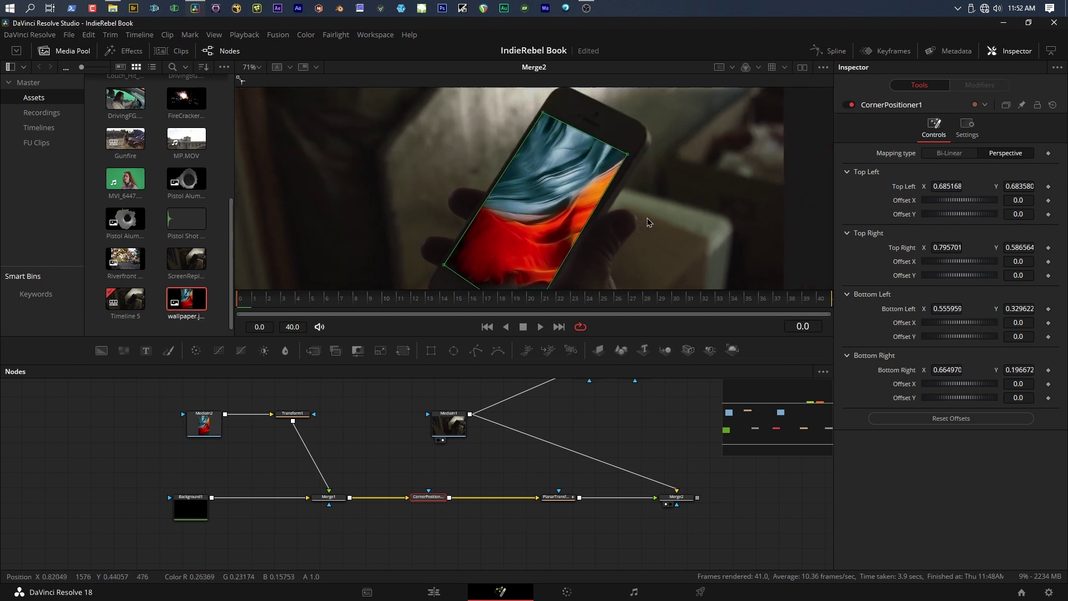
scroll(643, 186, "down", 3)
scroll(642, 188, "up", 4)
scroll(619, 243, "down", 3)
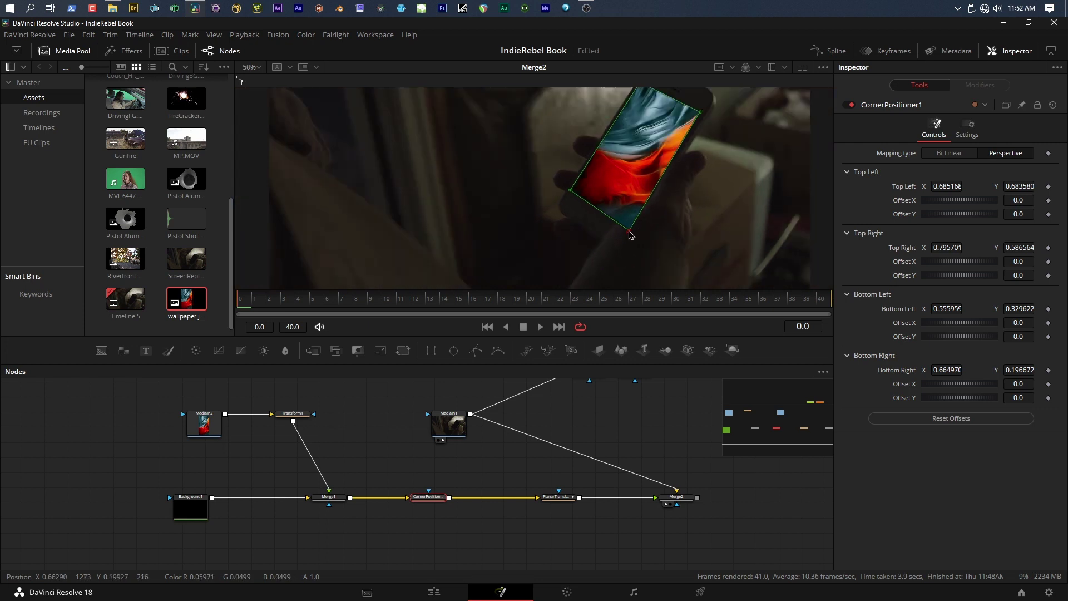
left_click_drag(629, 231, 625, 229)
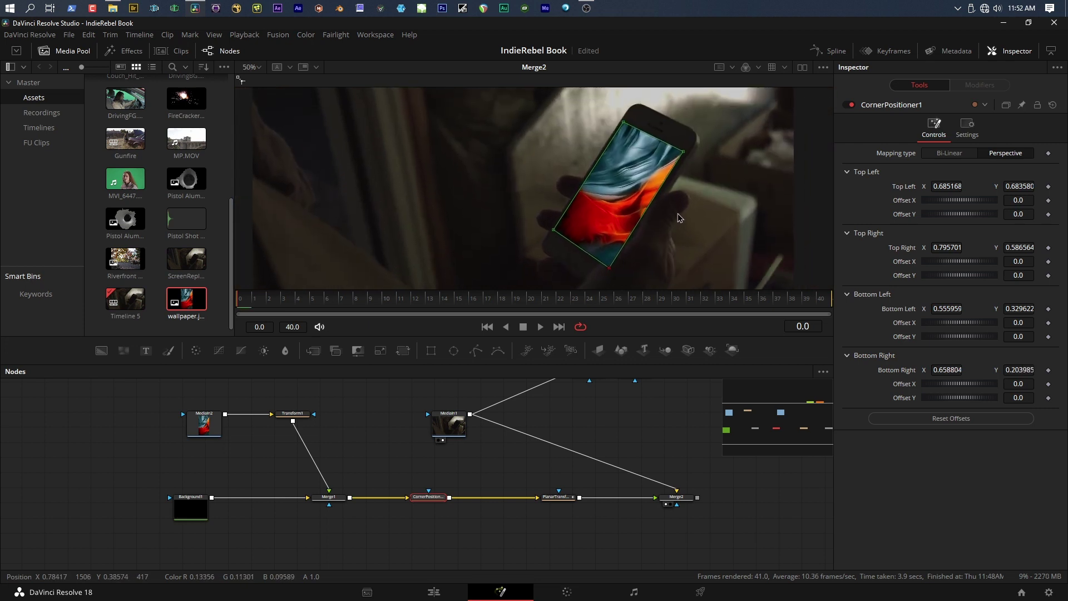
scroll(678, 212, "down", 1)
Deselect the Corner Positioner and play the Merge2 composite to check the wallpaper's tracking, stopping at frame 24
left_click(536, 468)
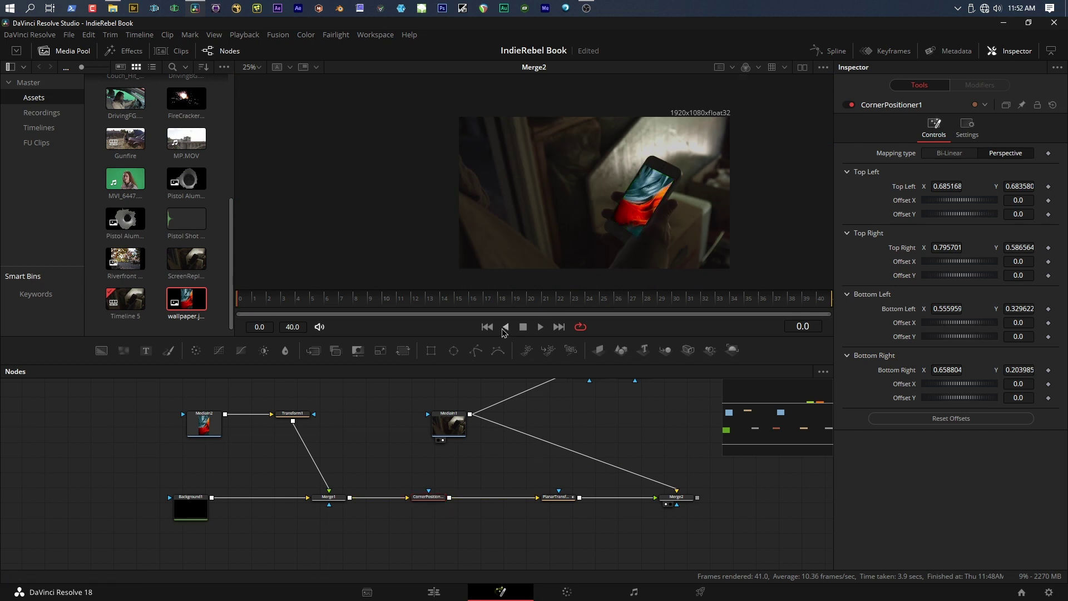
left_click(540, 328)
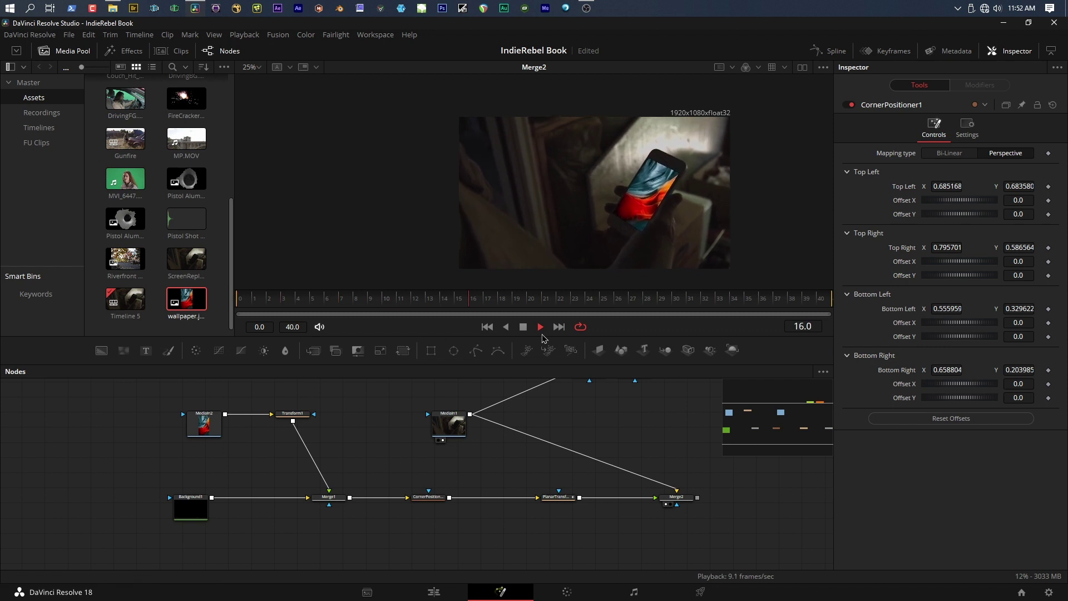
left_click(525, 327)
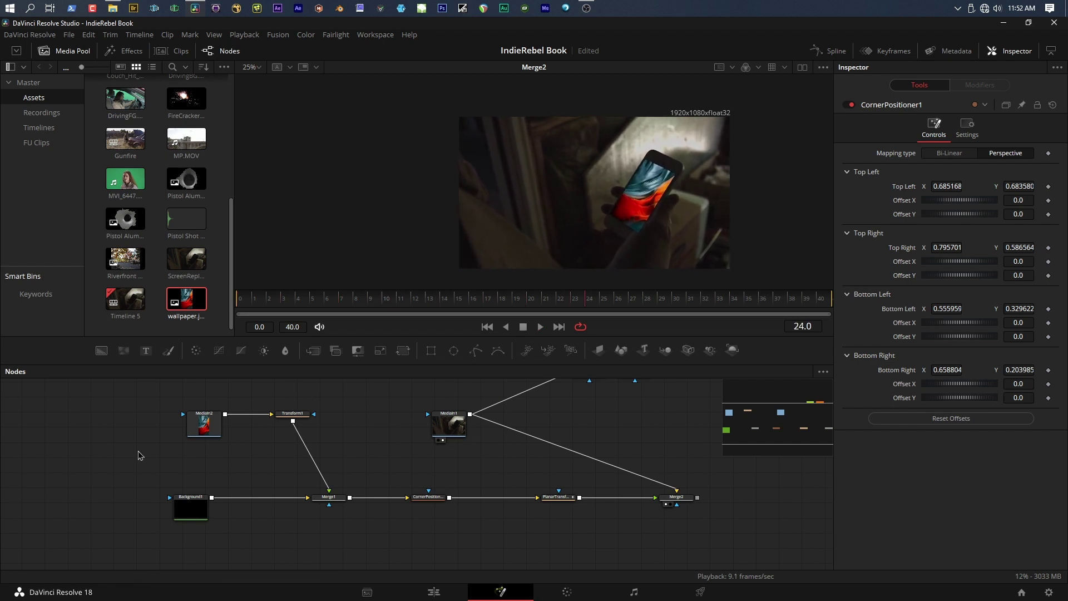
Move Transform1 above Merge1 and MediaIn2 upward, then add a Text node merged over the wallpaper ahead of the Transform
left_click_drag(294, 419, 330, 468)
left_click(330, 468)
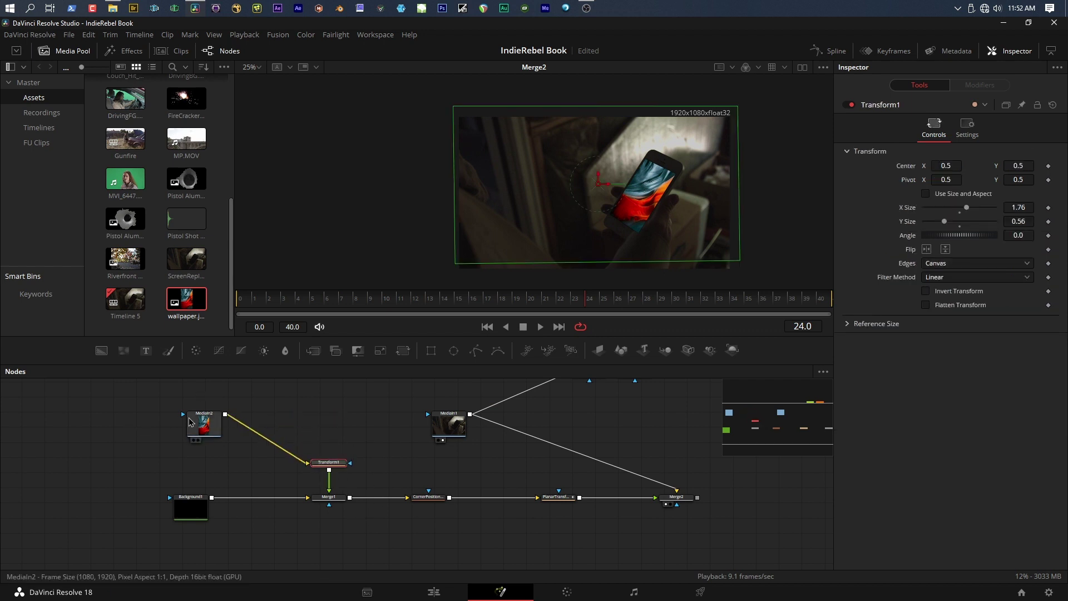
left_click_drag(204, 426, 195, 398)
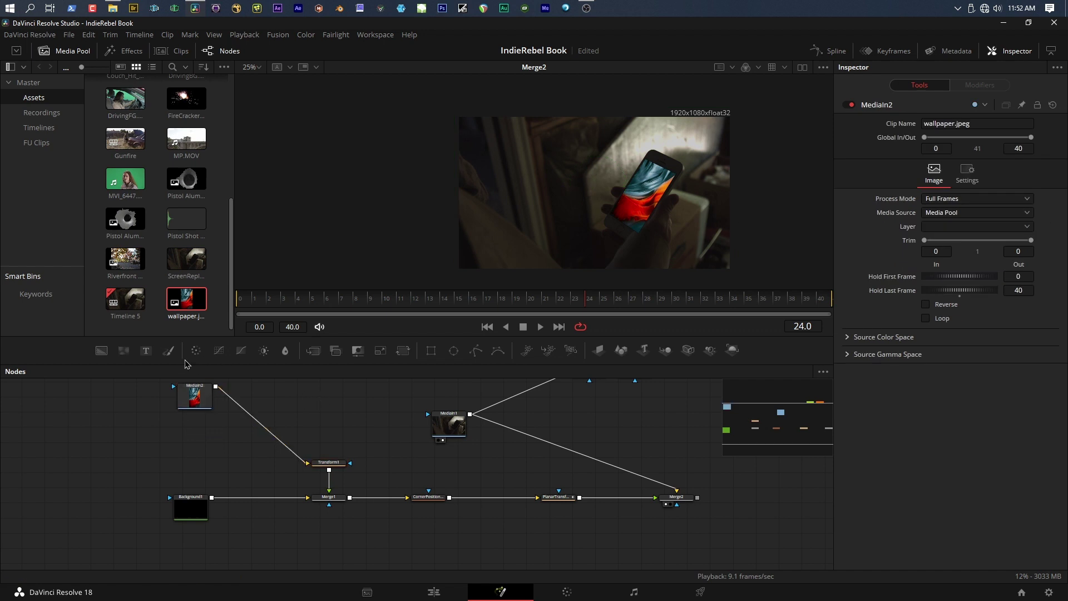
left_click_drag(146, 351, 295, 409)
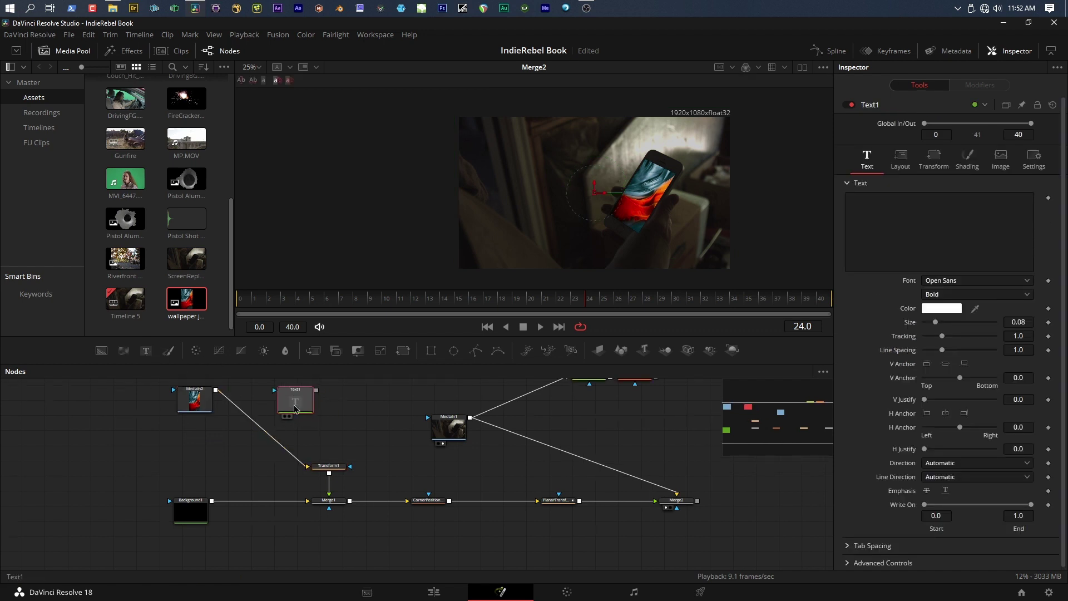
scroll(234, 485, "down", 3)
mouse_move(273, 471)
left_mouse_down()
mouse_move(250, 449)
mouse_move(204, 444)
mouse_move(218, 466)
mouse_move(271, 473)
left_mouse_up()
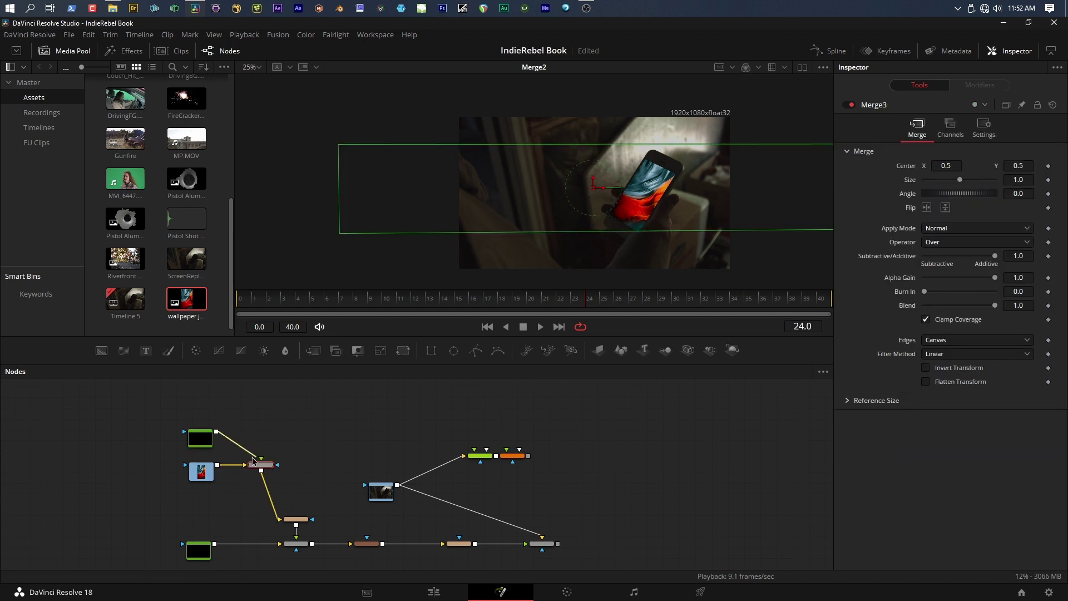
Enter "INDIE" and "REBEL" on two lines in the Text node and enlarge the text to about 0.228
left_click(204, 442)
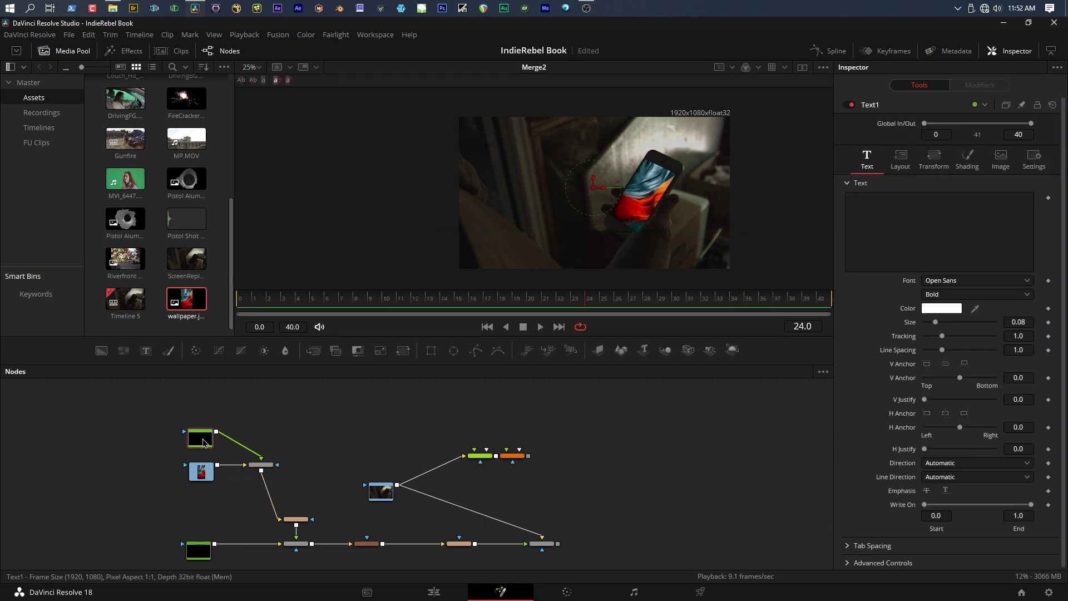
left_click(883, 219)
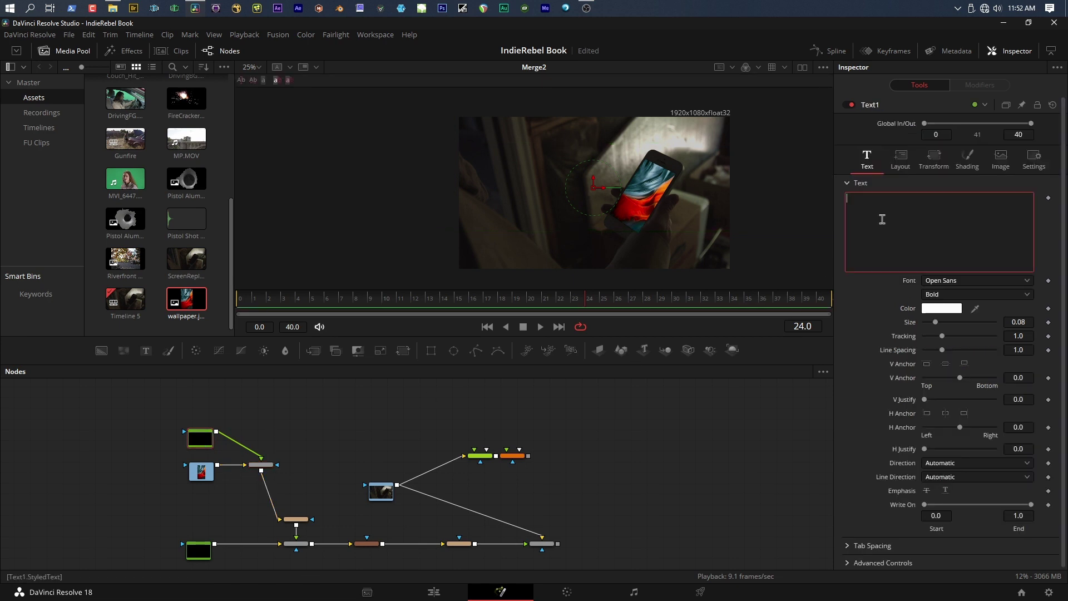
type("INDIE")
key("Return")
type("REBEL")
key("ctrl+a")
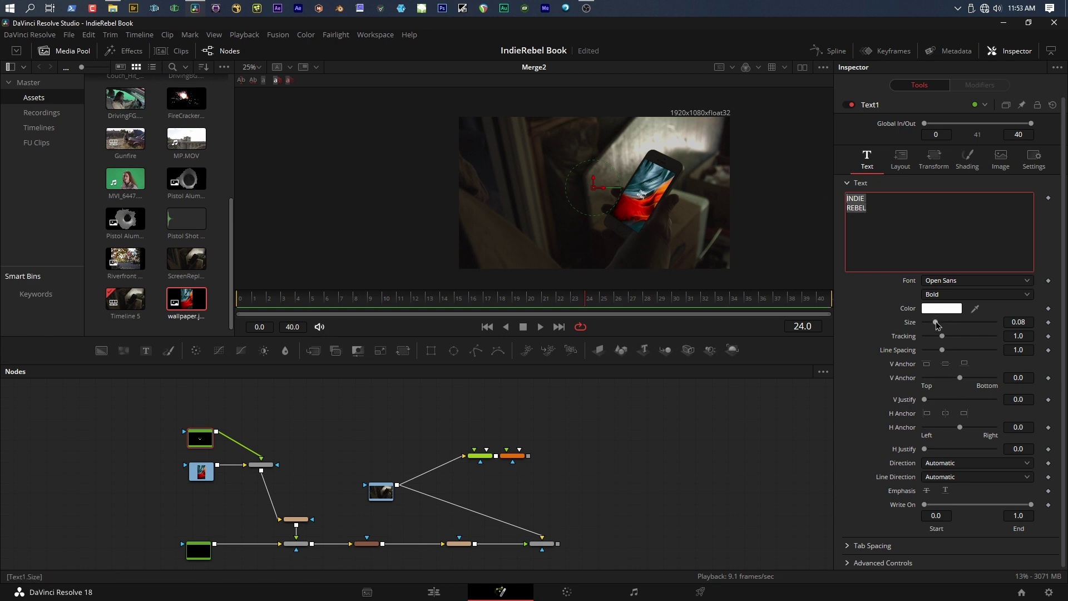
left_click_drag(937, 325, 958, 326)
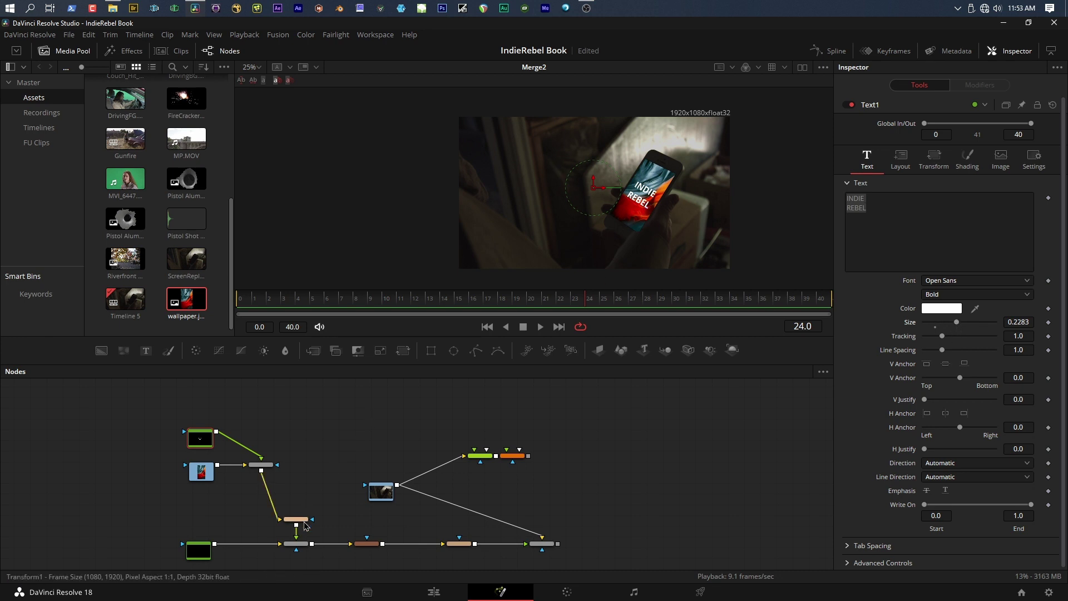
Examine the titled wallpaper at Merge1, the Planar Transform and Corner Positioner settings, and the finished composite at Merge2 up close
left_click(296, 544)
key("1")
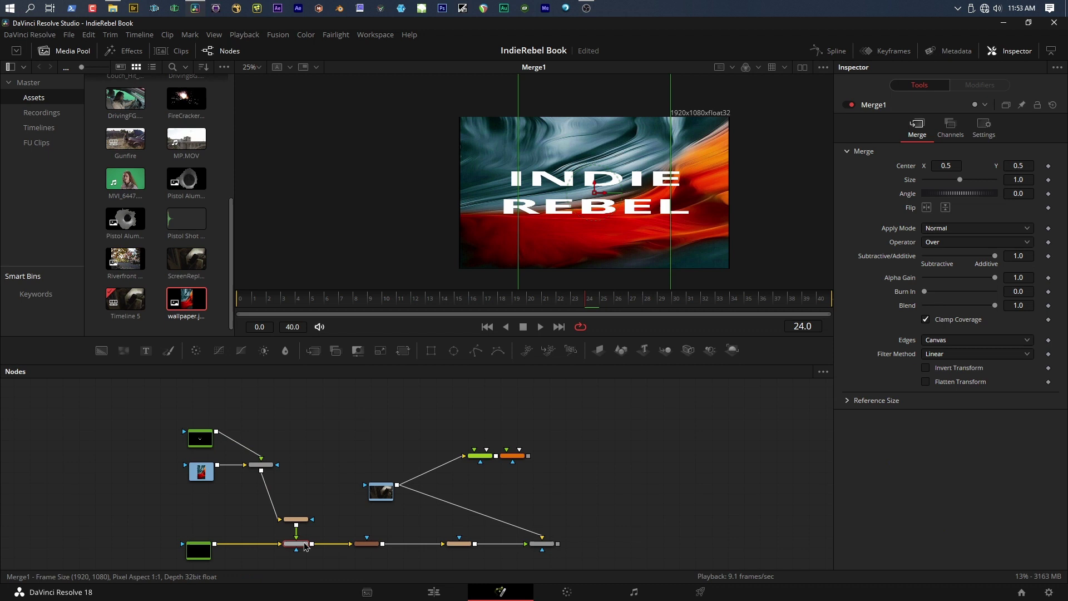
left_click(461, 543)
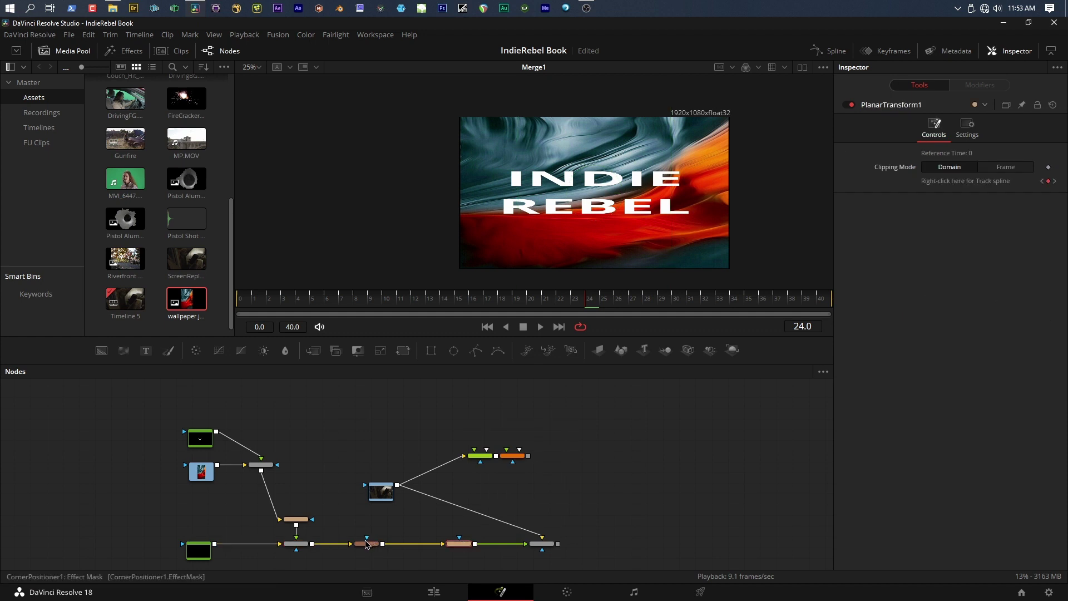
left_click(367, 547)
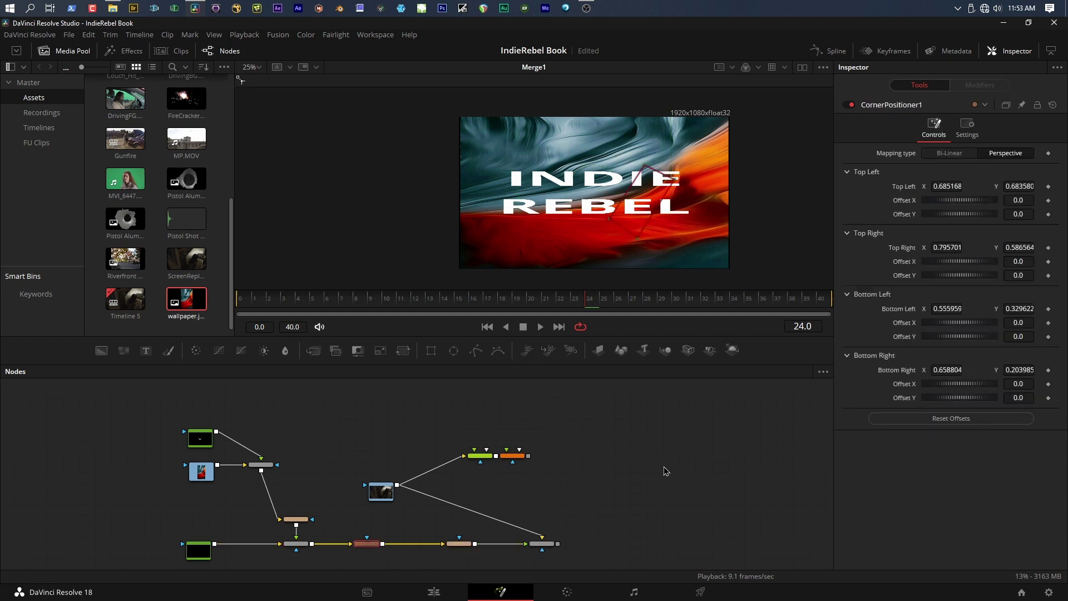
left_click(545, 544)
key("1")
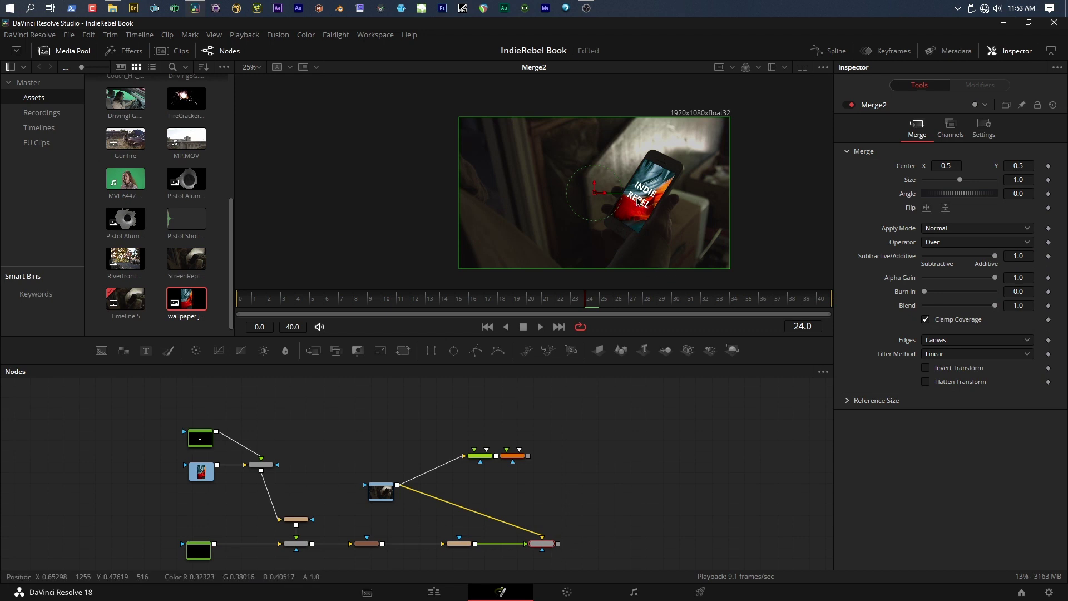
scroll(646, 204, "up", 4)
scroll(646, 205, "down", 2)
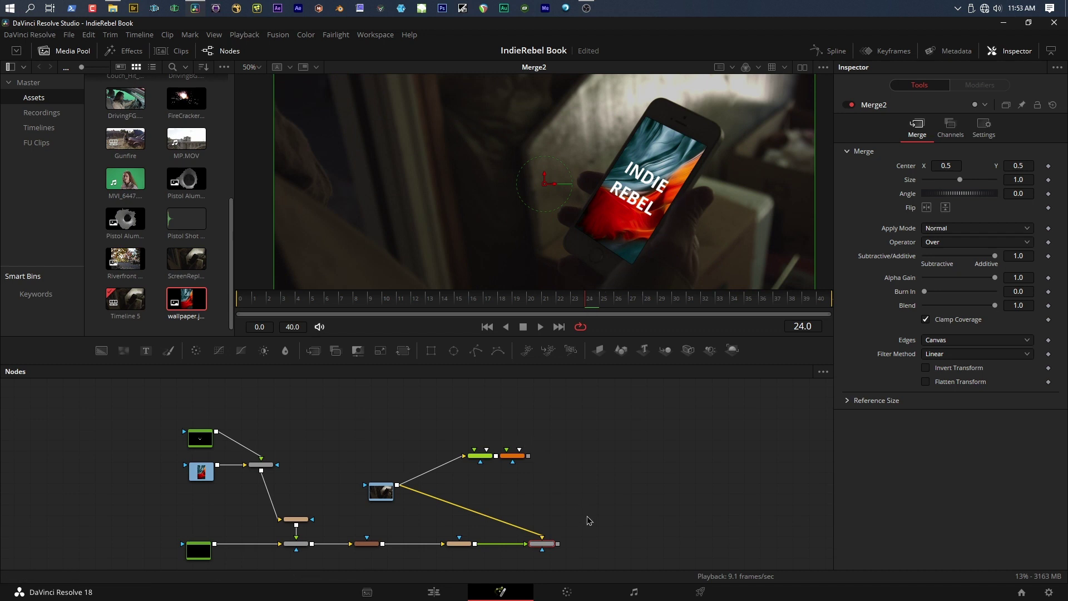
Move the Text, wallpaper and Merge3 nodes down so Merge3 sits in a row with Transform1 above Merge1
left_click_drag(589, 520, 636, 475)
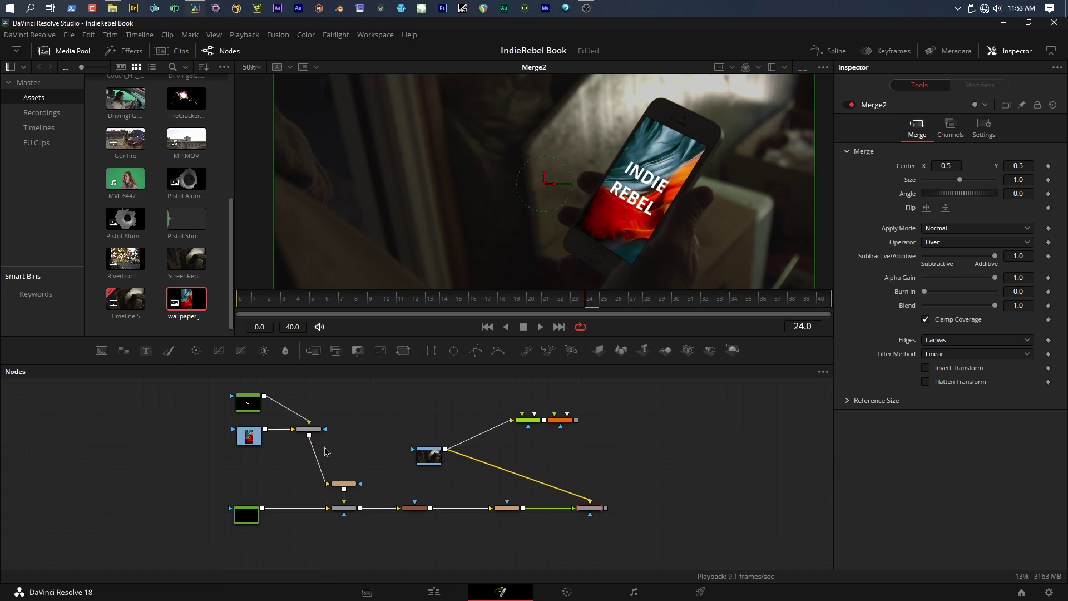
left_click_drag(194, 399, 337, 481)
left_click_drag(309, 433, 344, 460)
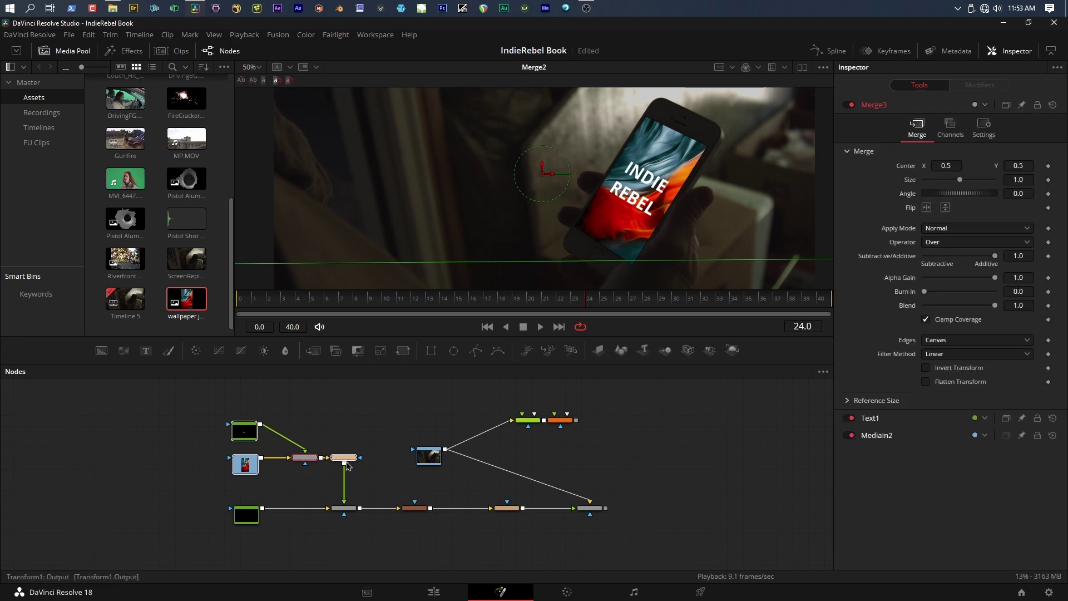
Add an Underlay around the text, wallpaper, Background, Transform and two merge nodes, extending its upper edge slightly
left_click_drag(174, 407, 375, 526)
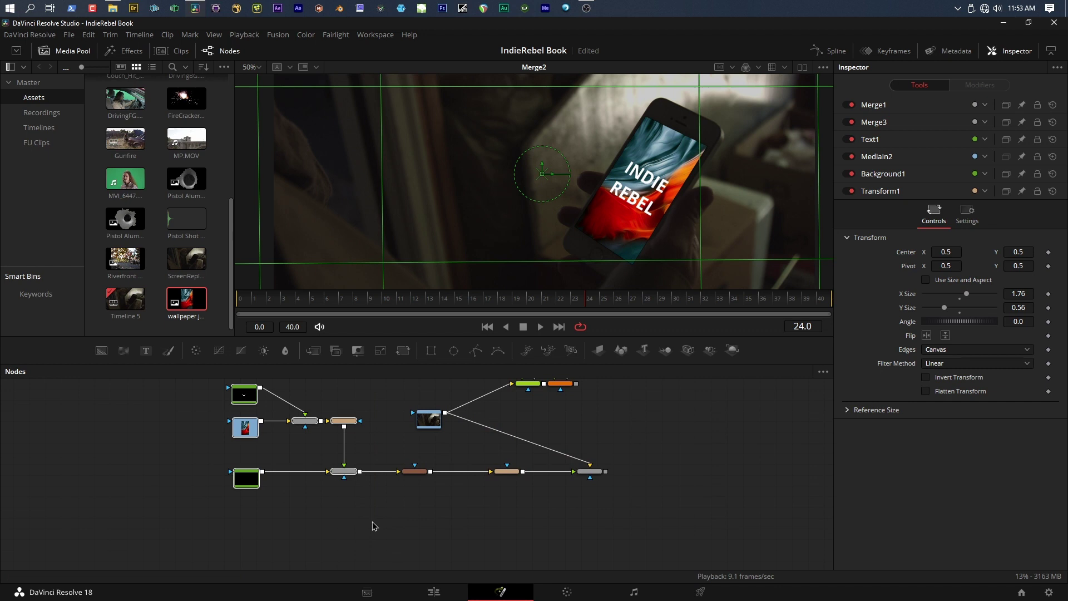
key("shift+space")
type("und")
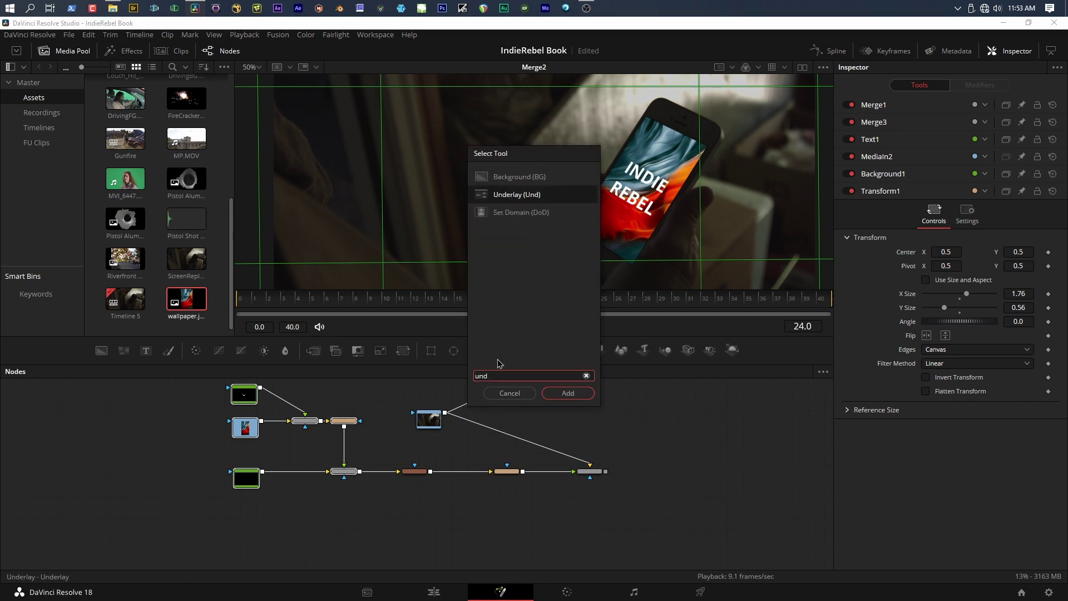
left_click(567, 395)
left_click(297, 391)
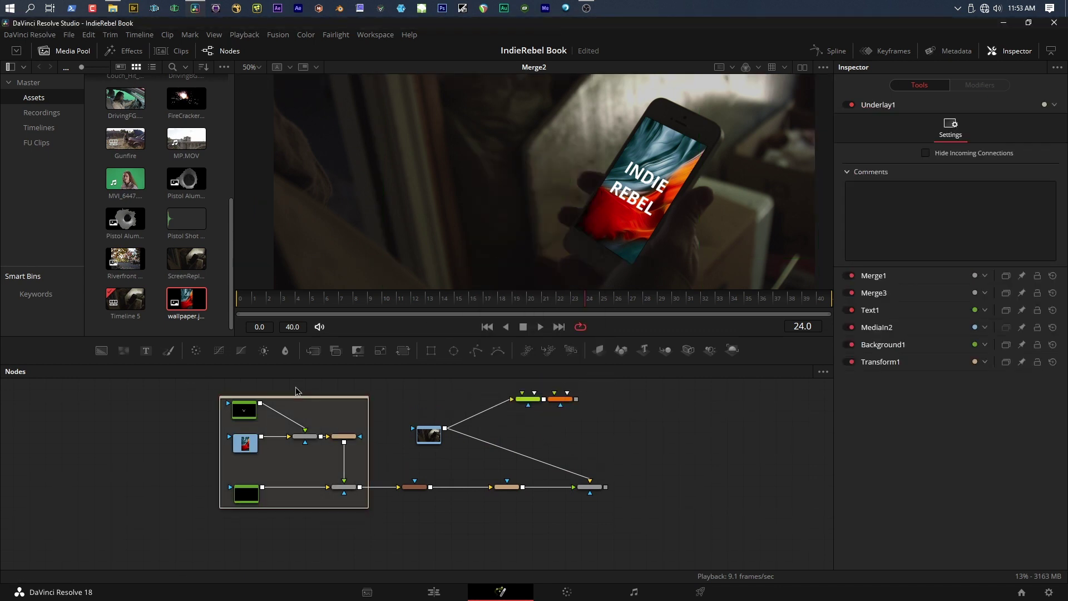
left_click_drag(297, 398, 297, 391)
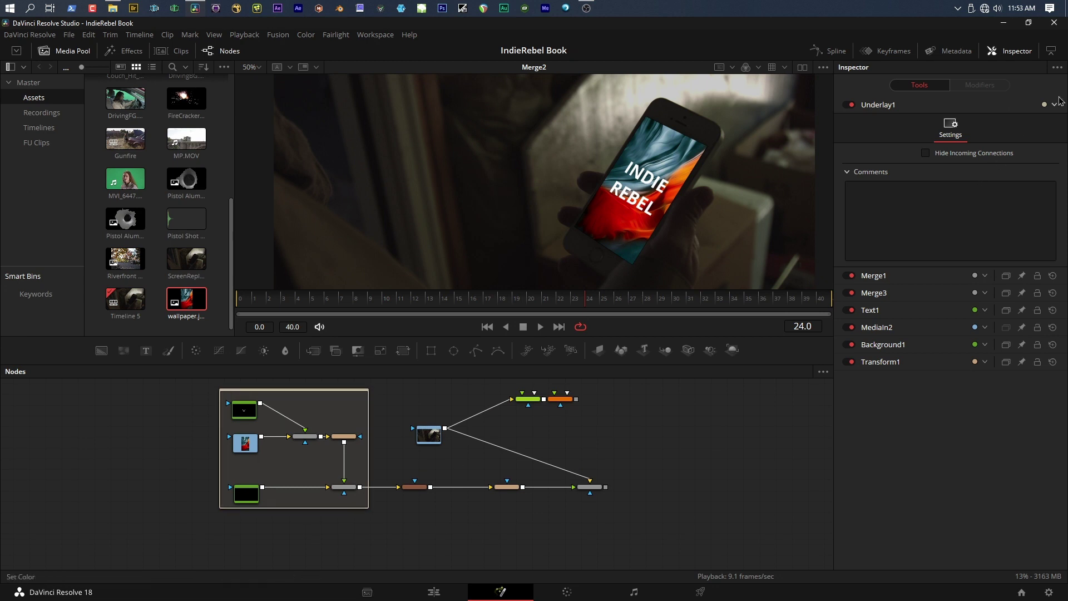
Color the underlay orange and move the whole group left, away from the Corner Positioner
left_click(1048, 107)
left_click(1045, 138)
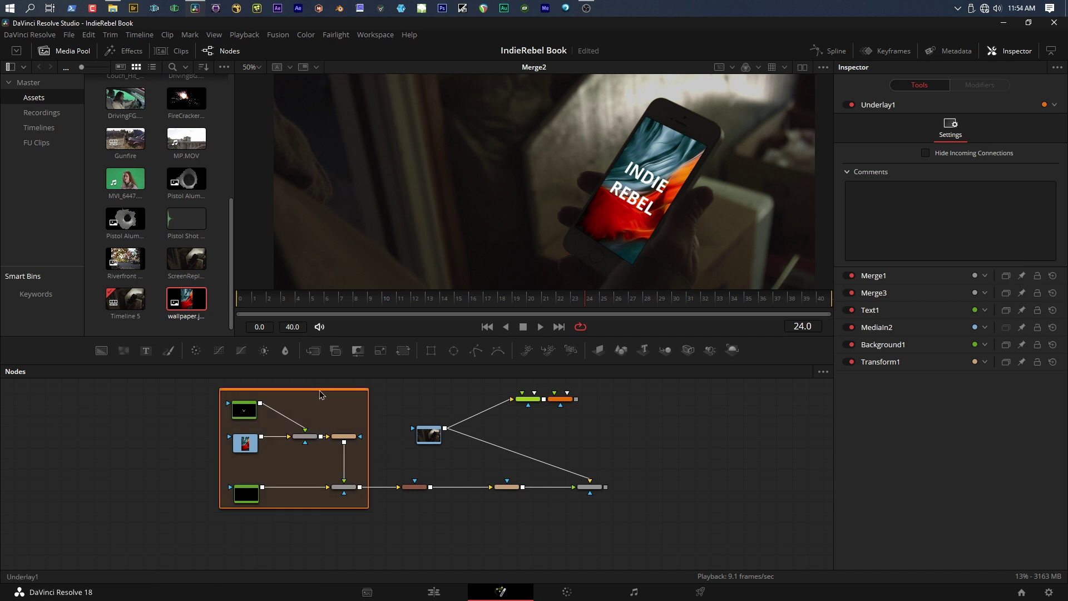
left_click_drag(315, 389, 285, 387)
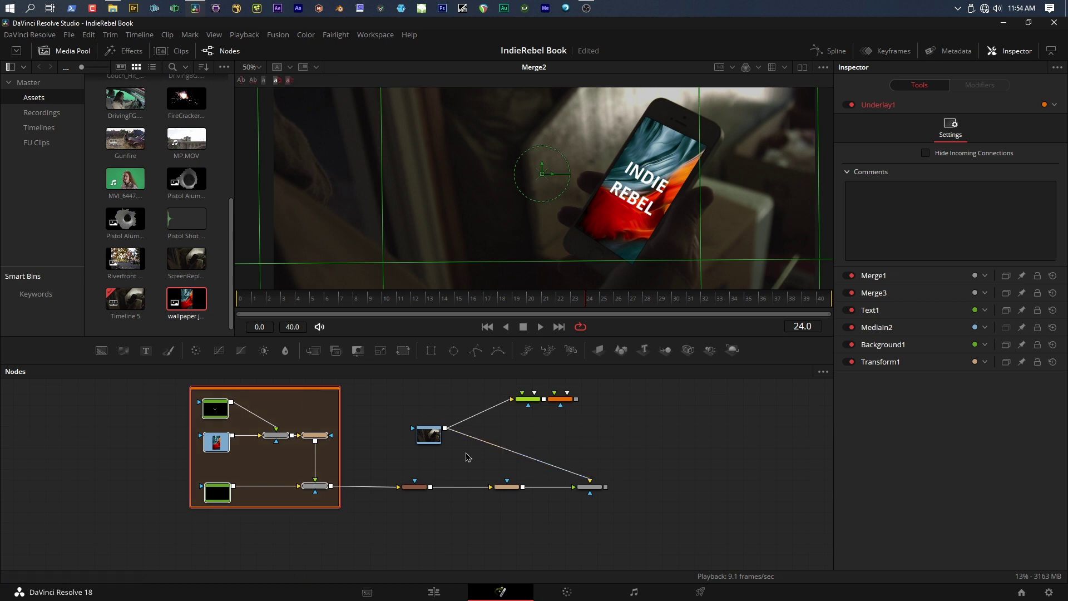
Move Merge2 up so it lines up horizontally with MediaIn1
scroll(468, 457, "up", 2)
left_click_drag(640, 505, 639, 425)
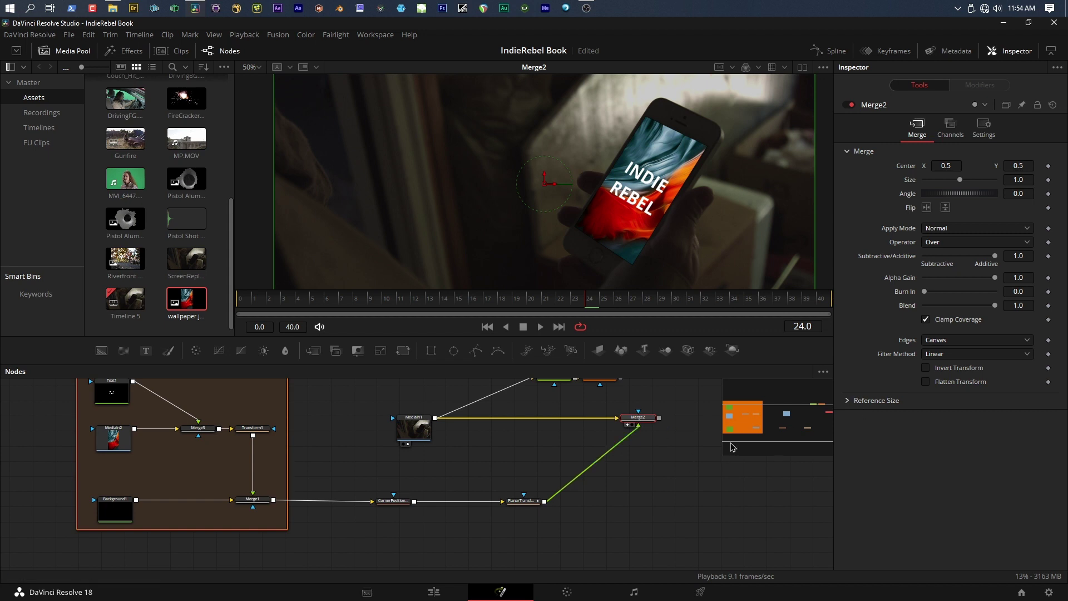
left_click_drag(662, 466, 496, 537)
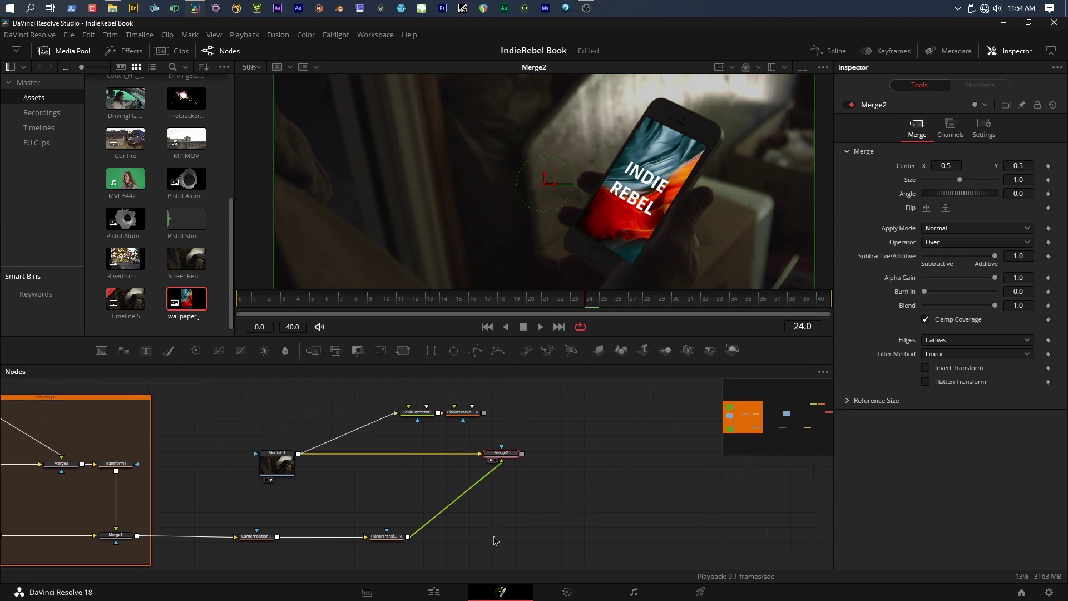
Add an unconnected Polygon mask node above Merge2 and view MediaIn1, framed closely on the hand and lower phone
scroll(512, 418, "down", 2)
left_click_drag(512, 418, 485, 443)
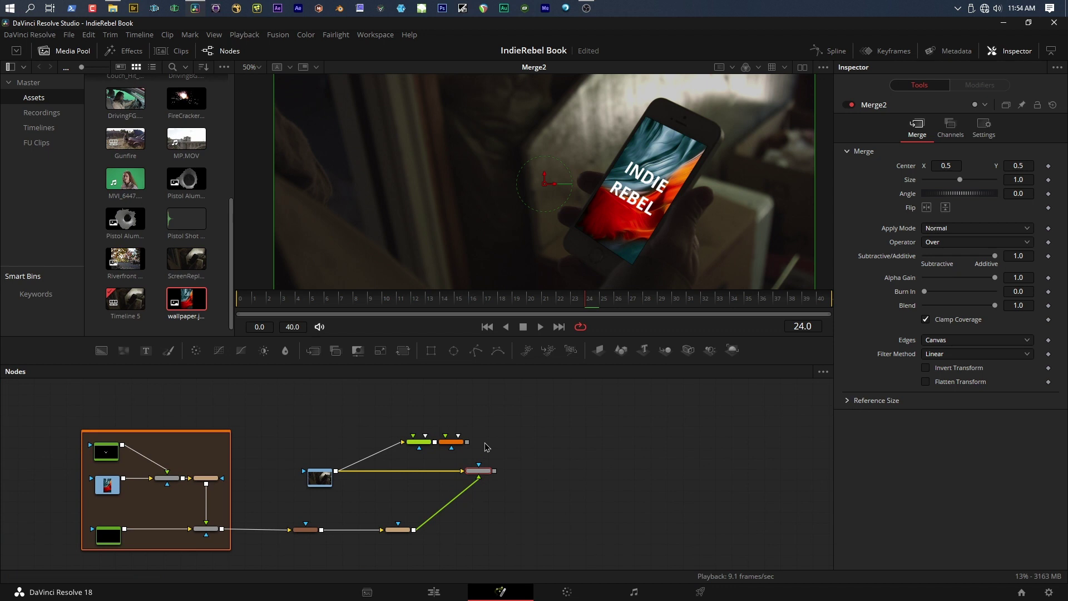
left_click(491, 435)
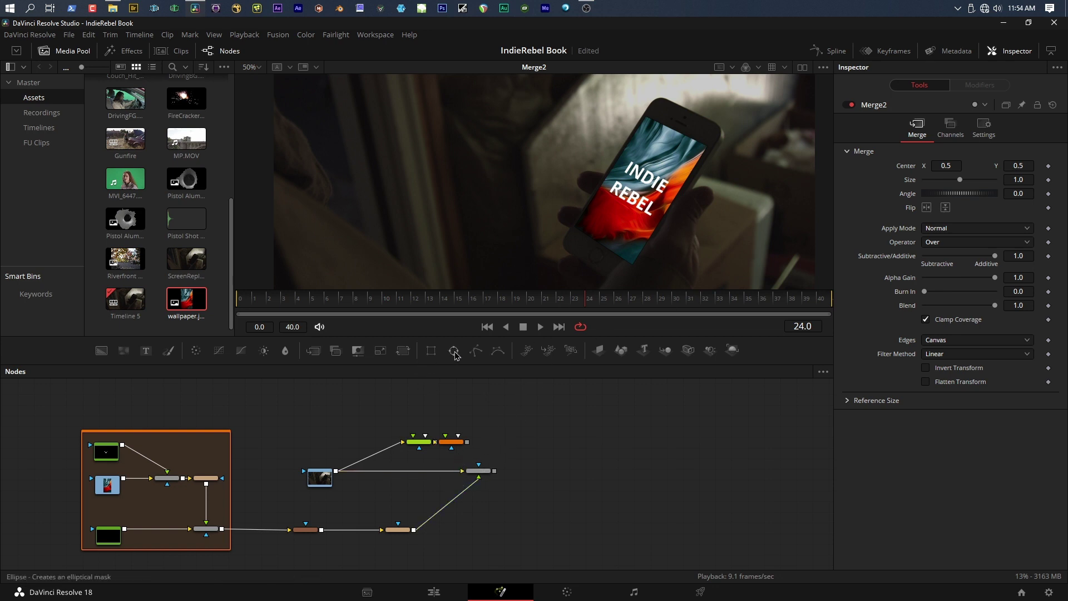
left_click(476, 350)
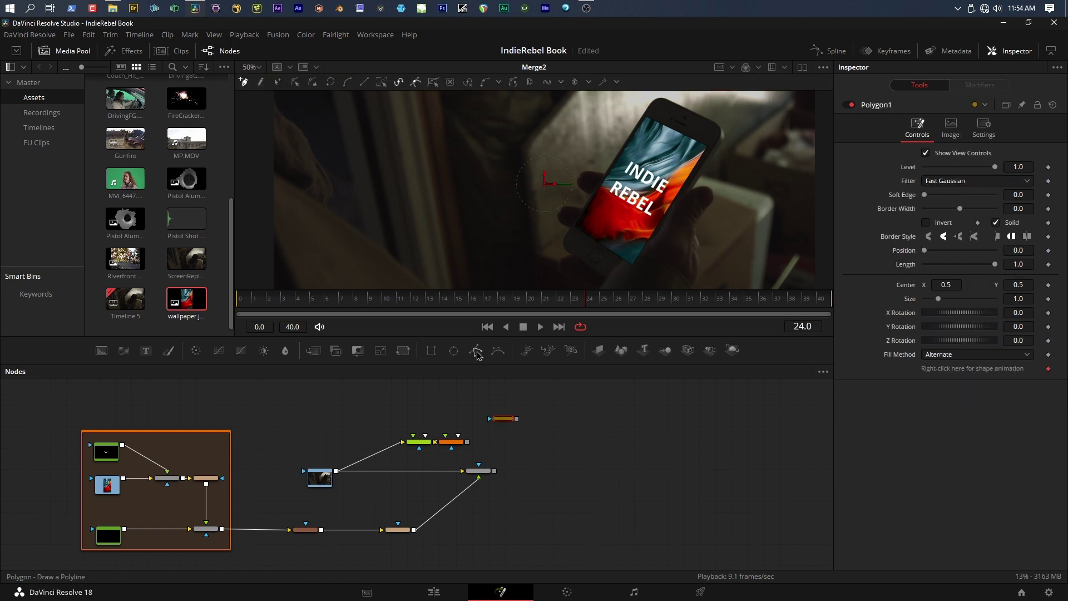
left_click(313, 479)
key("1")
scroll(596, 263, "up", 1)
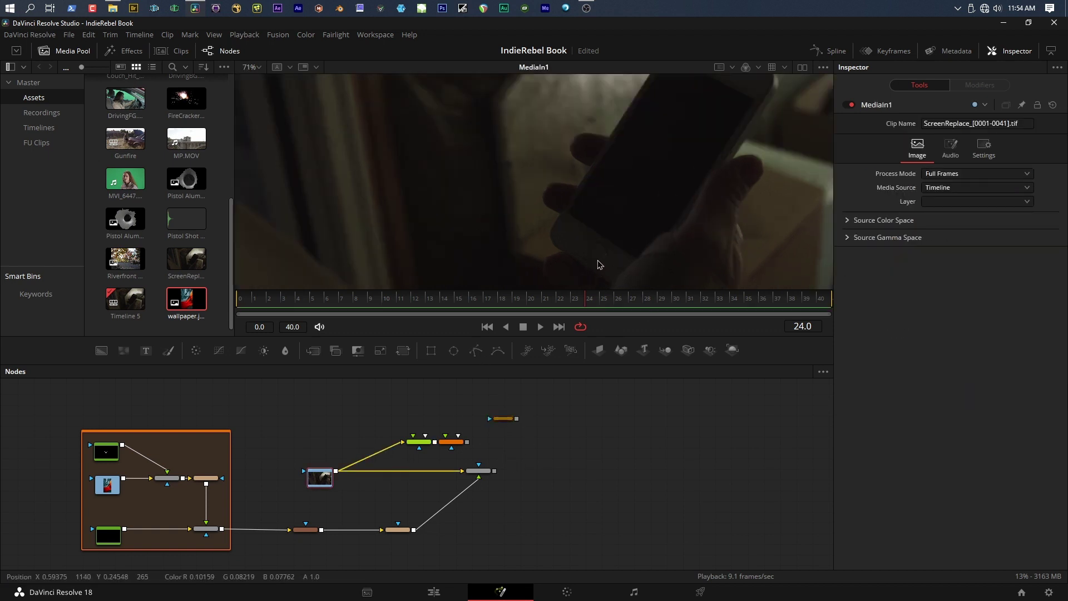
scroll(594, 231, "up", 1)
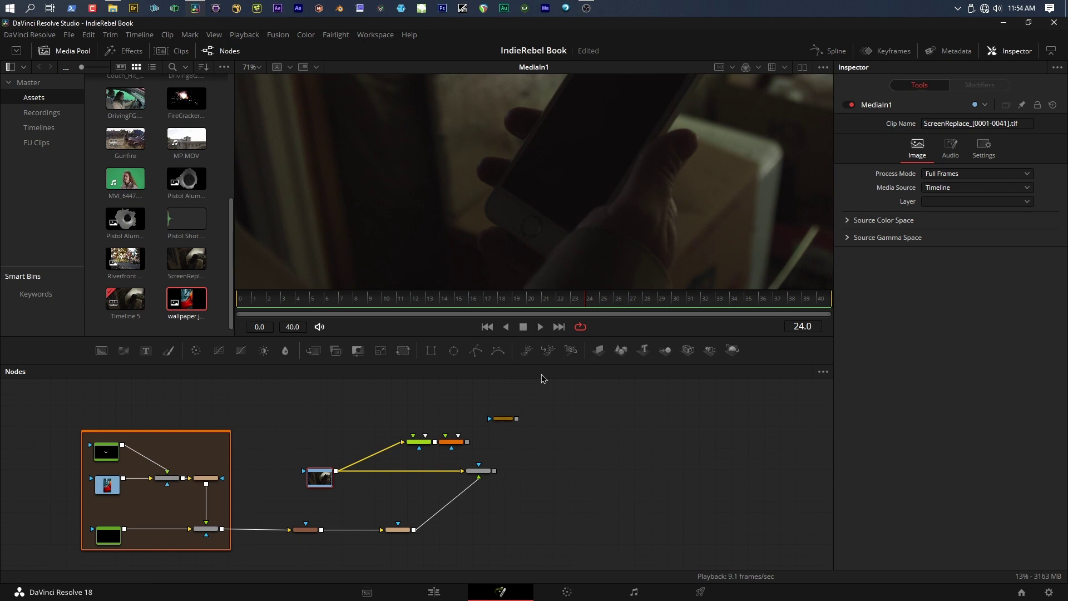
scroll(559, 239, "up", 1)
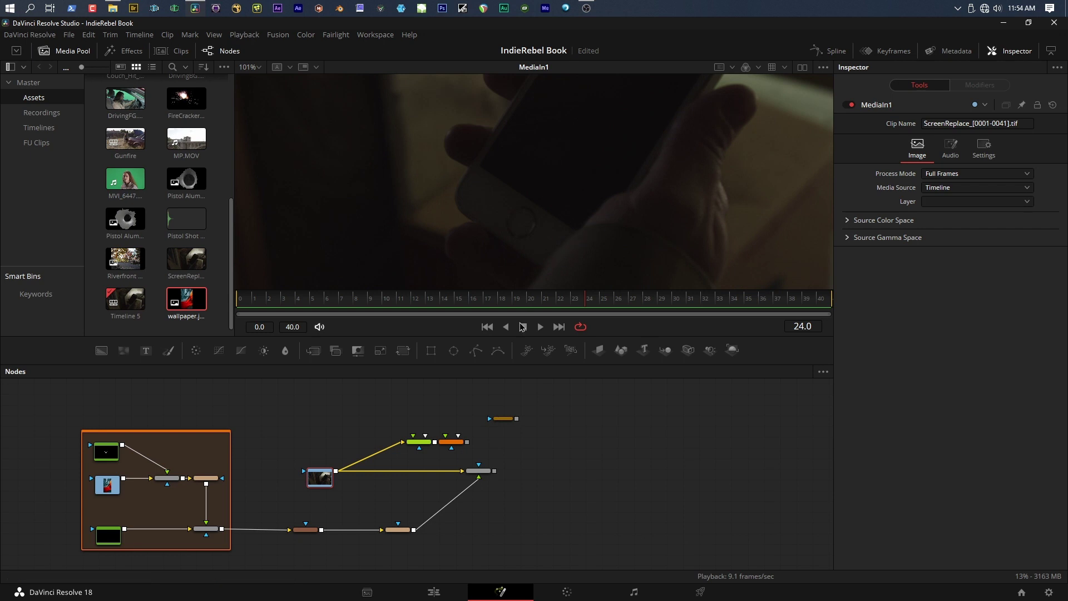
Draw a closed Polygon1 mask at frame 24 around the thumb and palm, following the phone screen's edge closely and the outer side loosely
left_click(505, 418)
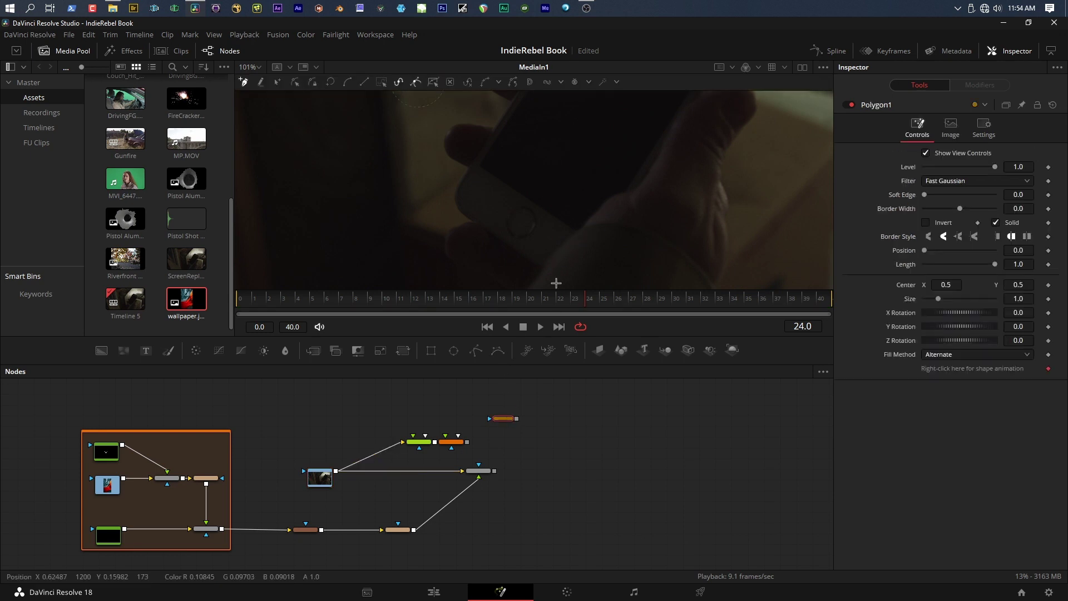
left_click(561, 243)
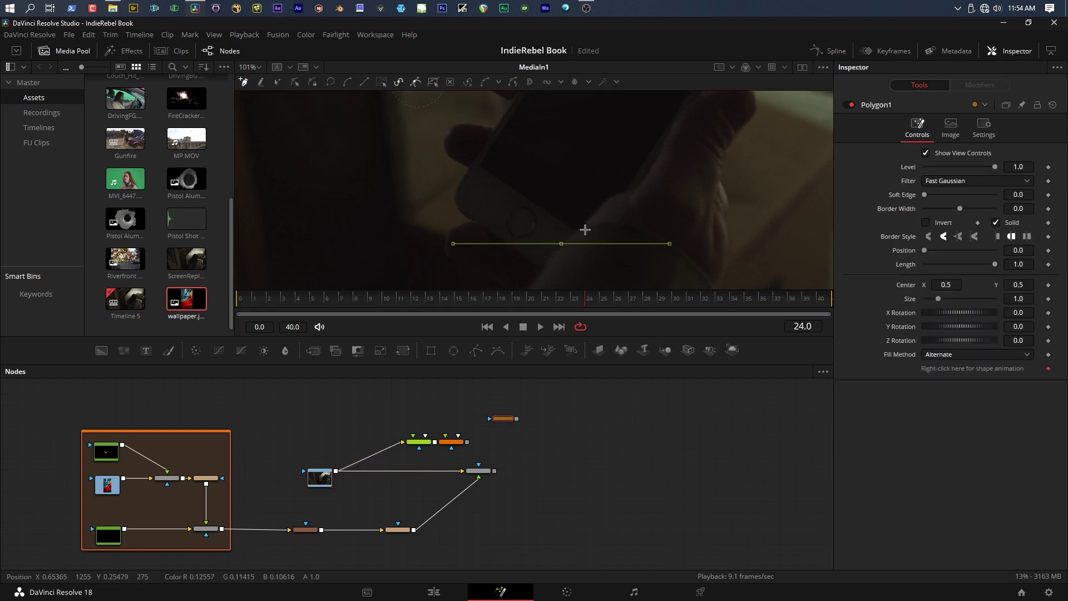
left_click(604, 201)
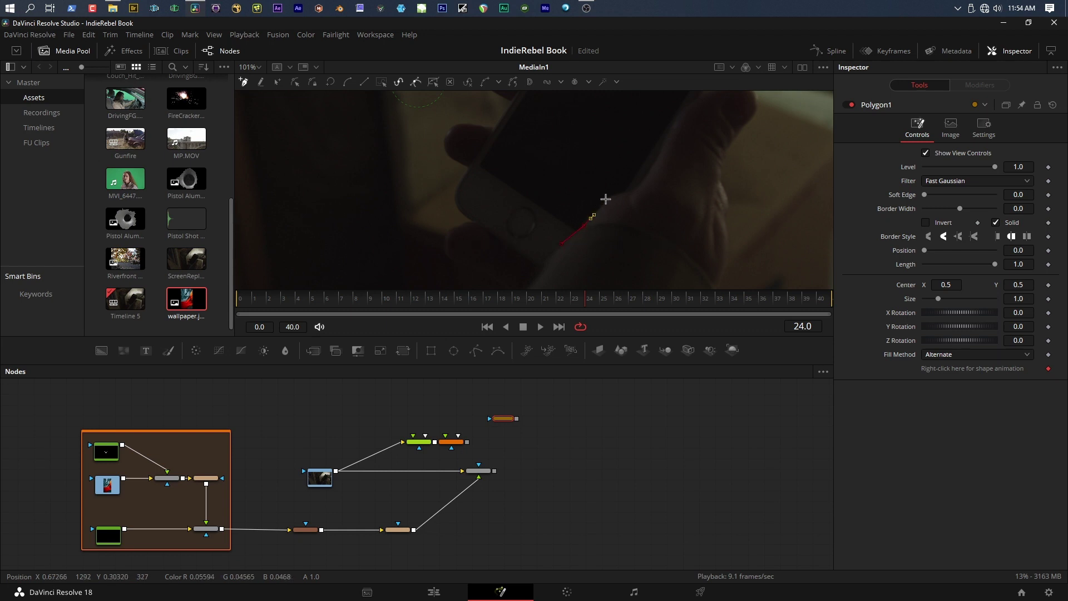
left_click(621, 192)
left_click(656, 162)
left_click(671, 130)
scroll(699, 160, "down", 3)
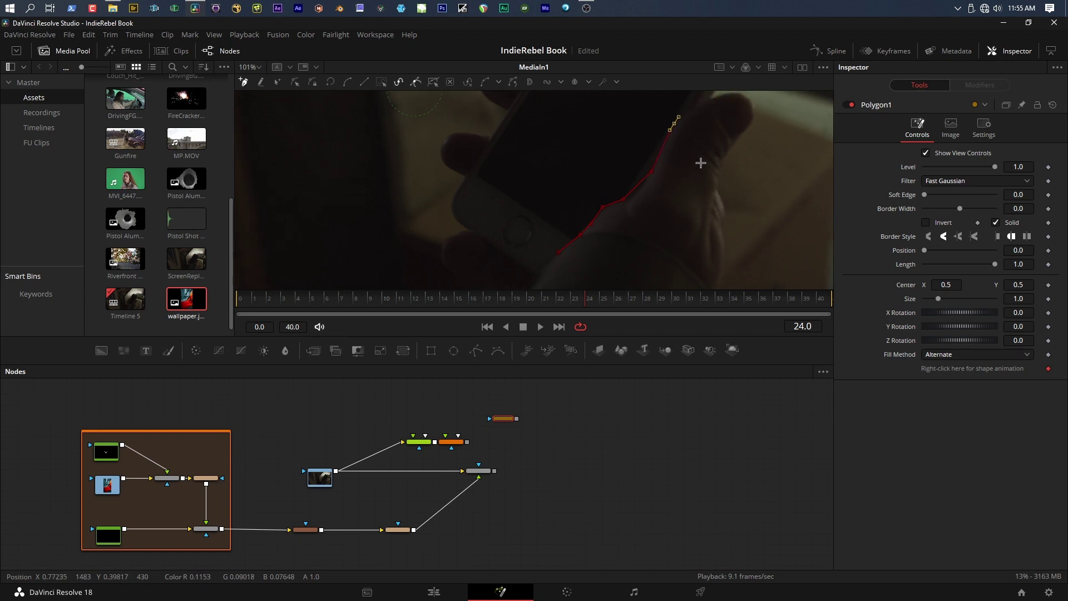
left_click(679, 151)
left_click(707, 144)
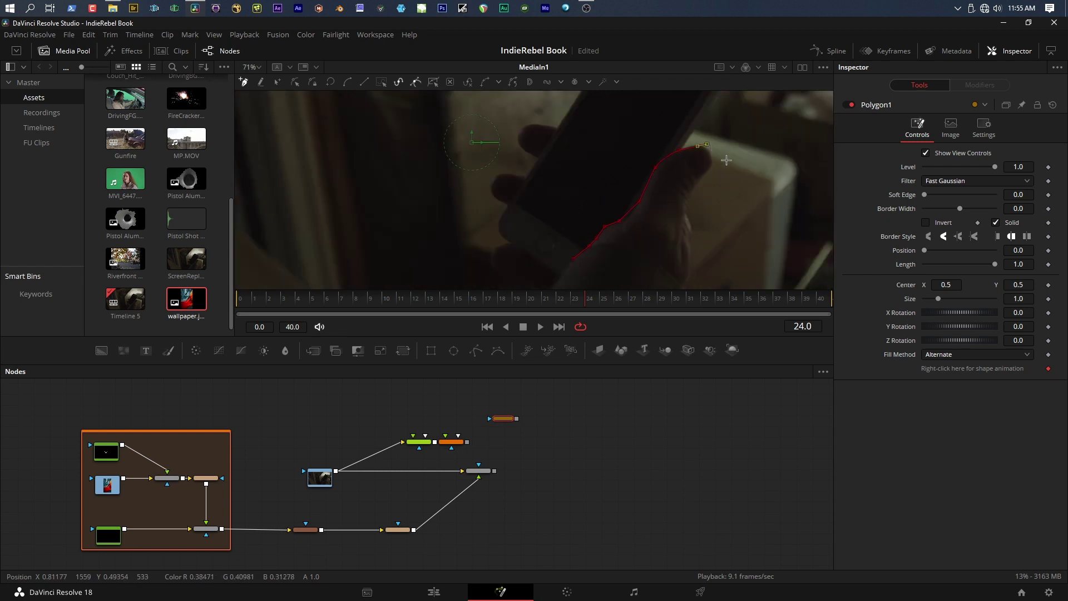
left_click(727, 182)
left_click(710, 268)
left_click(616, 285)
left_click(574, 258)
Nudge two mask points along the palm edge at frame 24 to follow the hand's outline more closely
scroll(607, 267, "up", 4)
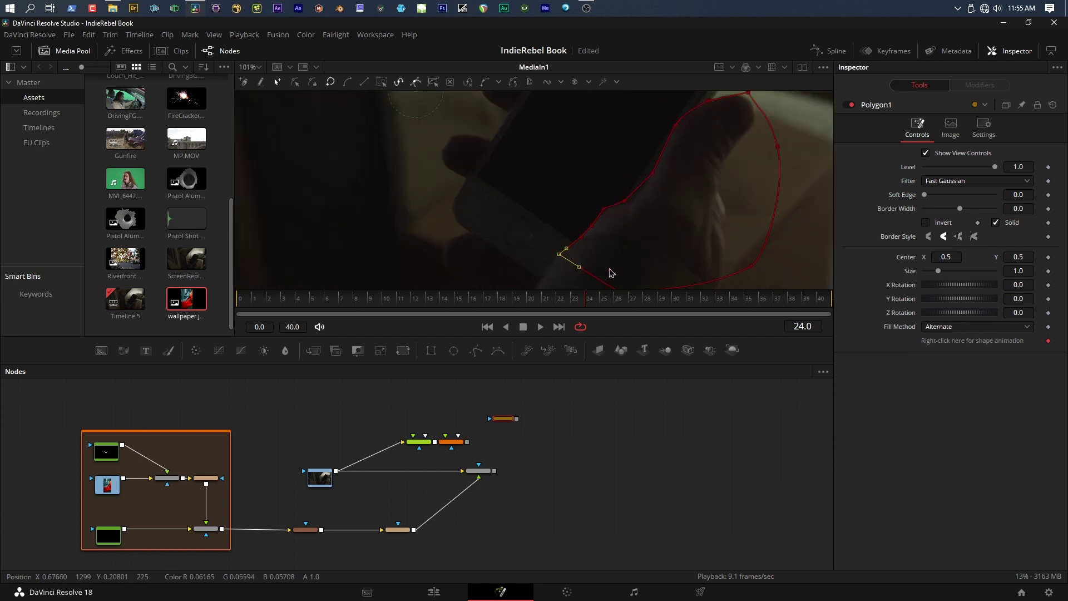
left_click(576, 184)
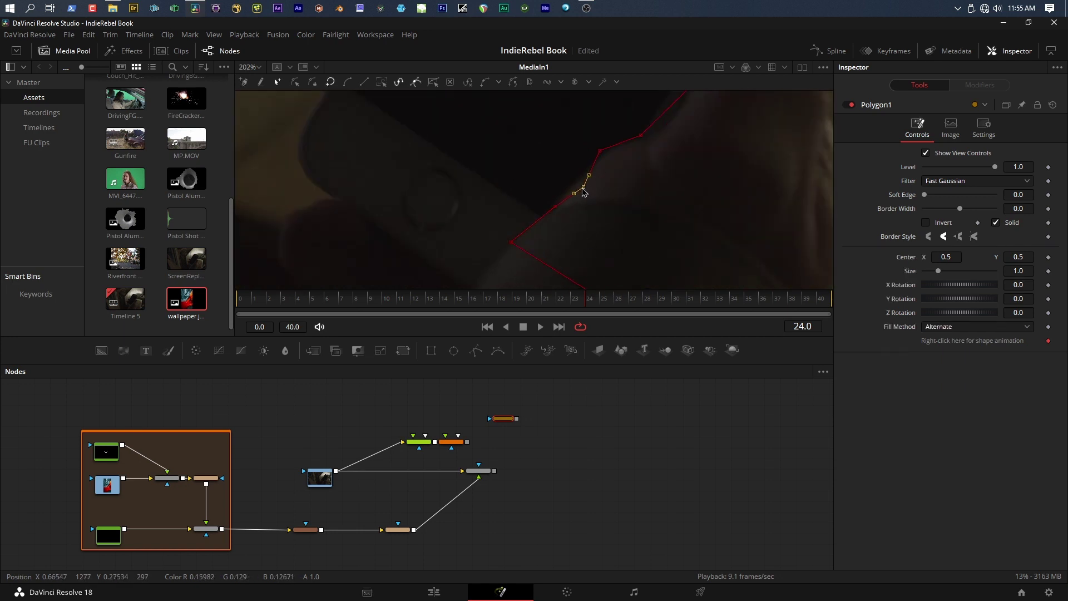
left_click(601, 153)
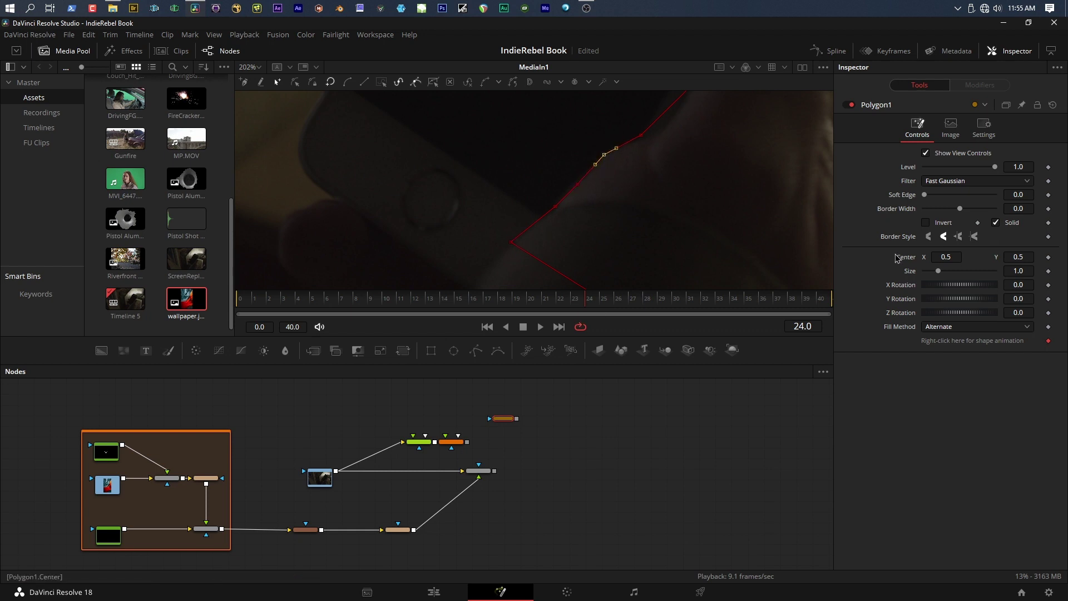
At frame 30, shift the whole mask slightly right to match the hand and nudge one point along the palm edge
right_click(963, 341)
left_click(977, 353)
left_click(673, 303)
left_click_drag(711, 172, 573, 243)
scroll(573, 244, "down", 2)
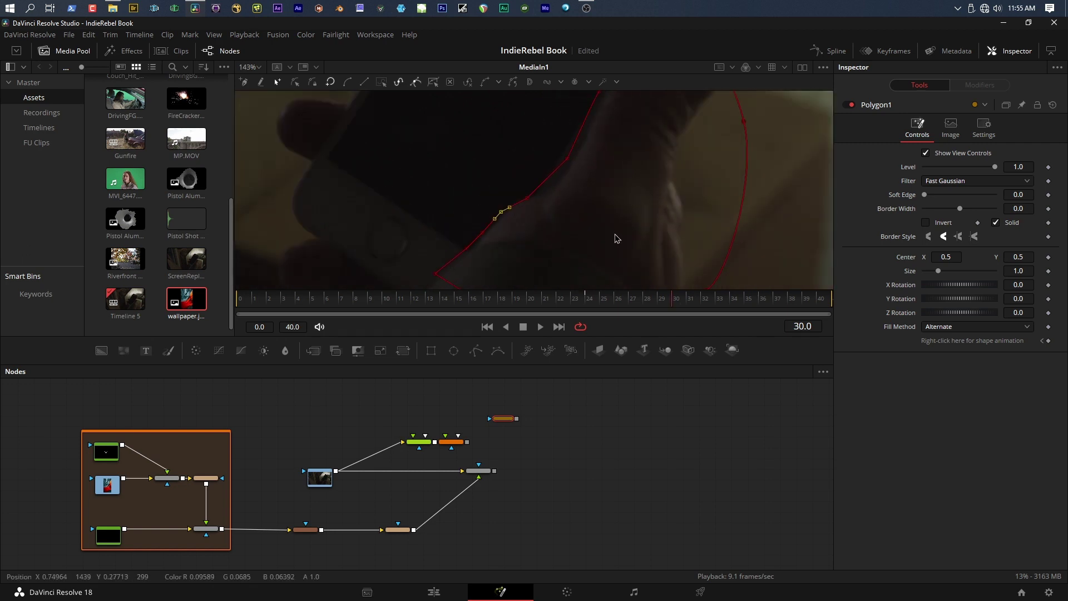
scroll(617, 238, "down", 2)
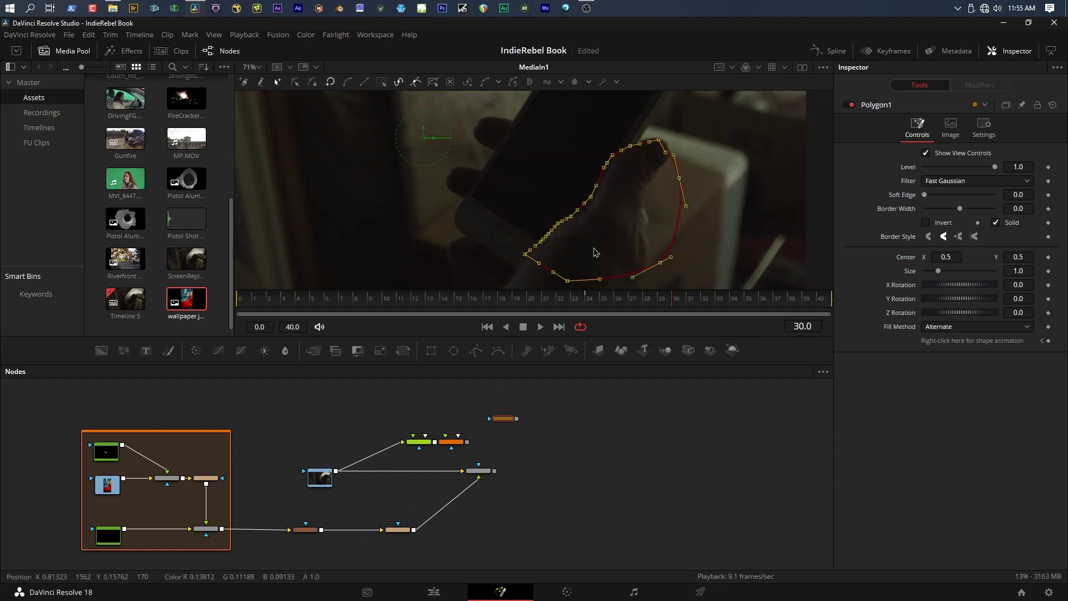
scroll(559, 241, "up", 4)
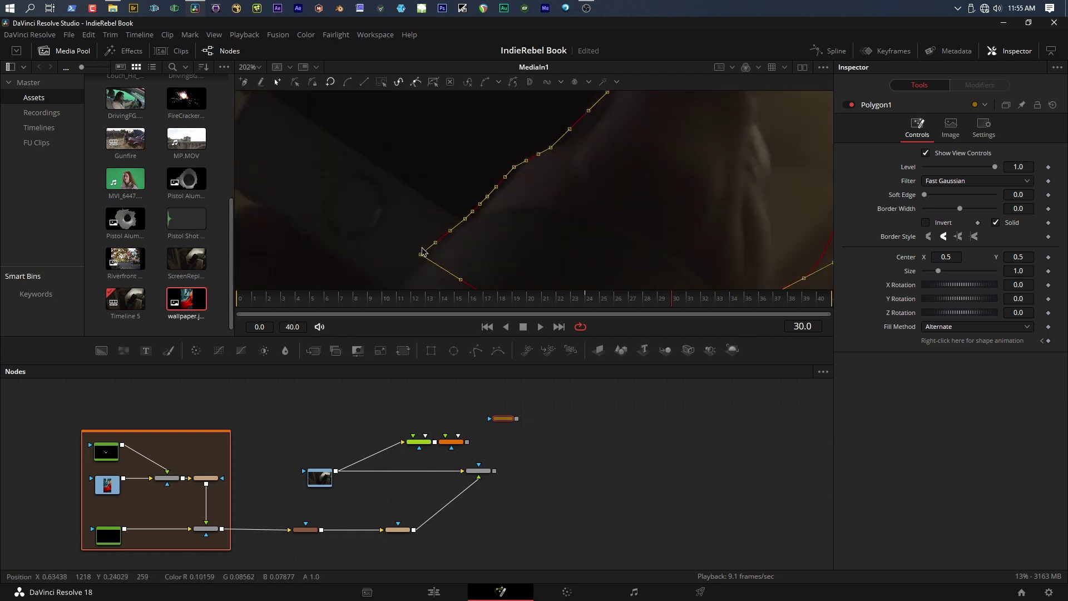
left_click_drag(423, 252, 432, 257)
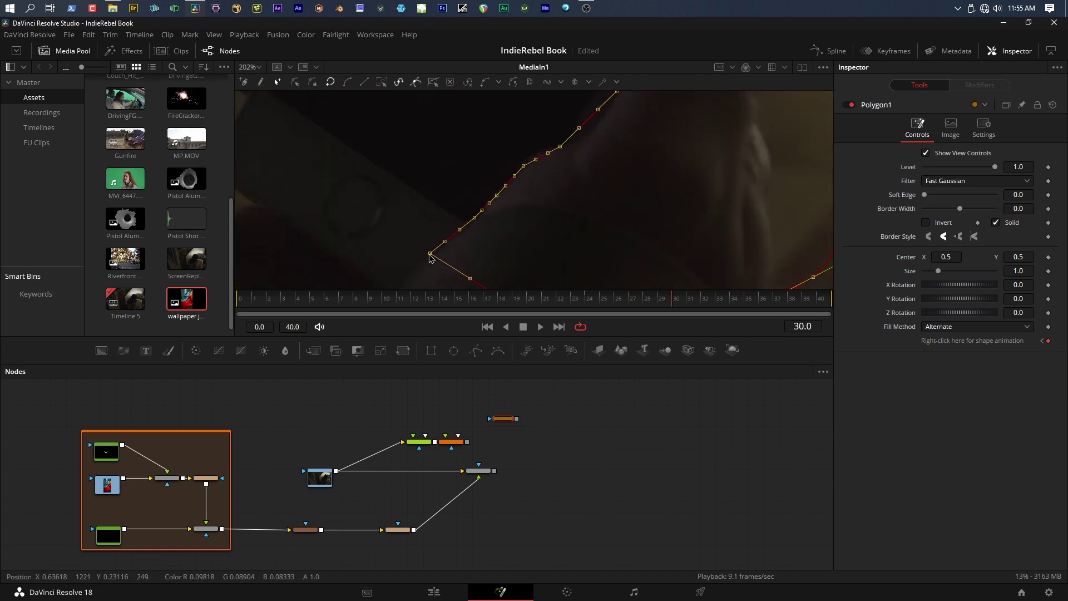
left_click(587, 173)
left_click(561, 148)
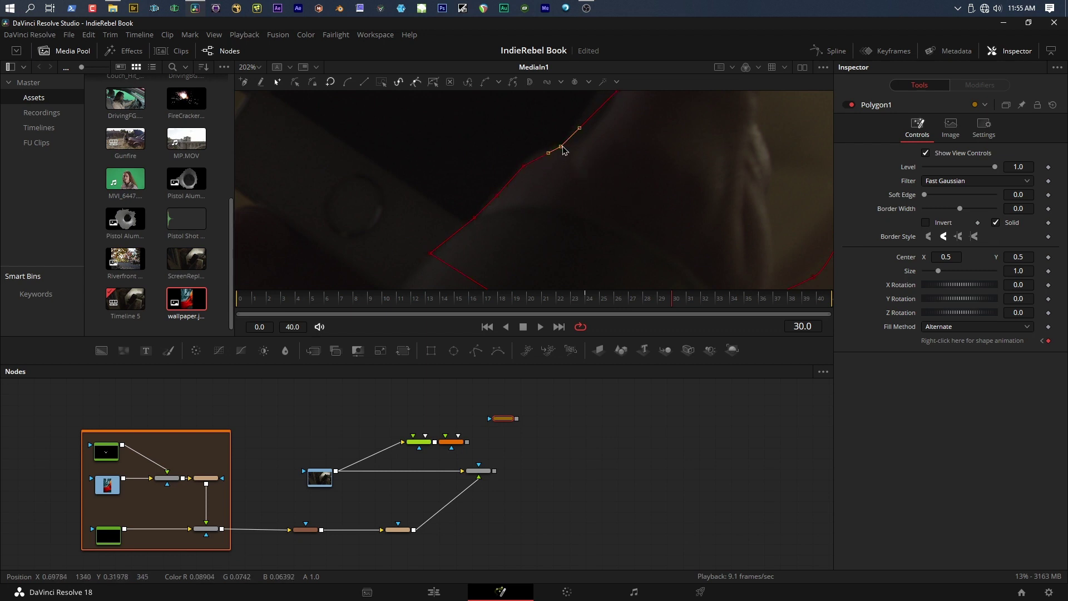
left_click_drag(563, 150, 566, 150)
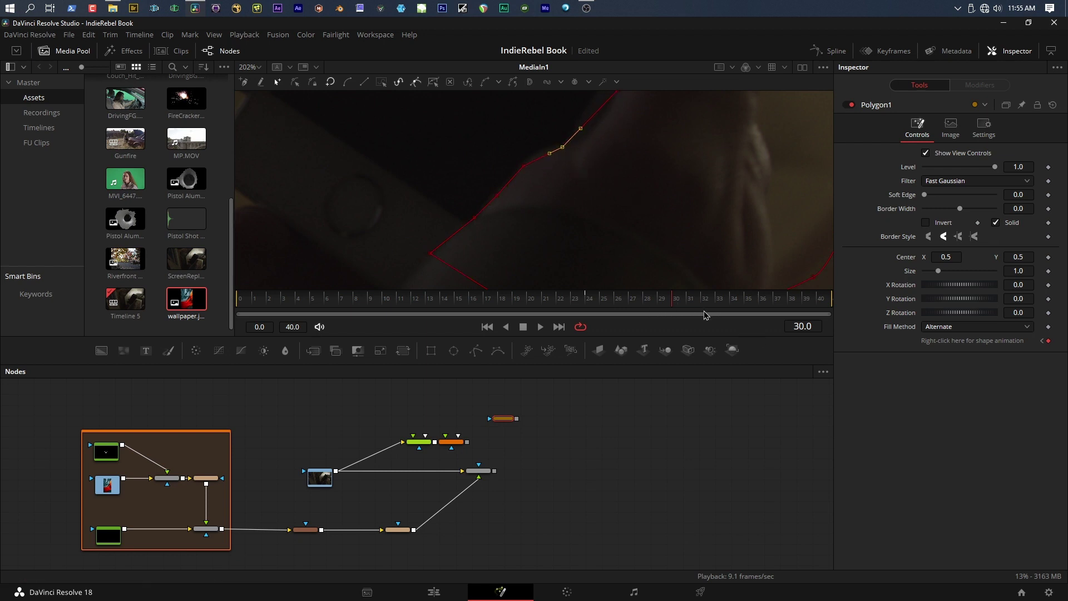
At frame 35, select all mask points and move the shape up and right to line up with the hand
left_click(747, 304)
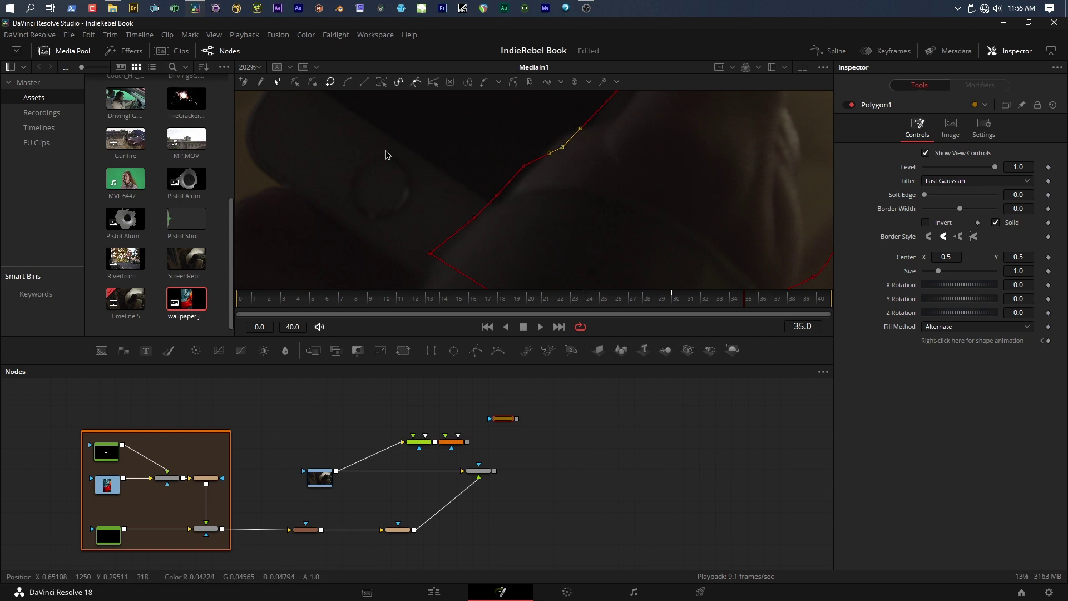
scroll(621, 217, "down", 2)
scroll(618, 161, "down", 1)
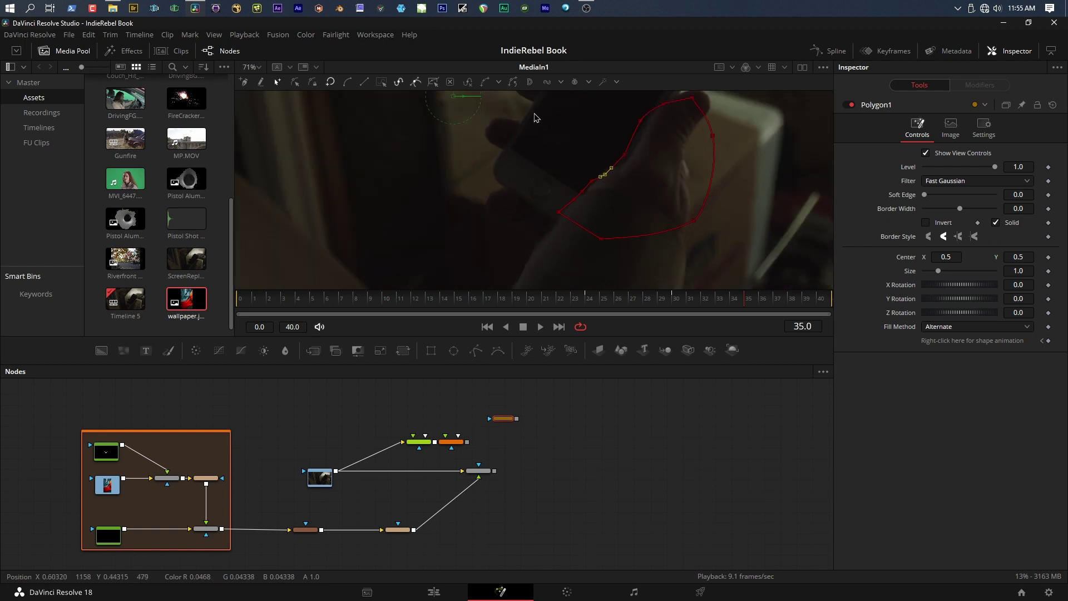
left_click_drag(527, 97, 763, 264)
scroll(618, 186, "up", 3)
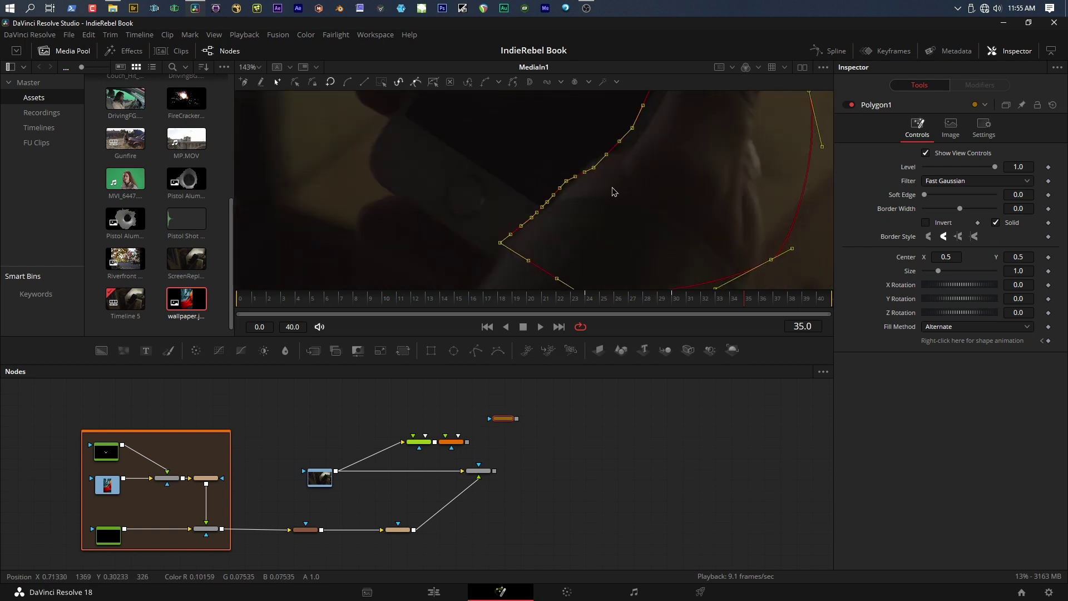
left_click_drag(500, 247, 526, 228)
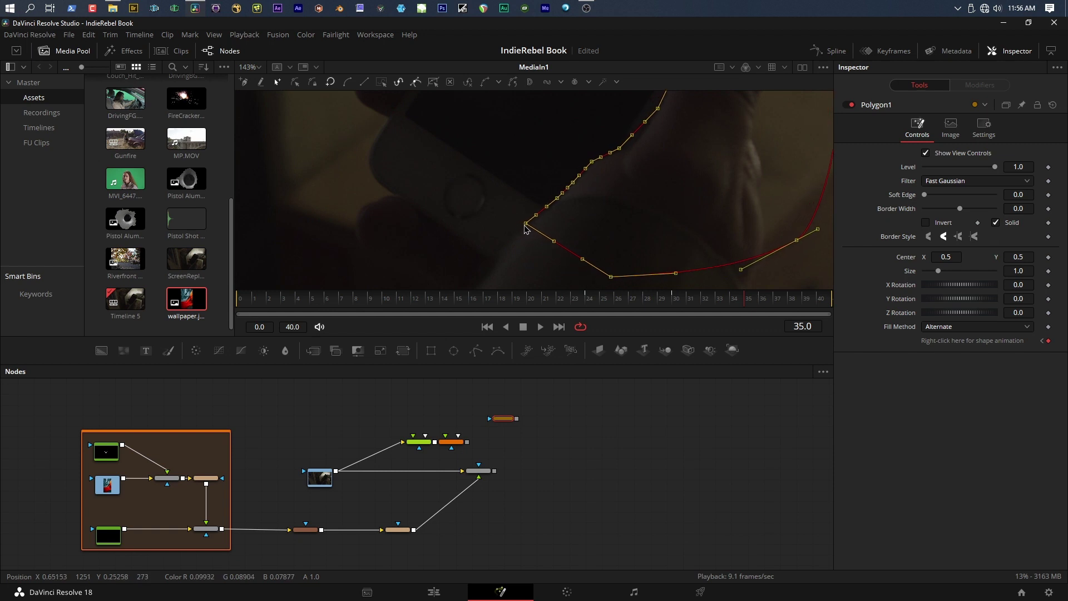
left_click(692, 179)
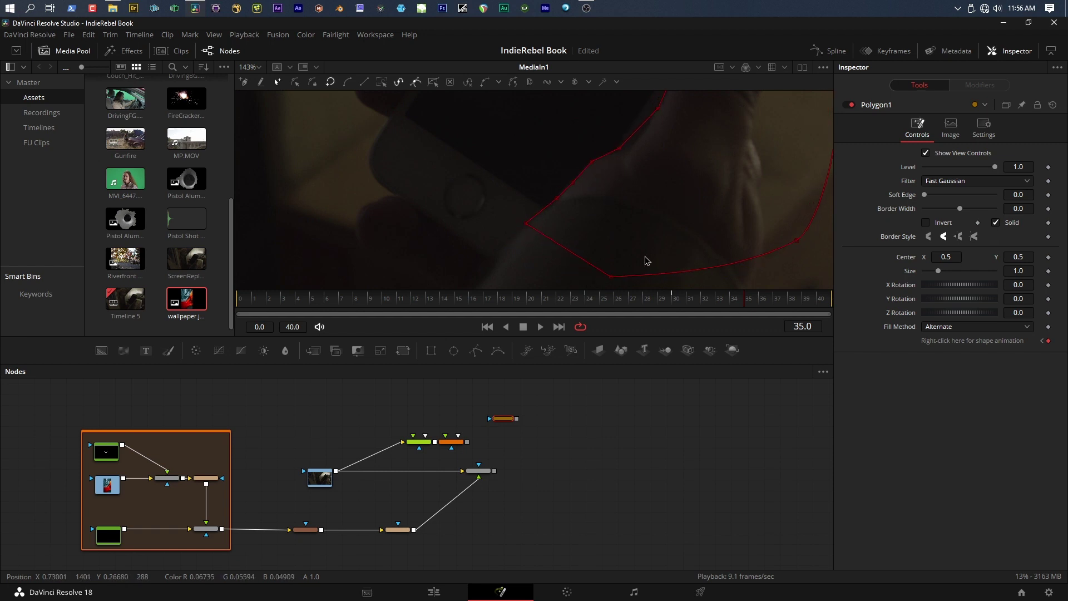
Nudge the mask's corner near the wrist at frame 32 and a palm-edge point at frame 27
left_click(716, 301)
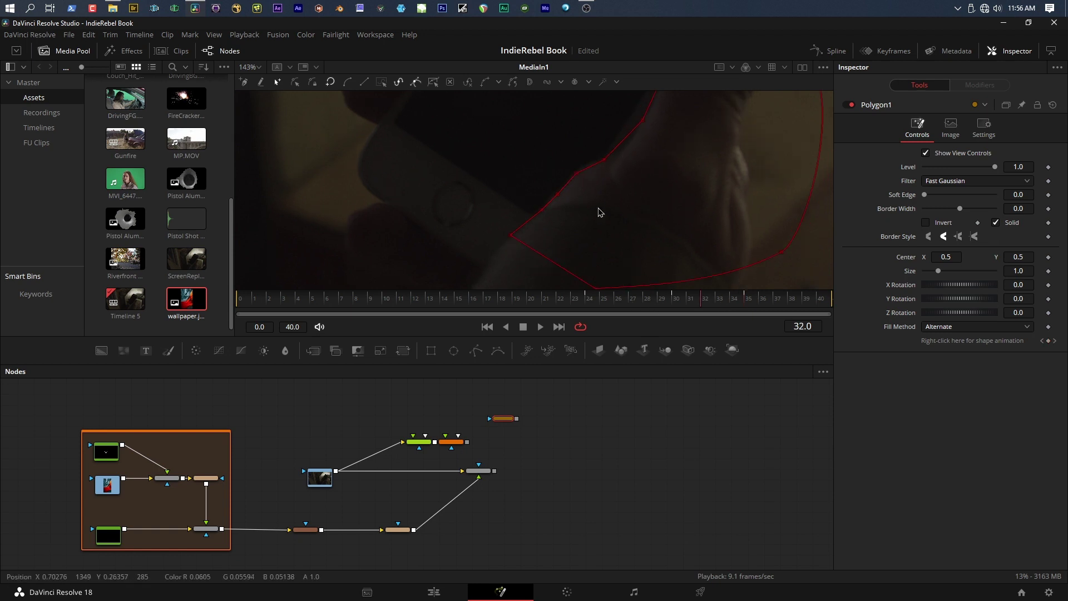
left_click(512, 236)
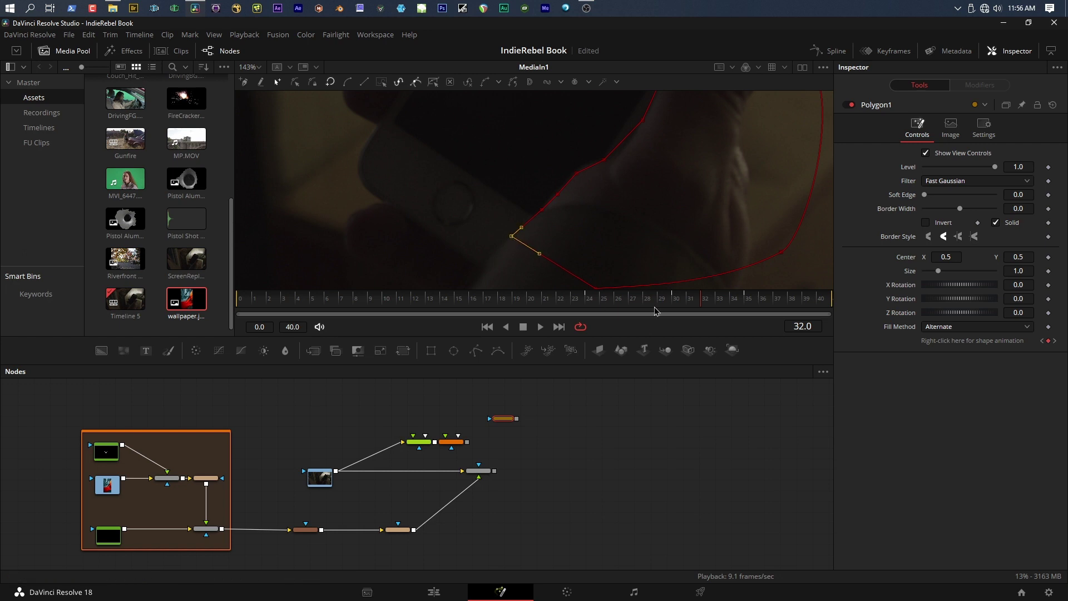
left_click(632, 303)
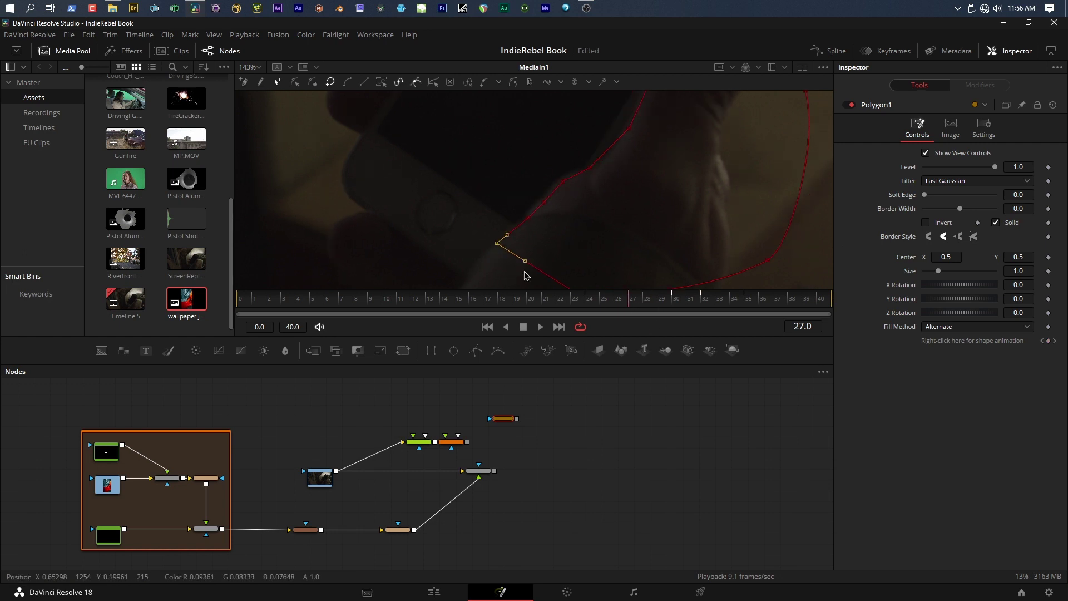
left_click(544, 204)
left_click_drag(545, 209, 590, 167)
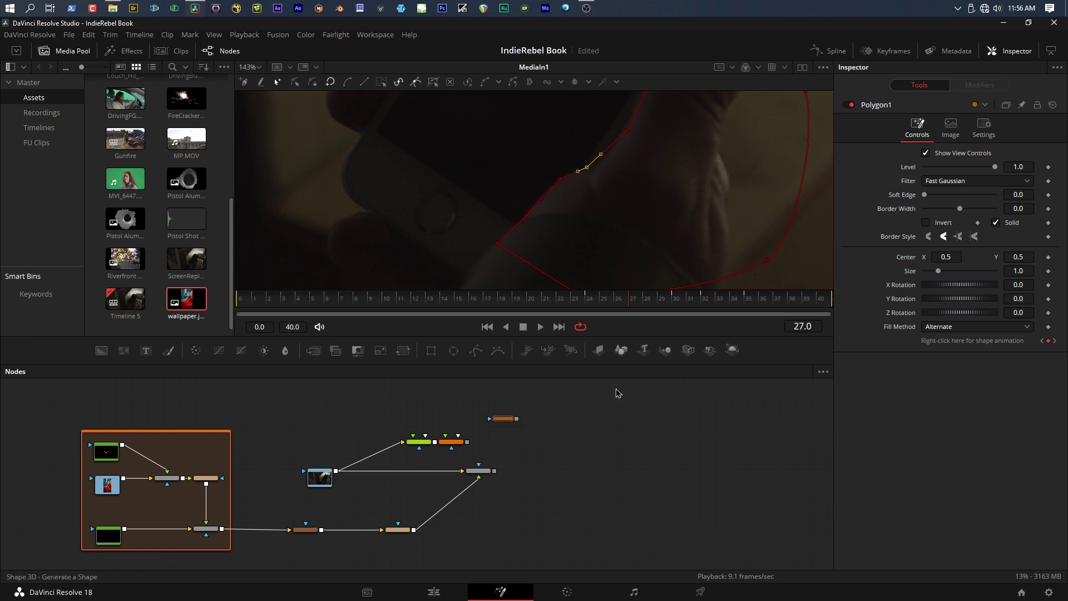
View the brighter ColorCorrector1 output and reselect the Polygon1 mask so its outline overlays that image
left_click(419, 442)
key("1")
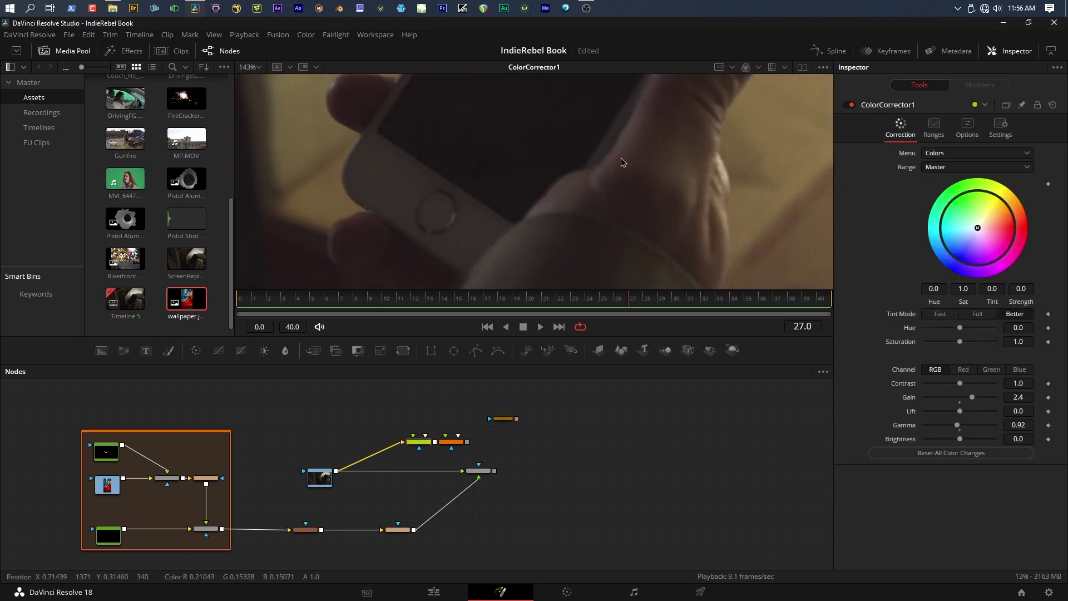
left_click(502, 420)
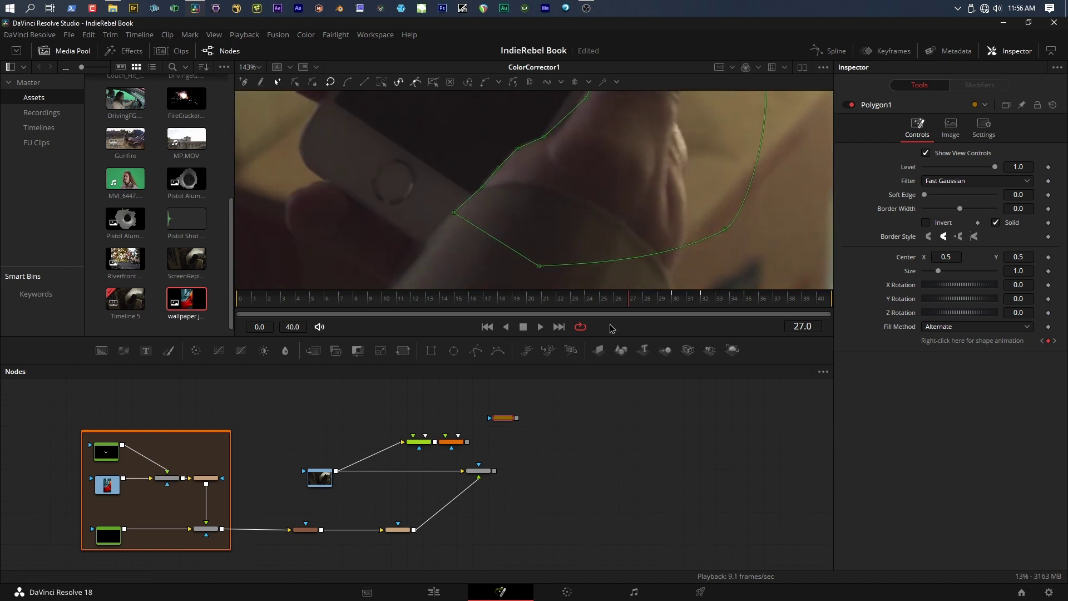
Nudge the mask points along the palm edge at frame 40, then check the fit at frame 37
left_click(823, 301)
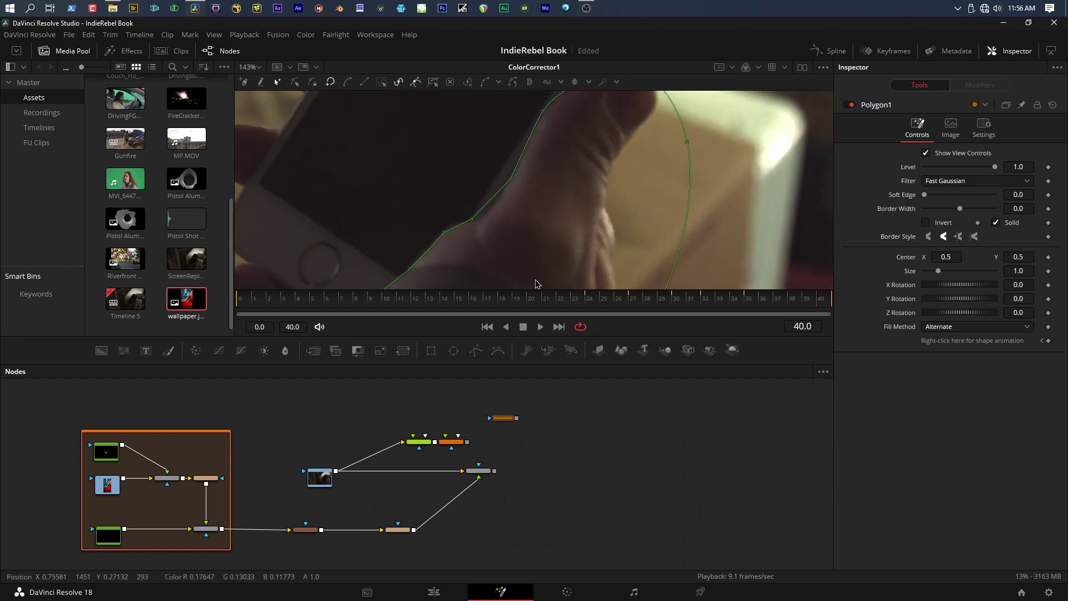
left_click(440, 239)
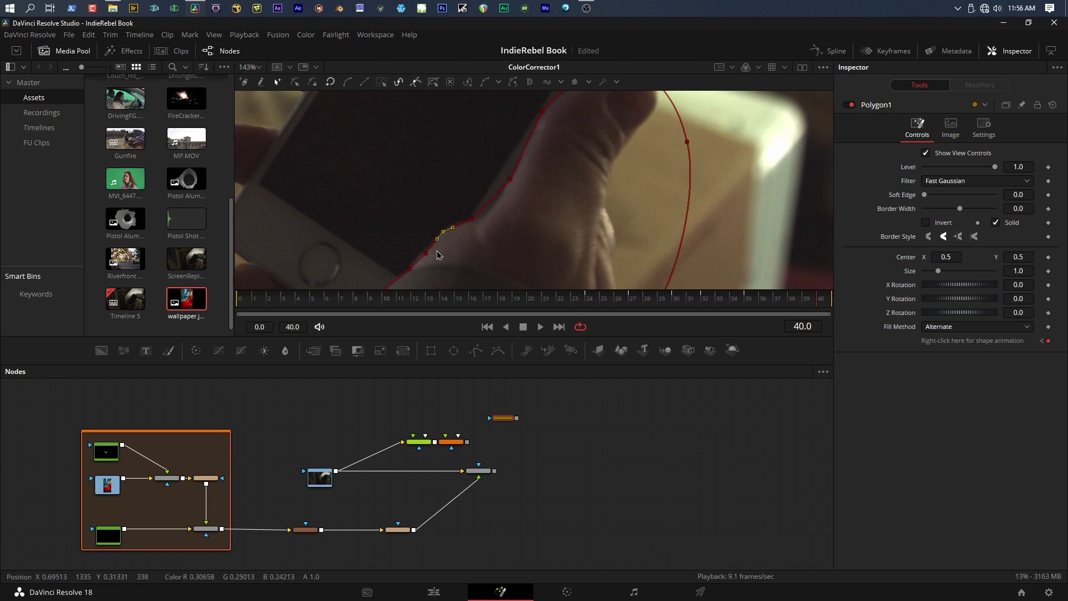
left_click_drag(438, 254, 472, 226)
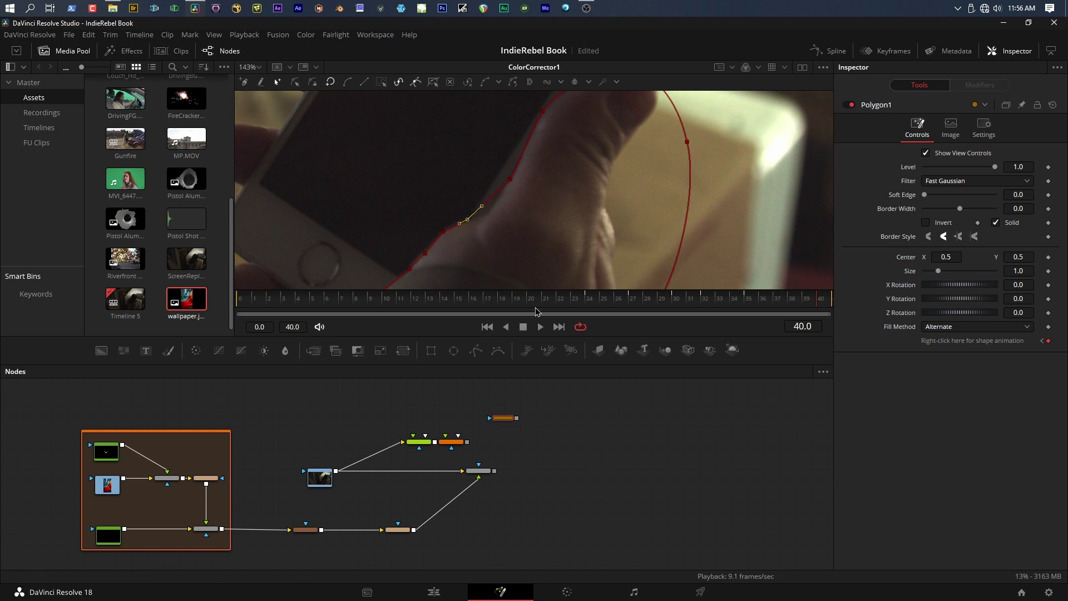
left_click_drag(562, 206, 606, 169)
scroll(607, 169, "down", 2)
left_click_drag(779, 300, 788, 301)
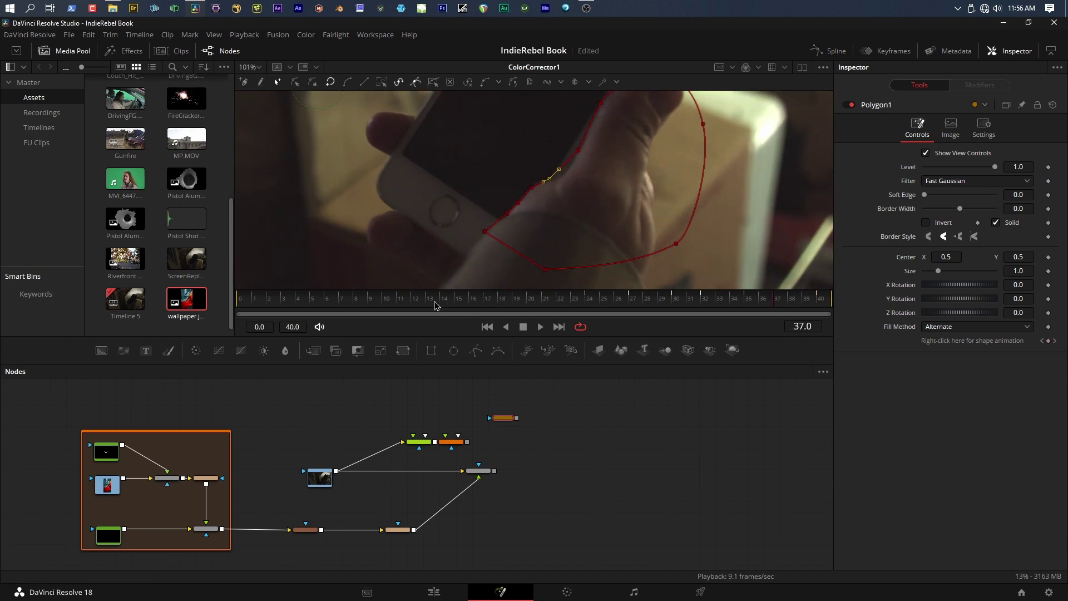
At frame 20, select all the Polygon1 mask points and shift the shape right to line up with the hand
left_click(592, 301)
left_click_drag(592, 301, 532, 306)
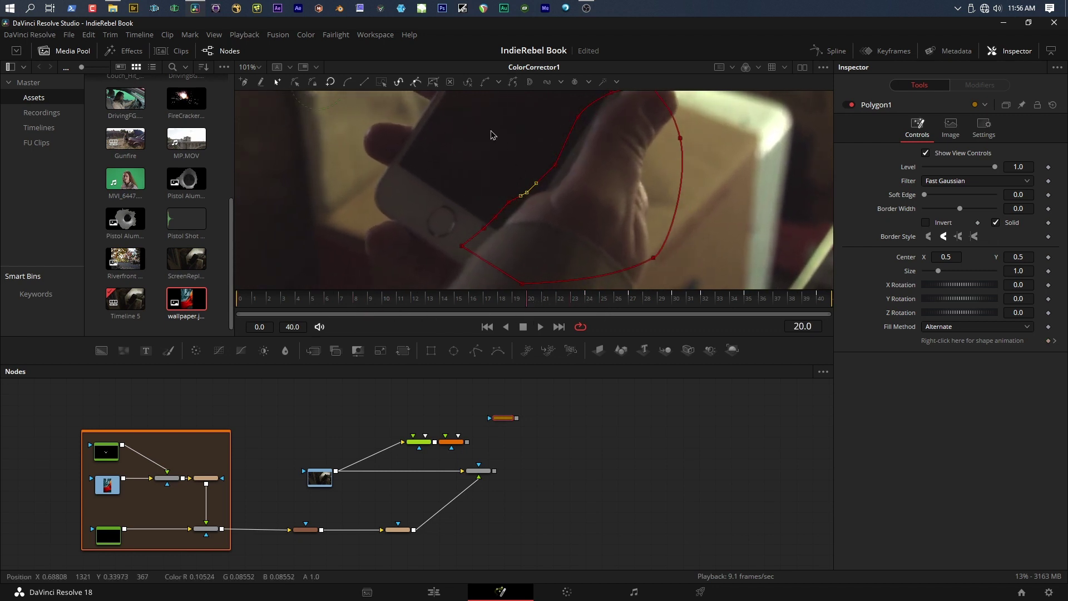
scroll(508, 174, "down", 1)
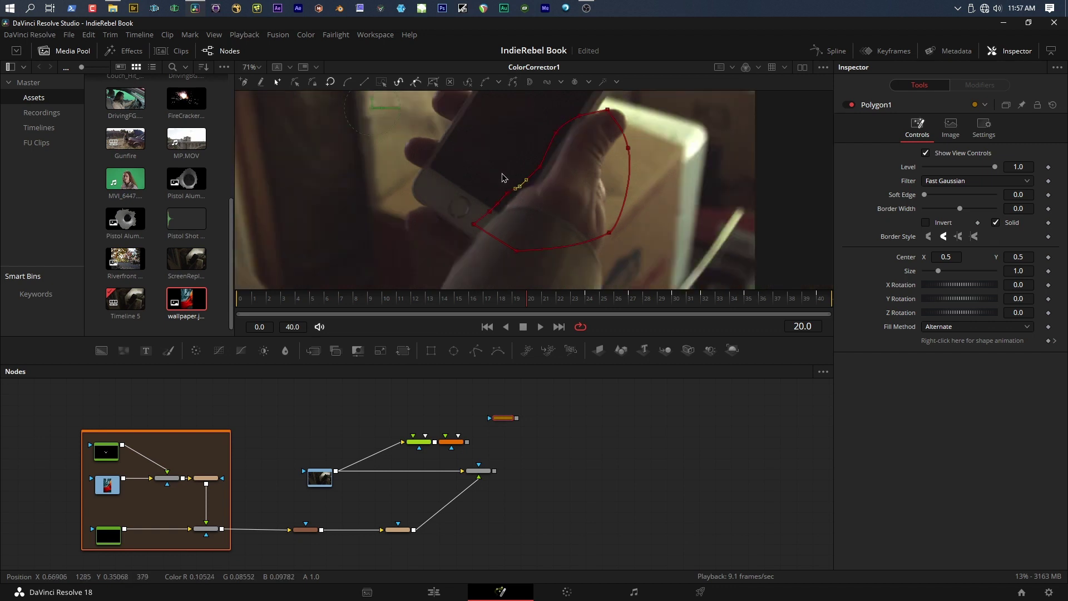
left_click_drag(447, 97, 695, 287)
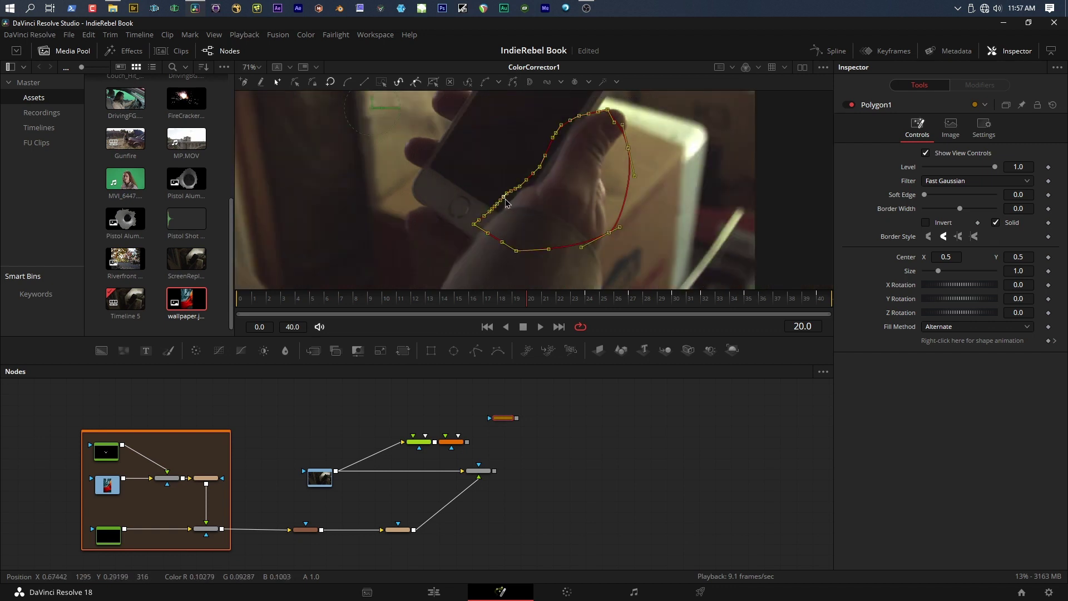
left_click_drag(474, 229, 487, 227)
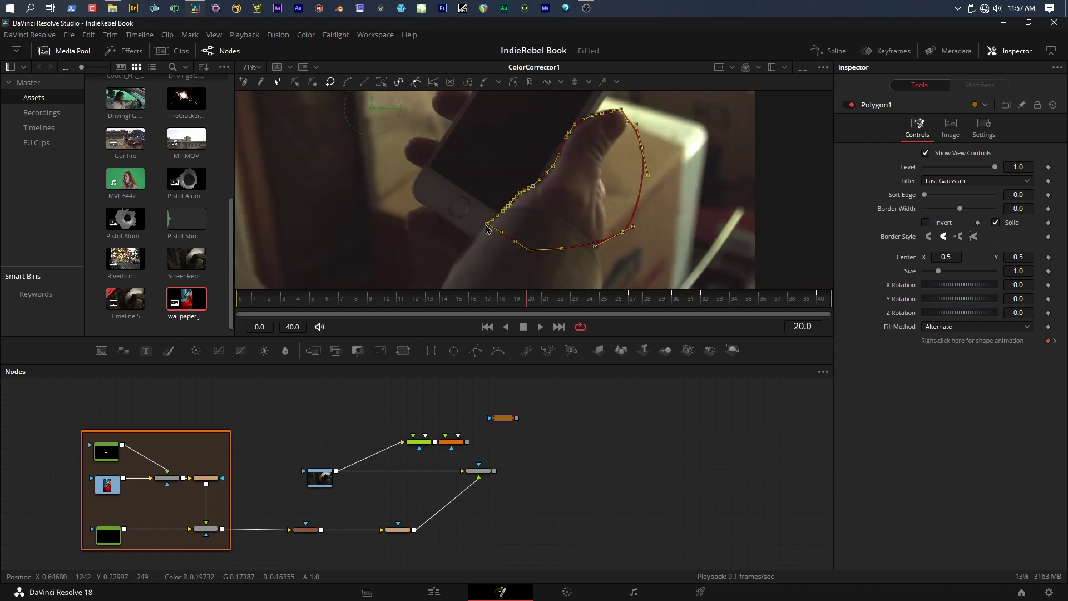
At frame 15, select the whole mask and shift it slightly left and up to match the hand
left_click(453, 302)
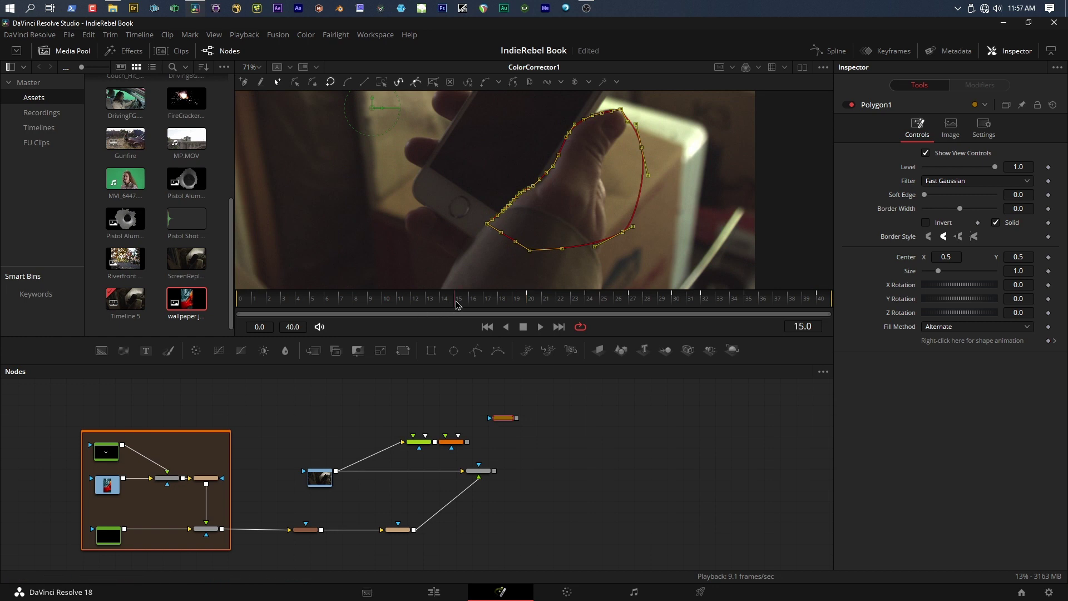
left_click(484, 225)
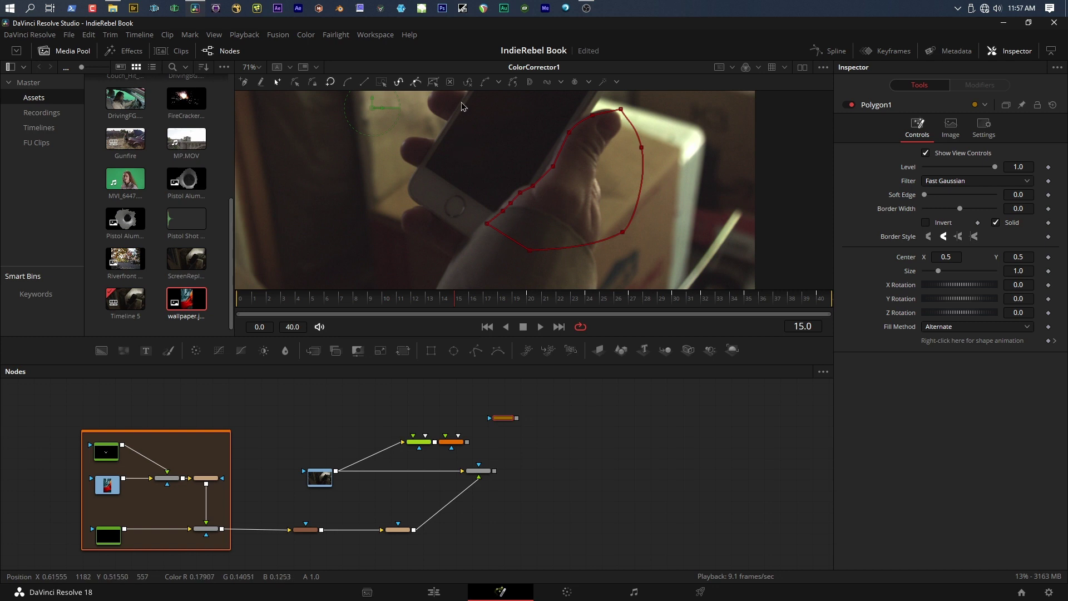
left_click(485, 226)
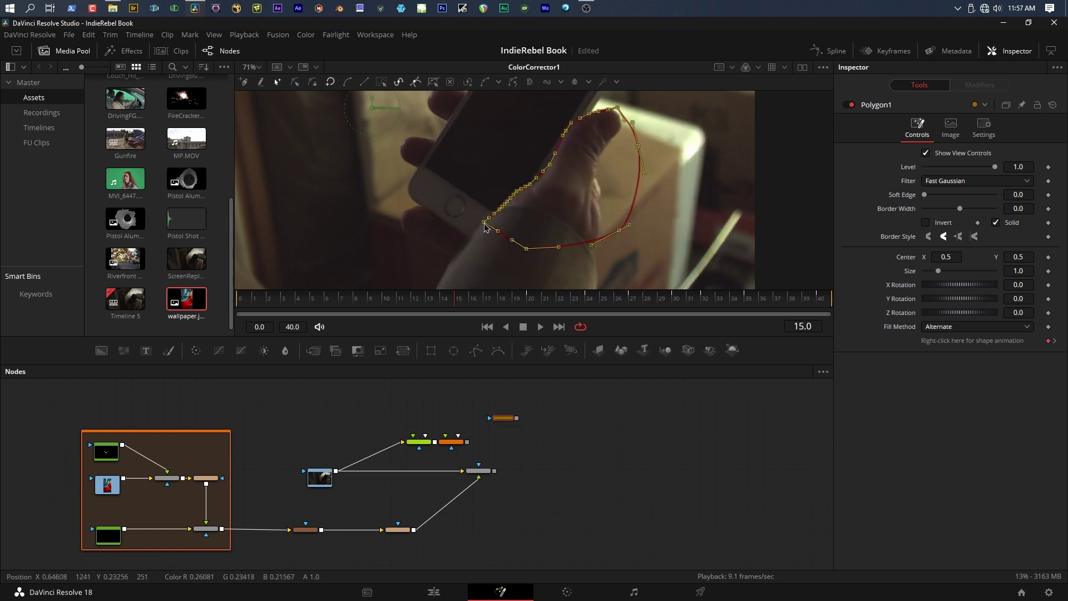
At frame 10, move the whole mask down and left so it follows the hand, then deselect its points
left_click(381, 304)
left_click(386, 304)
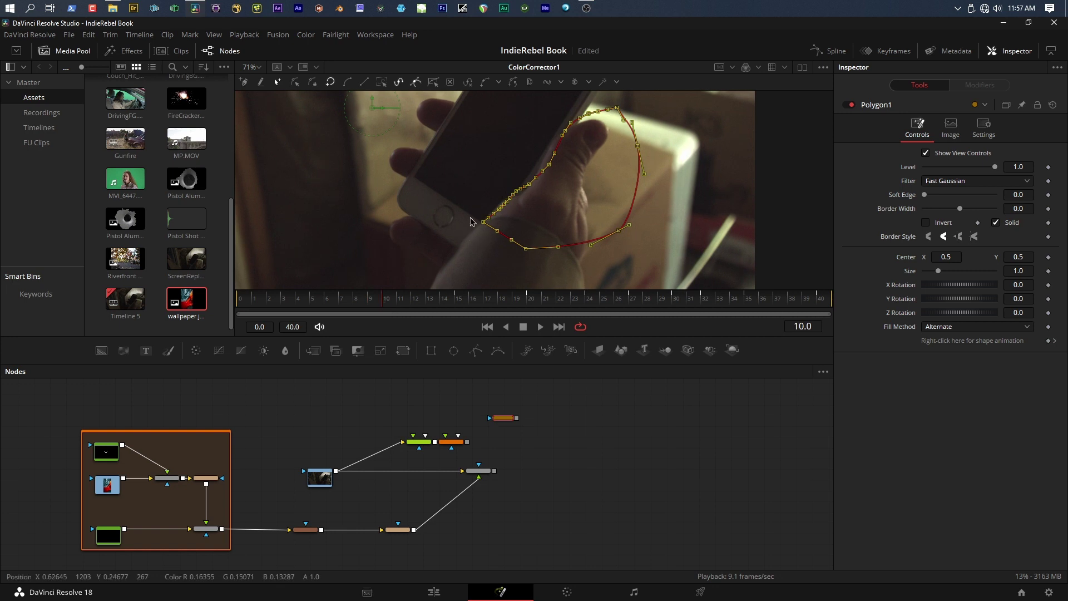
key("Left")
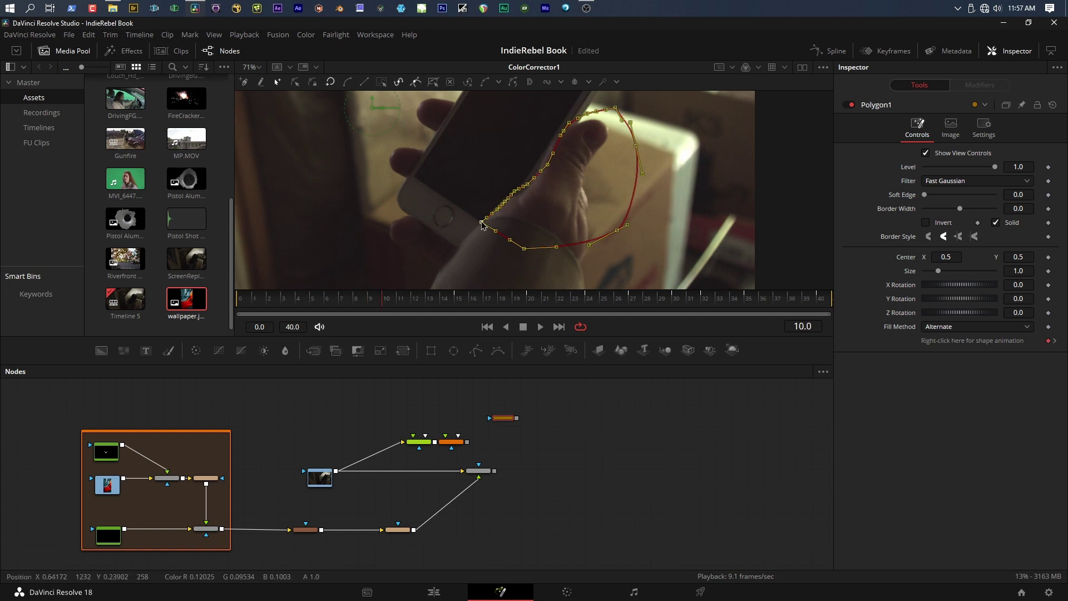
left_click_drag(483, 223, 477, 233)
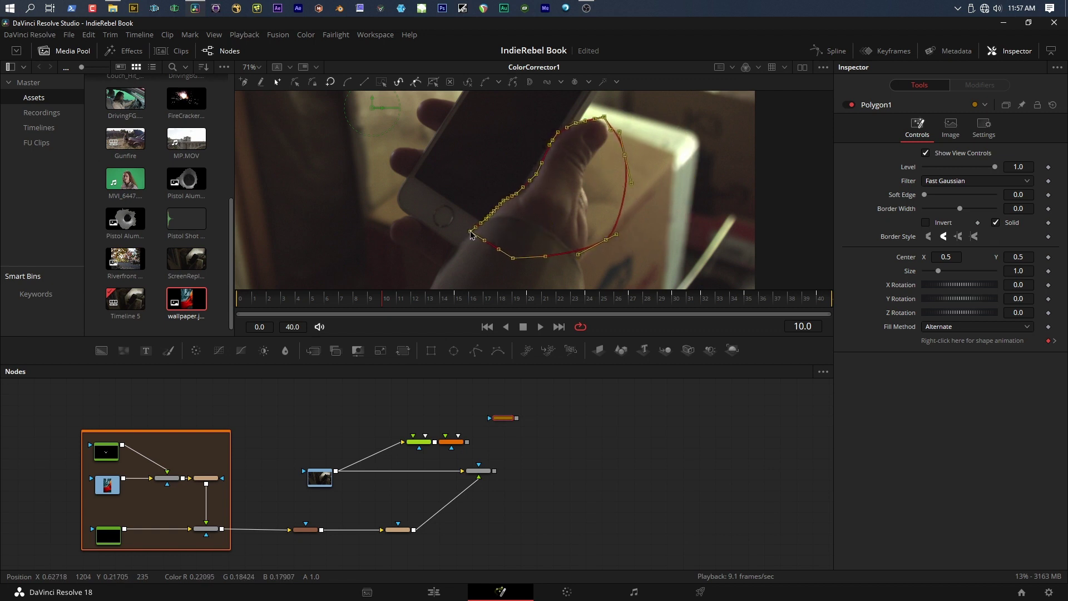
left_click(432, 164)
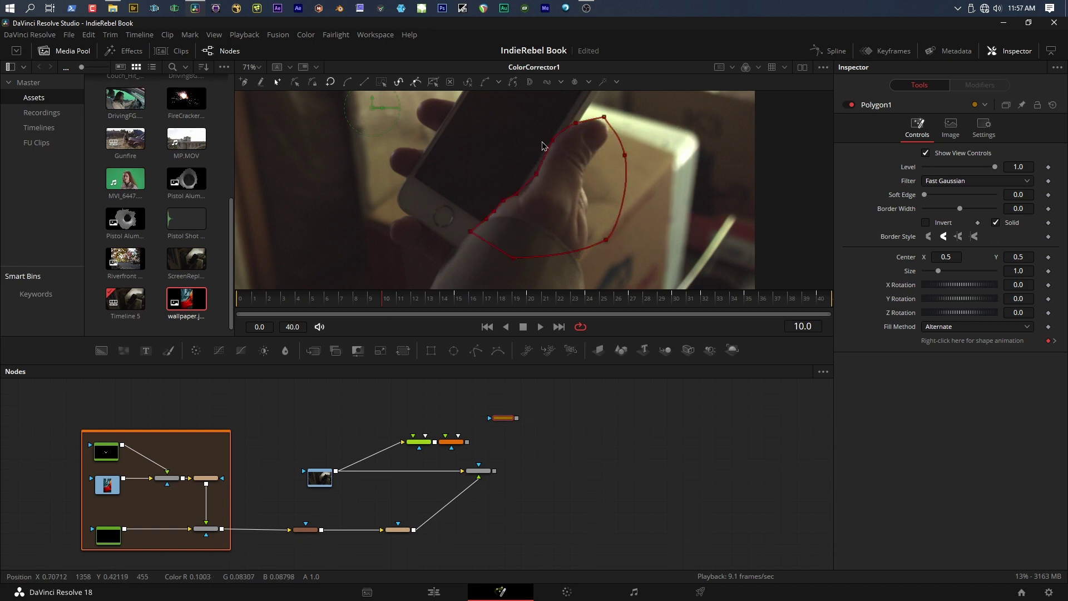
Refine individual mask points along the thumb and palm edge at frame 10
scroll(545, 144, "up", 2)
left_click(565, 142)
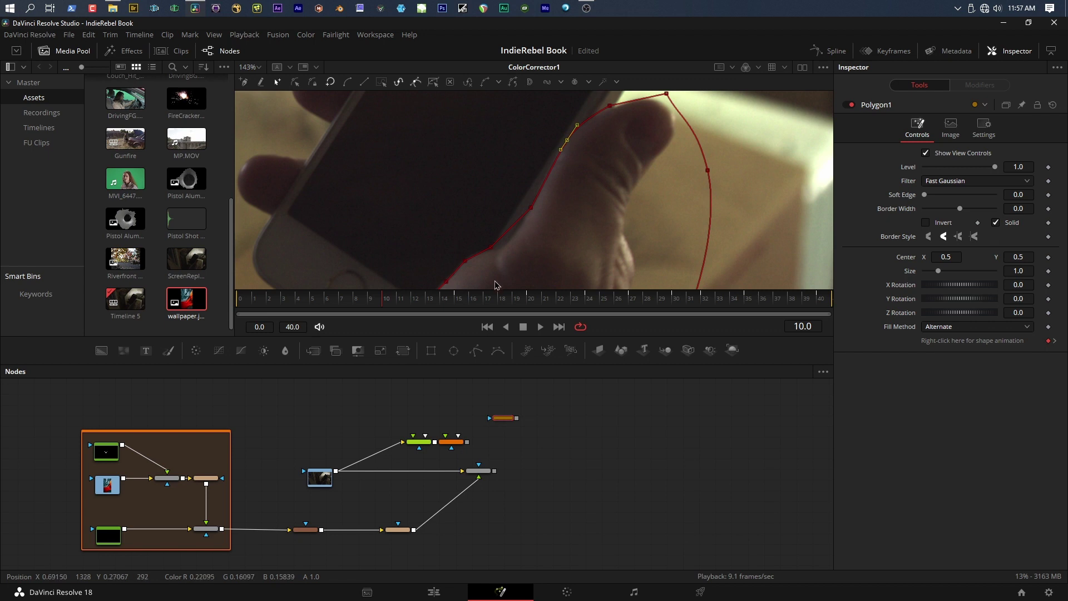
left_click_drag(536, 279, 562, 171)
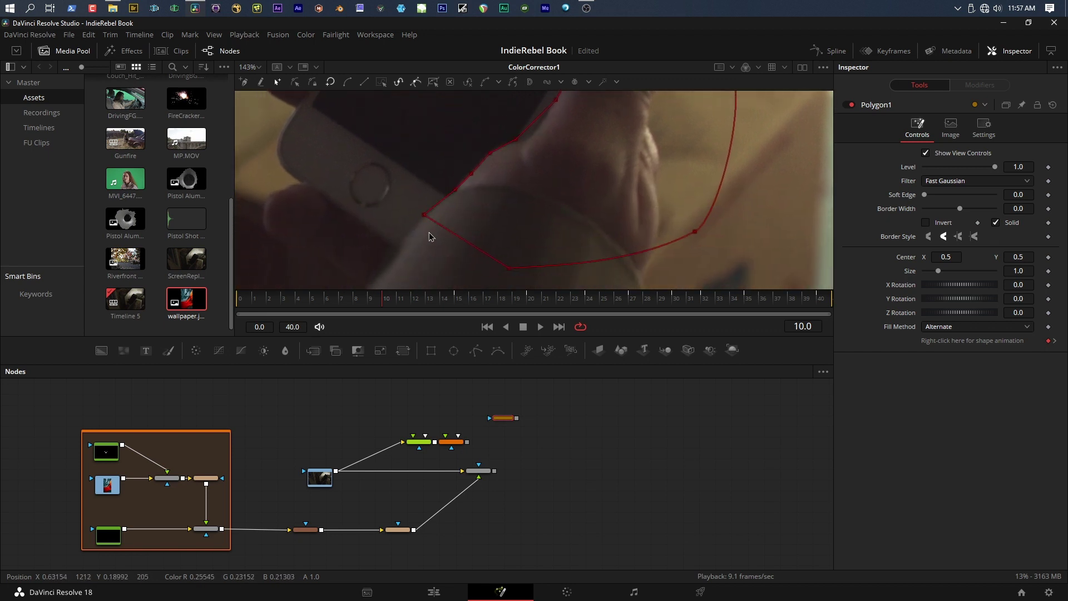
left_click(516, 141)
At frame 12, nudge the mask points along the palm edge to follow the boundary between hand and phone
left_click(419, 307)
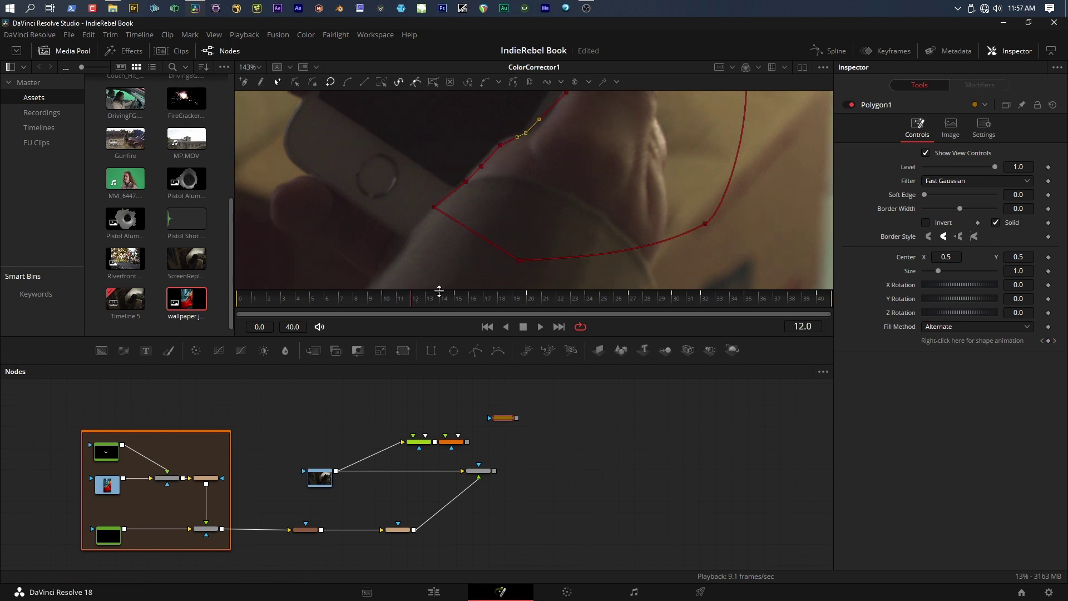
scroll(505, 227, "down", 5)
scroll(483, 226, "up", 7)
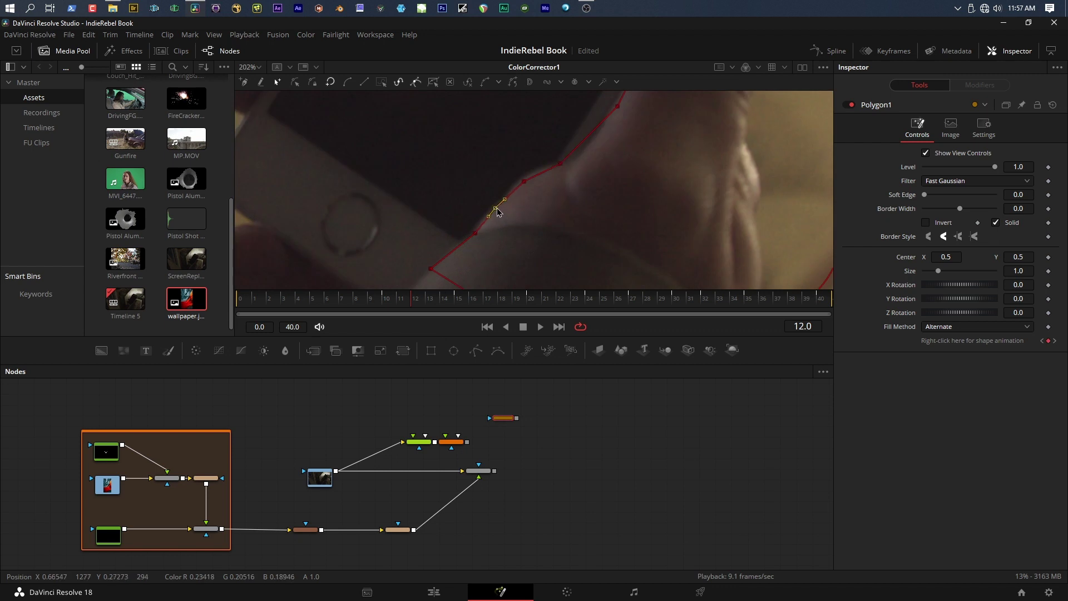
left_click(525, 177)
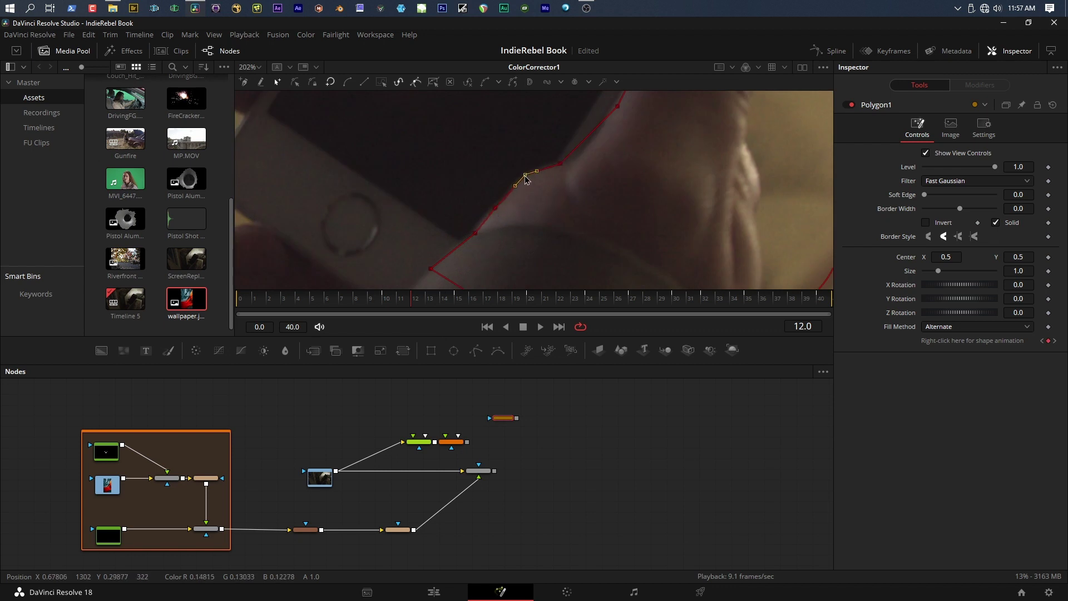
left_click(561, 164)
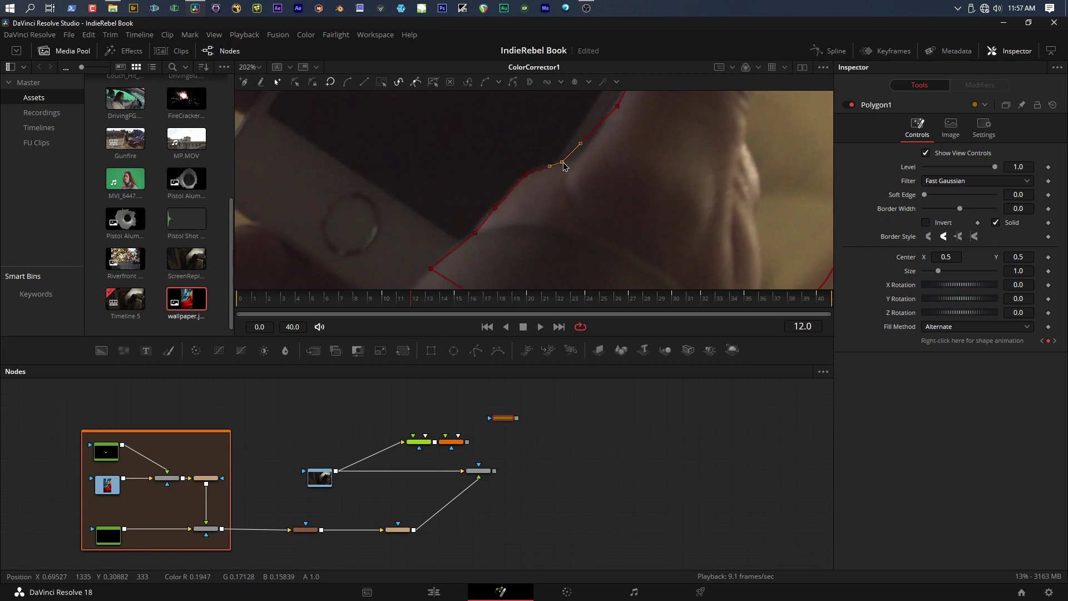
left_click(476, 235)
At frame 5, adjust the palm-edge mask points down to the corner near the wrist
left_click(313, 299)
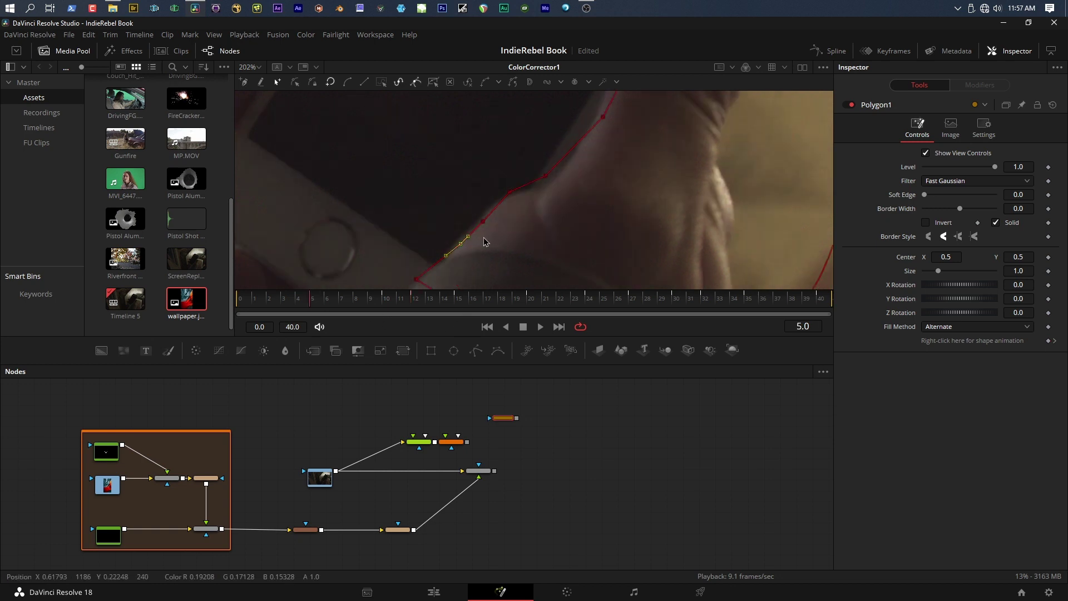
mouse_move(506, 200)
left_mouse_down()
mouse_move(499, 209)
mouse_move(556, 182)
mouse_move(487, 207)
mouse_move(507, 201)
left_mouse_up()
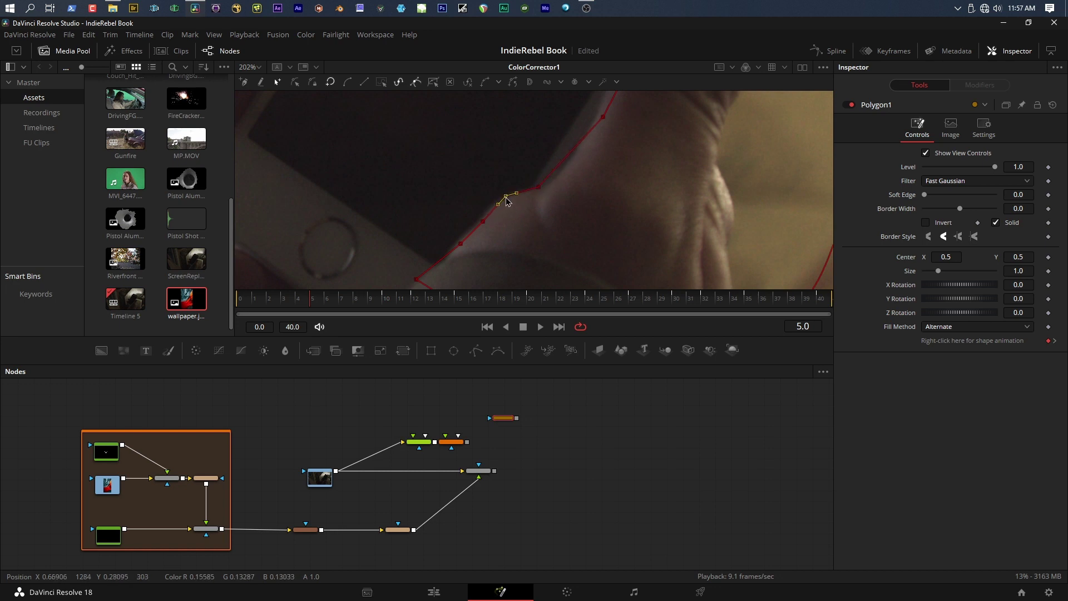
left_click(484, 220)
left_click(461, 244)
scroll(659, 192, "down", 5)
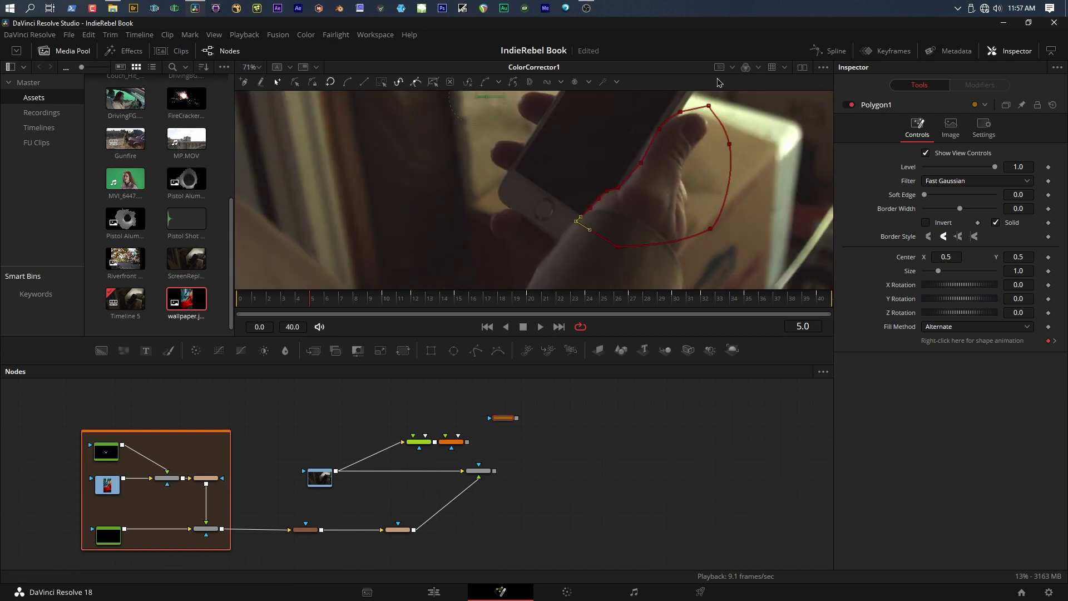
At frame 0, shift the palm-edge mask points right and pull the thumb-side point in toward the thumb
left_click(346, 305)
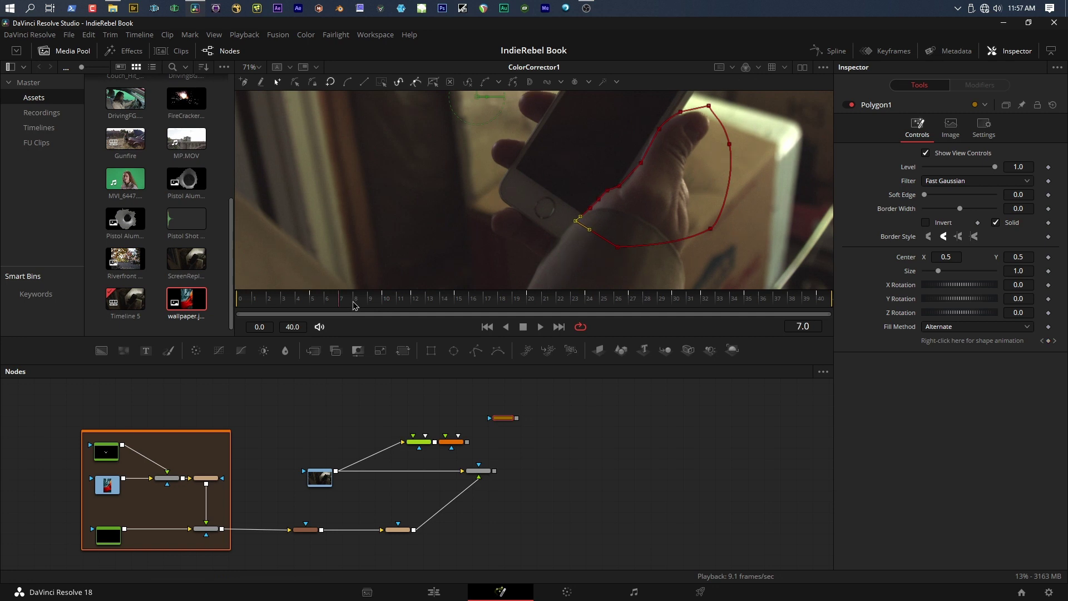
scroll(607, 167, "up", 2)
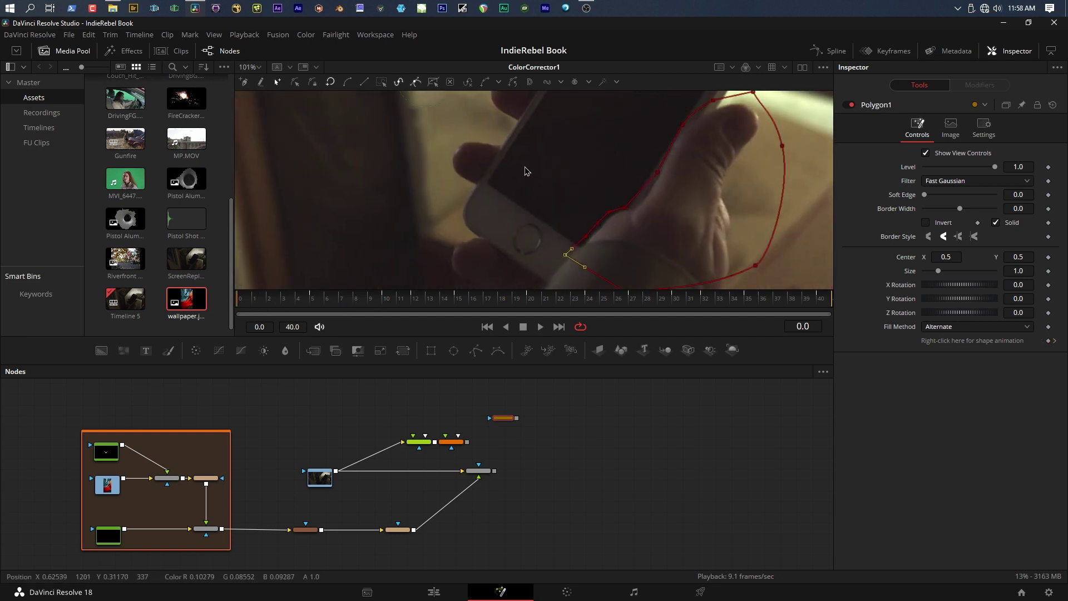
left_click_drag(523, 157, 667, 291)
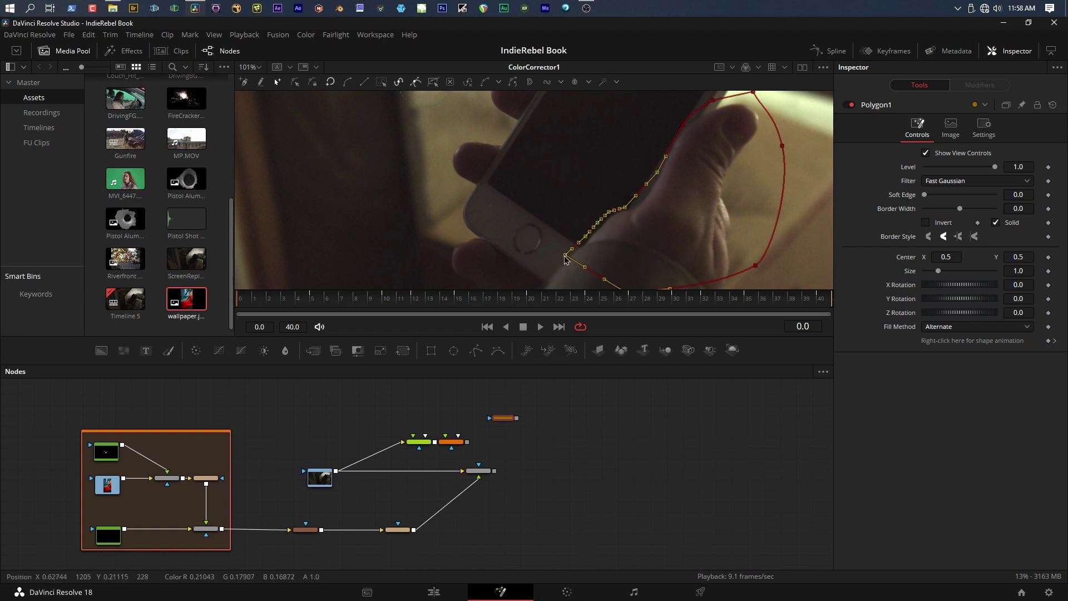
key("Delete")
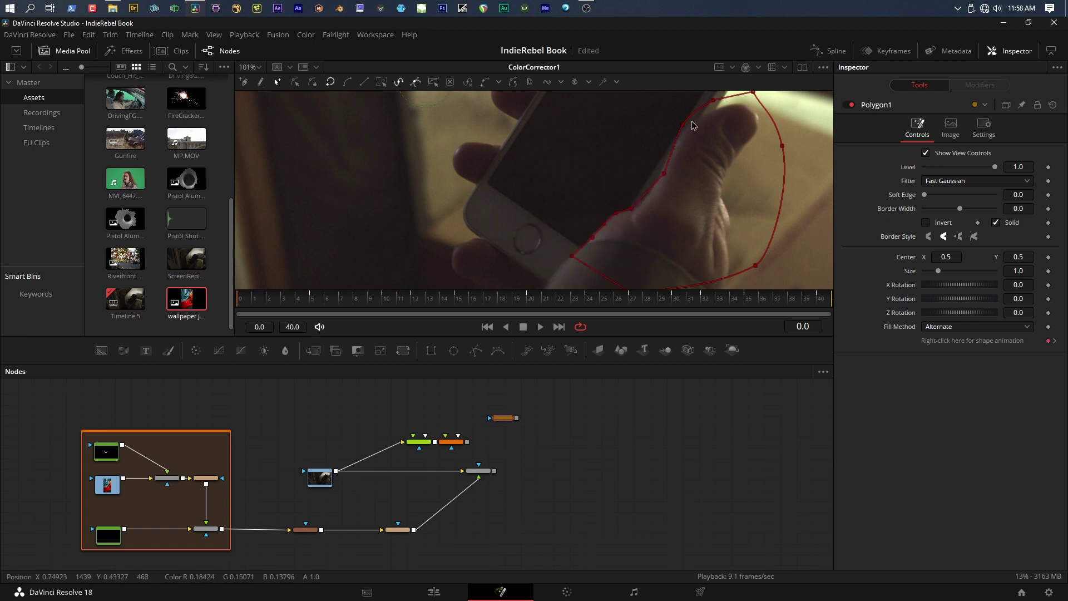
left_click_drag(684, 126, 703, 125)
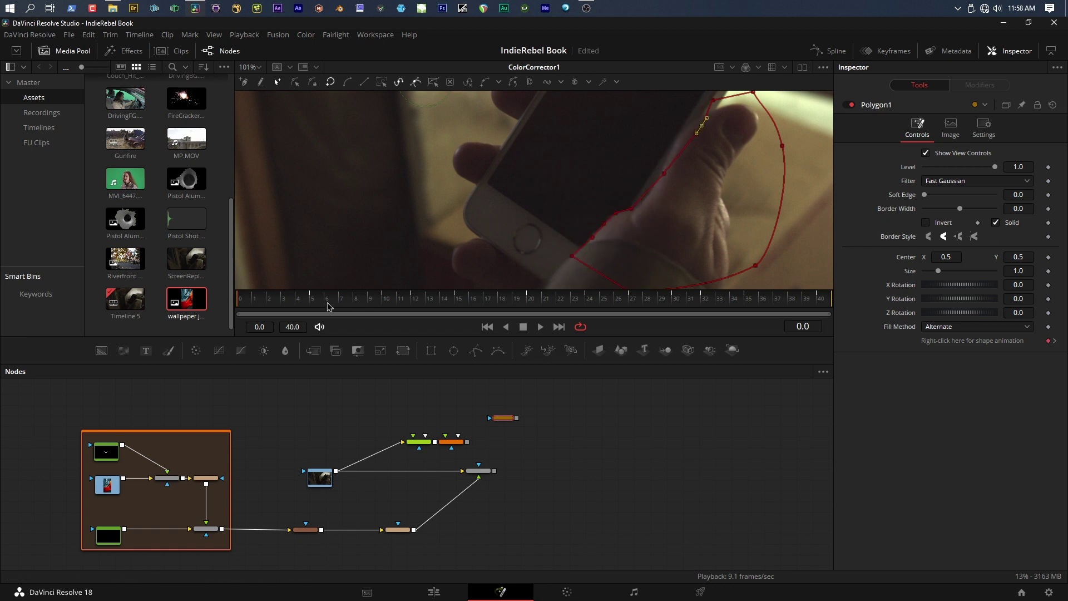
Nudge the palm-edge mask points at frame 22, then check the fit at frames 28 and 7
left_click(274, 302)
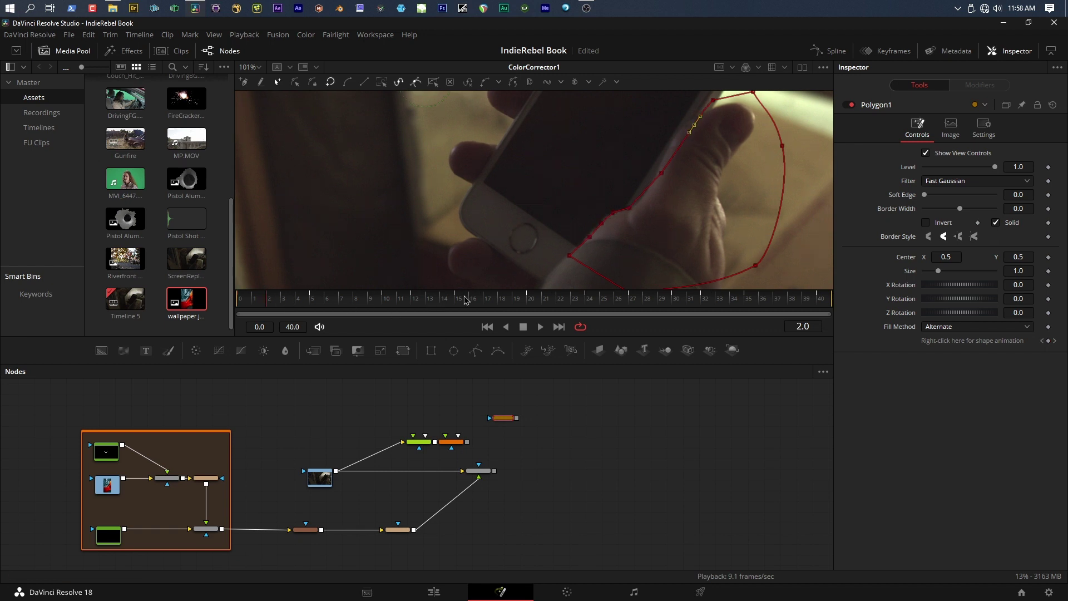
left_click(493, 303)
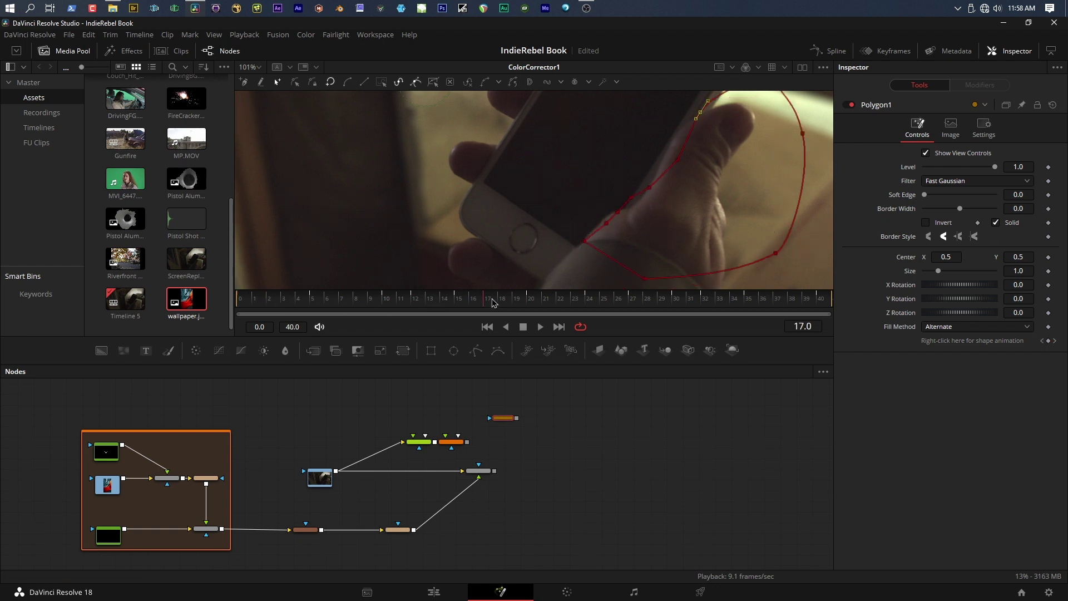
left_click(571, 301)
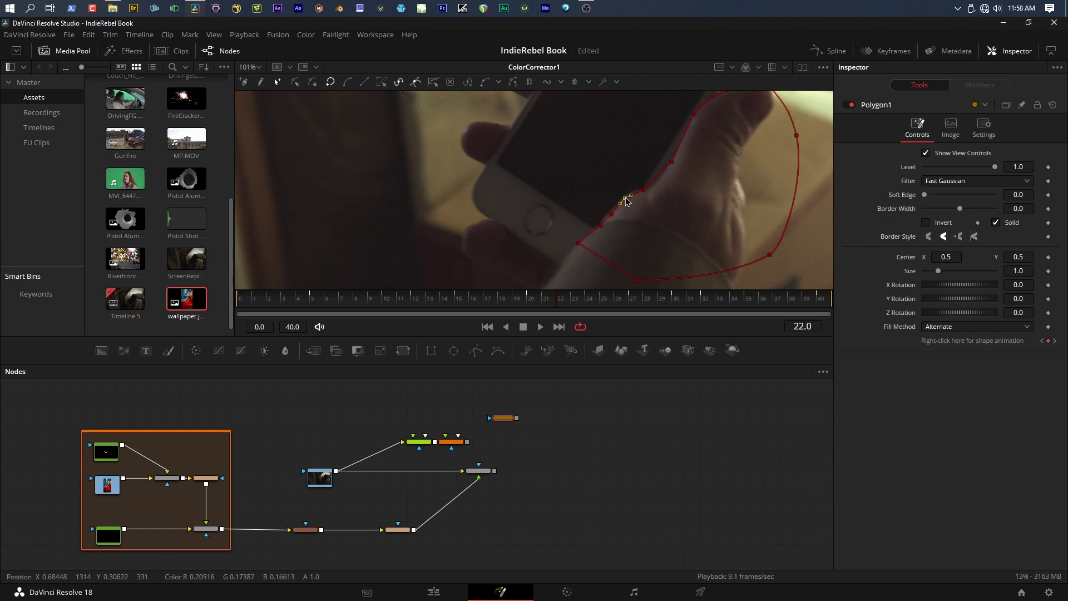
left_click_drag(628, 202, 612, 217)
left_click(658, 302)
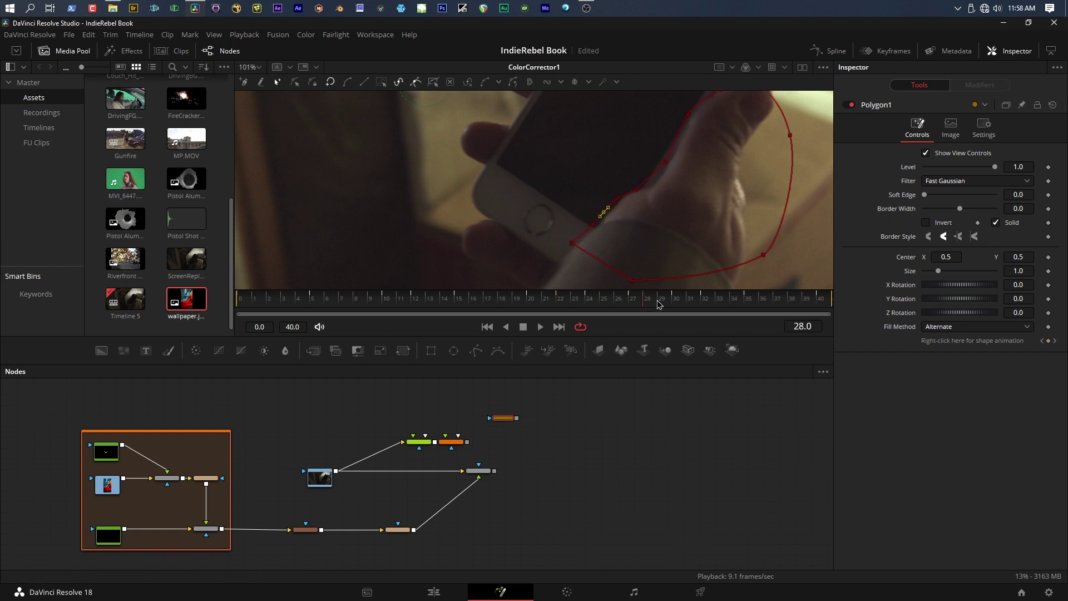
left_click(345, 300)
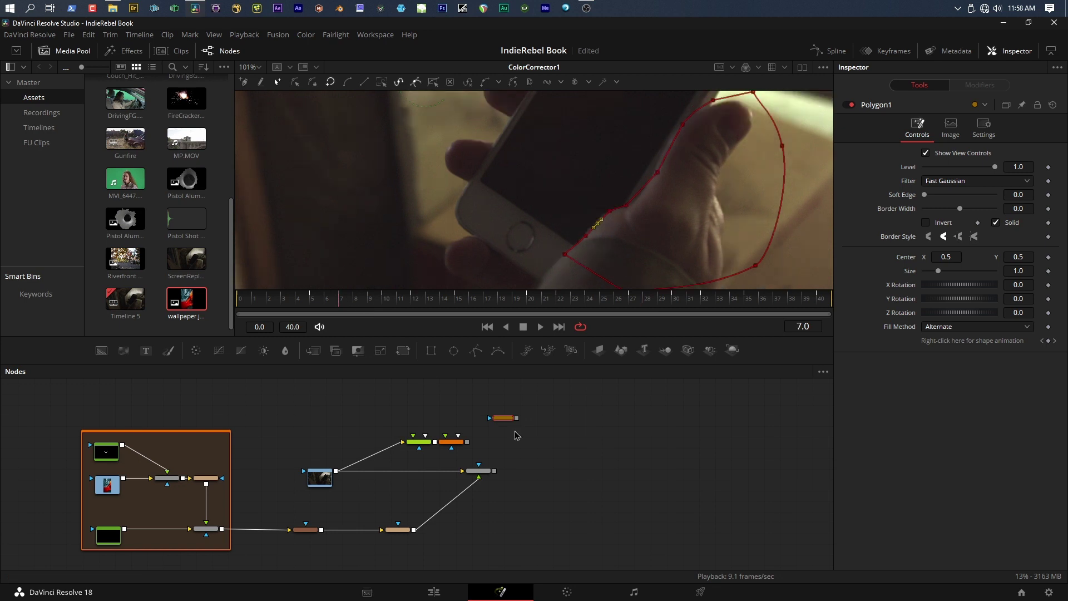
Move the ColorCorrector1 and planar tracker nodes together up and left, clearing space above Merge2
scroll(519, 471, "up", 5)
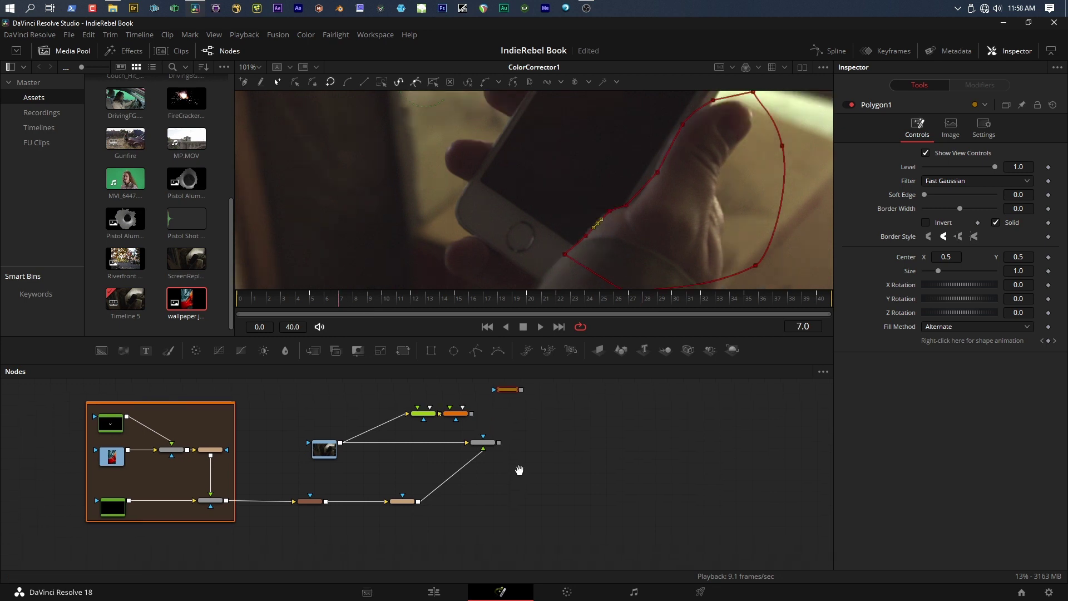
left_click_drag(513, 430, 486, 552)
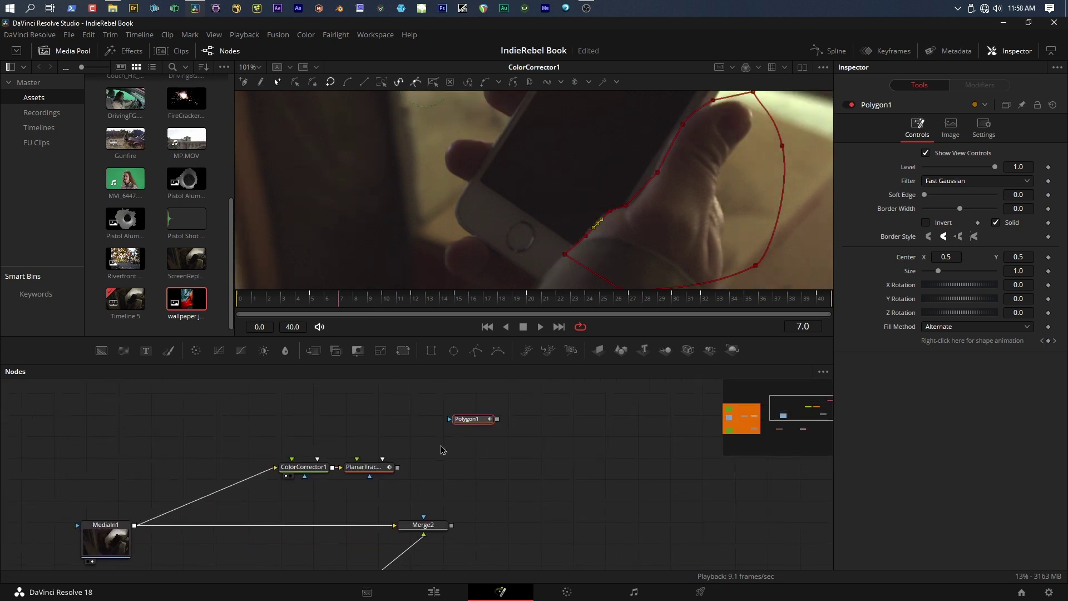
left_click_drag(256, 436, 429, 515)
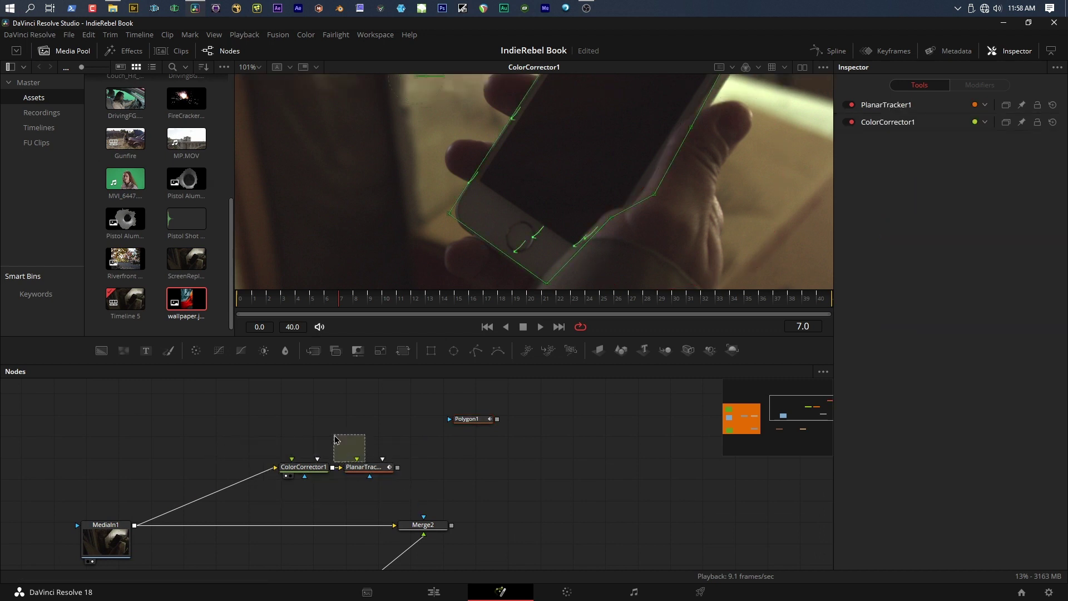
left_click_drag(364, 467, 303, 397)
Place the Polygon1 node just above Merge2 and show the Merge2 output in the viewer
left_click_drag(468, 419, 401, 461)
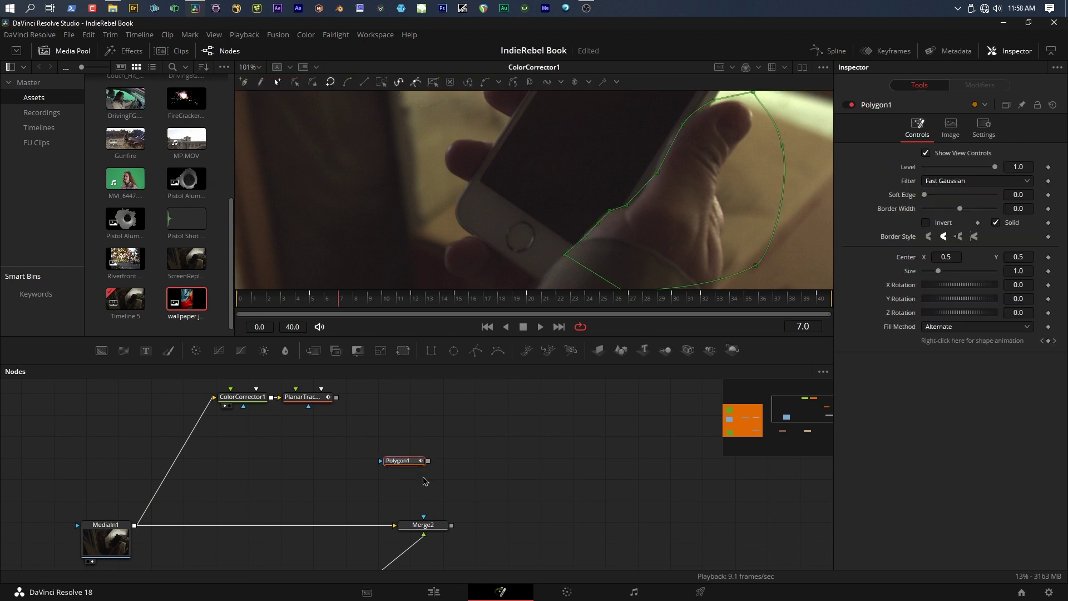
left_click(432, 527)
key("1")
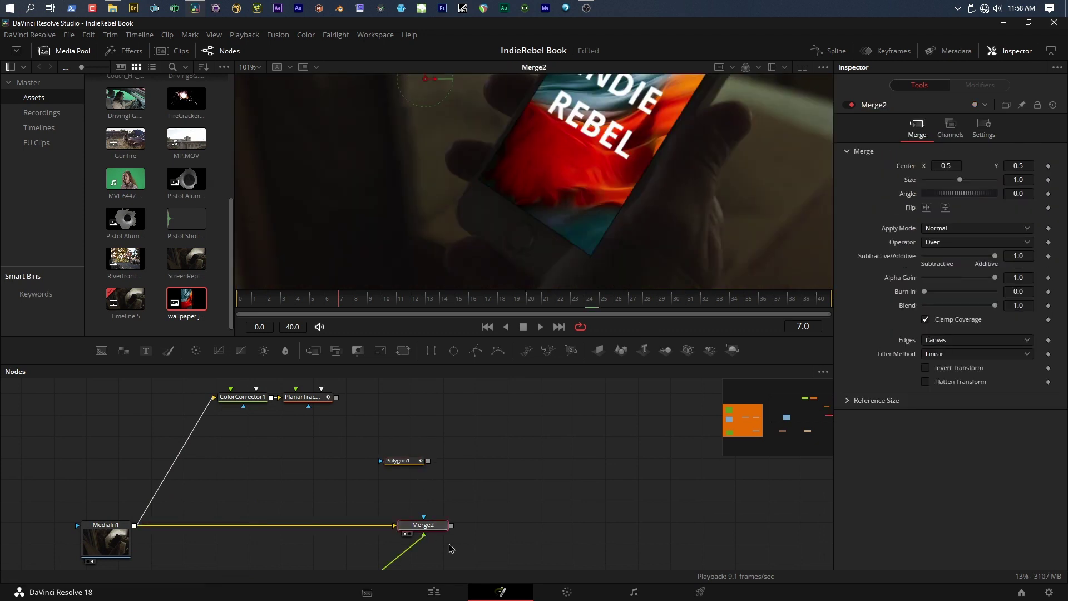
Connect Polygon1 to Merge2's mask input, line it up above Merge2, and invert the mask so the wallpaper is cut behind the hand
left_click_drag(428, 461, 424, 516)
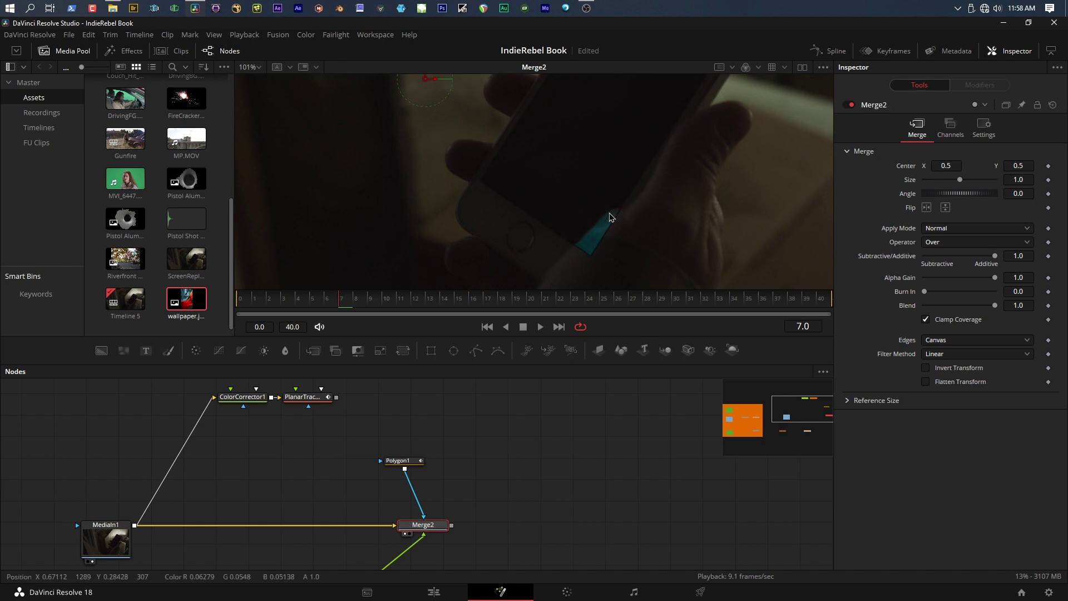
left_click_drag(404, 467, 424, 468)
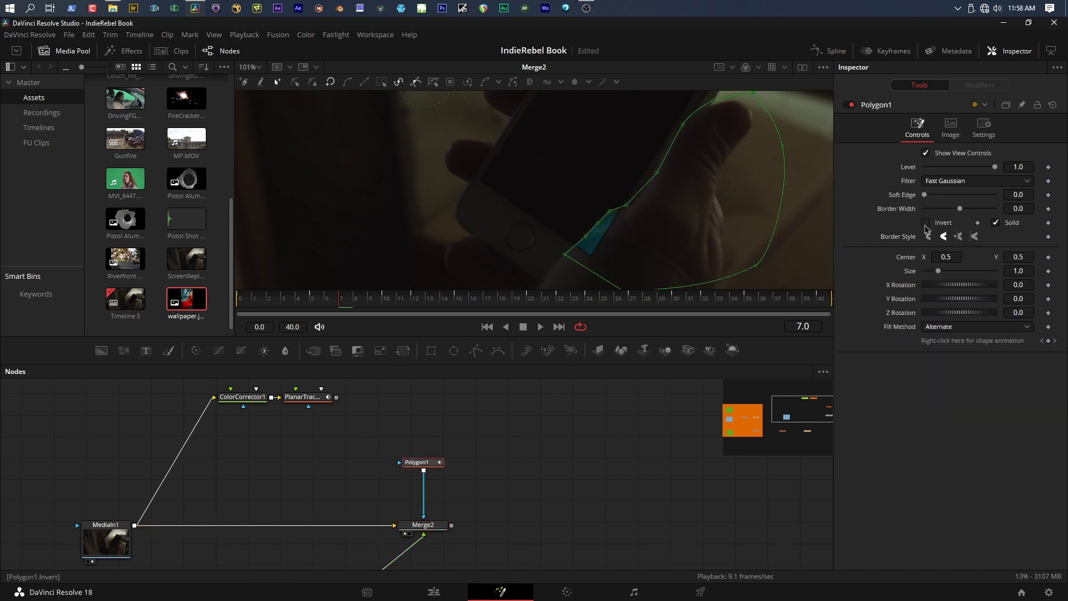
left_click(926, 224)
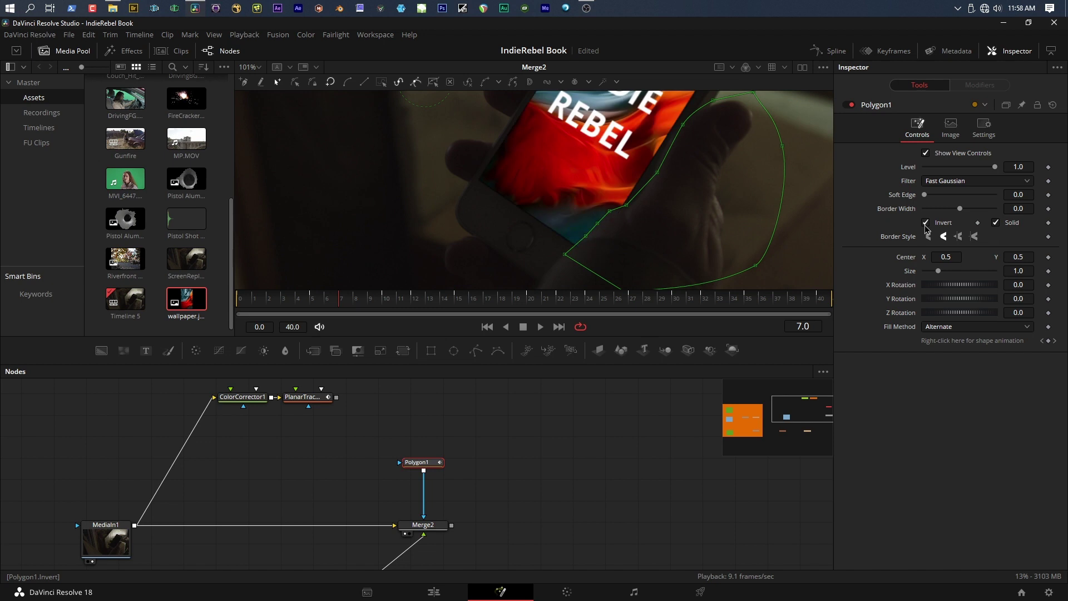
left_click(432, 529)
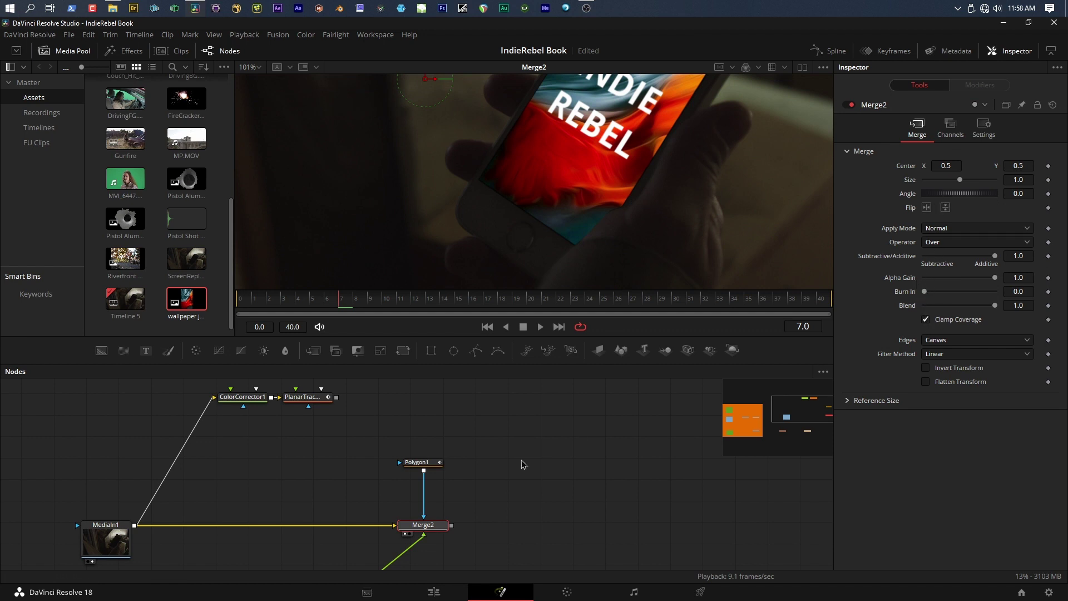
Soften the Polygon1 mask to a Soft Edge of 0.0063, checking the hand edge with Merge2 selected
left_click(423, 463)
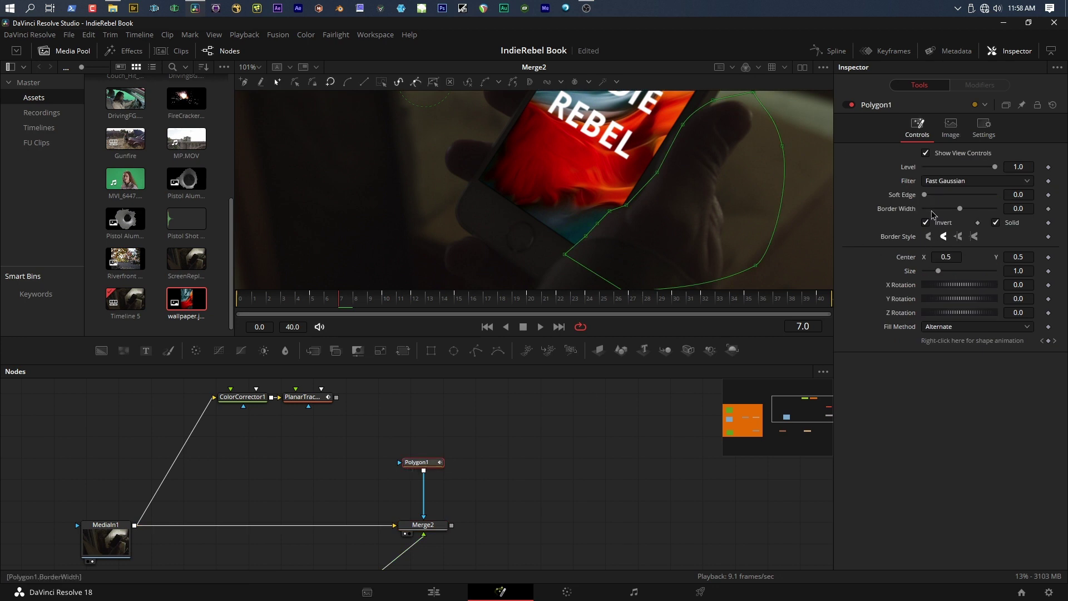
left_click_drag(925, 196, 930, 196)
left_click(430, 526)
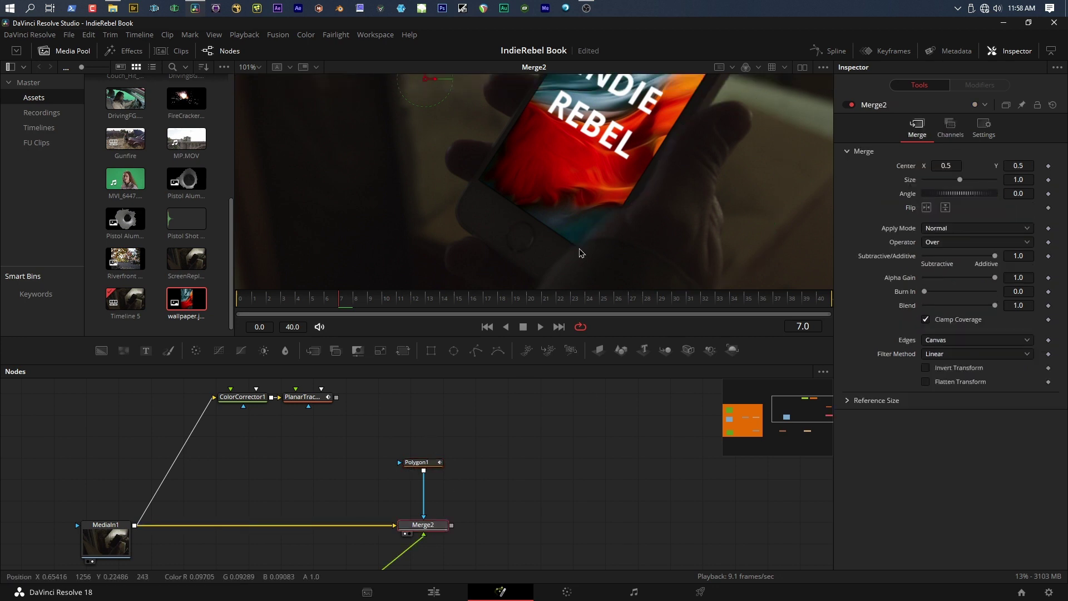
left_click(422, 462)
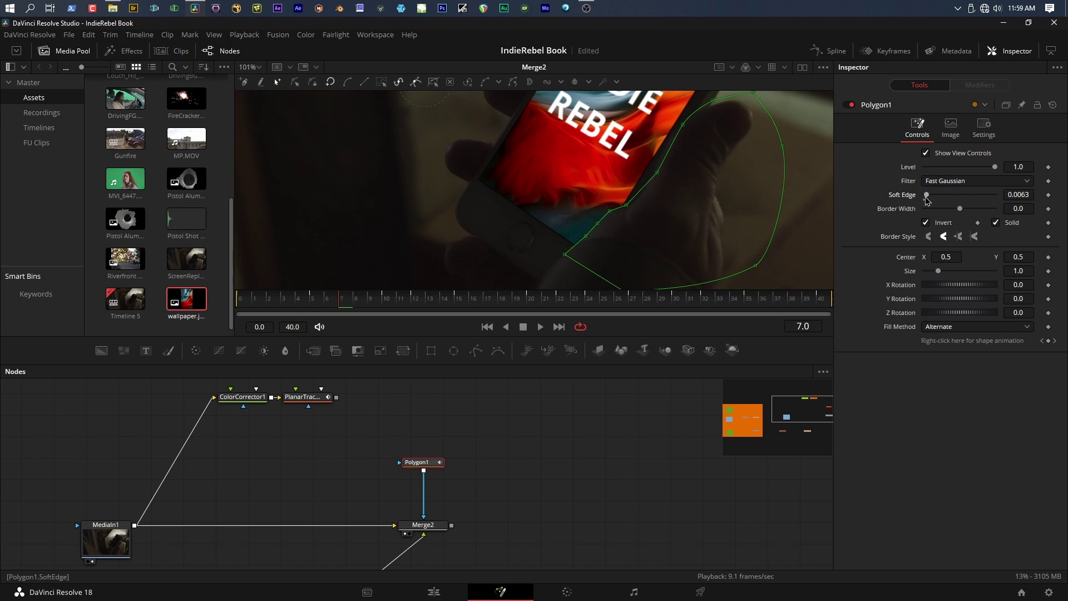
left_click(424, 528)
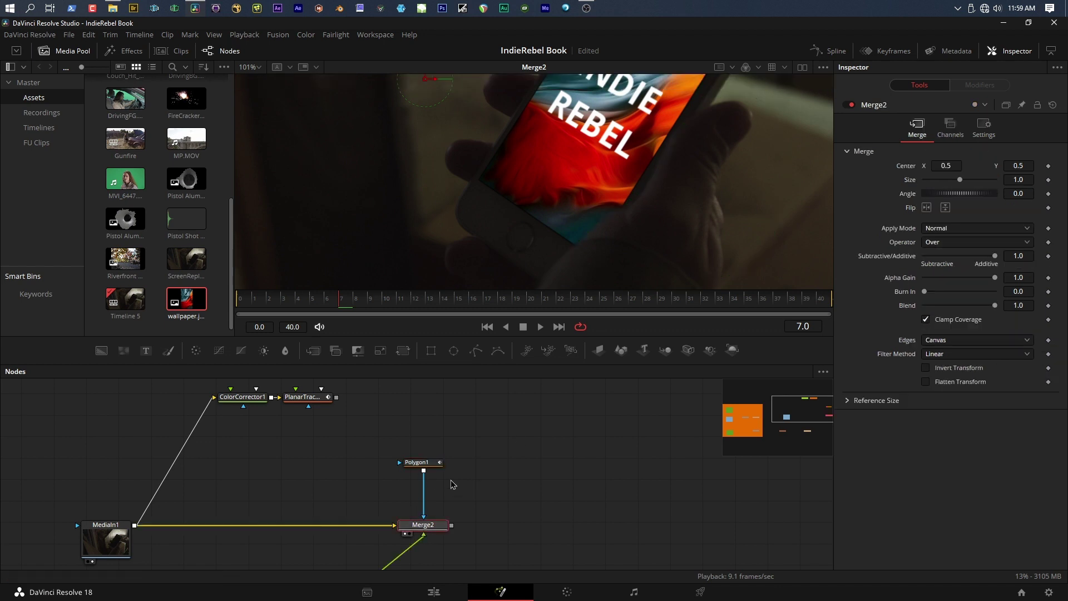
Play the Merge2 composite from the first frame to review the masked screen, stop playback and save the project
scroll(575, 167, "down", 3)
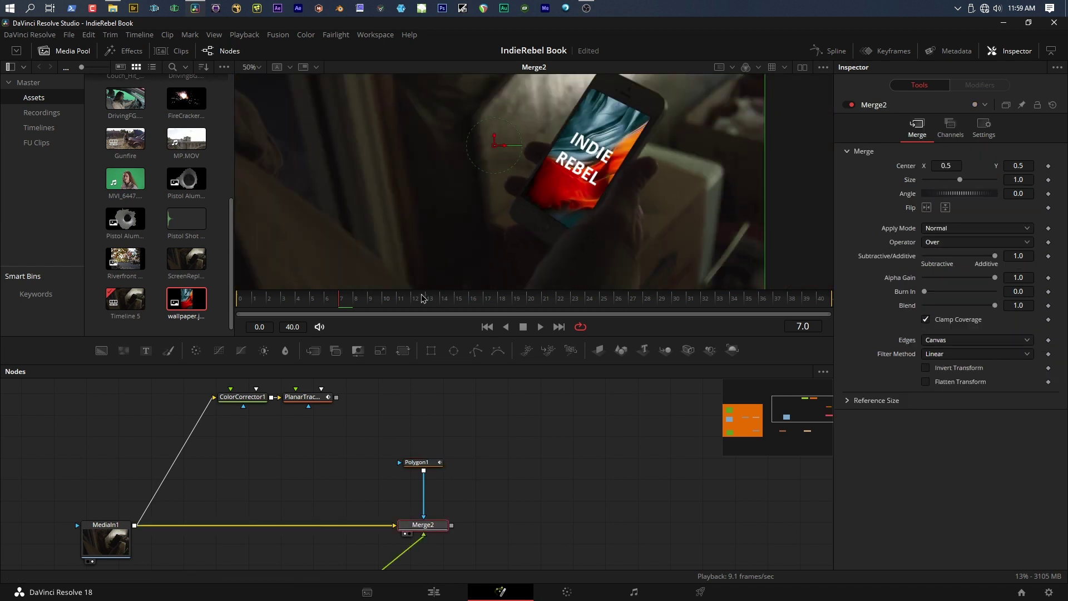
left_click(487, 327)
left_click(541, 327)
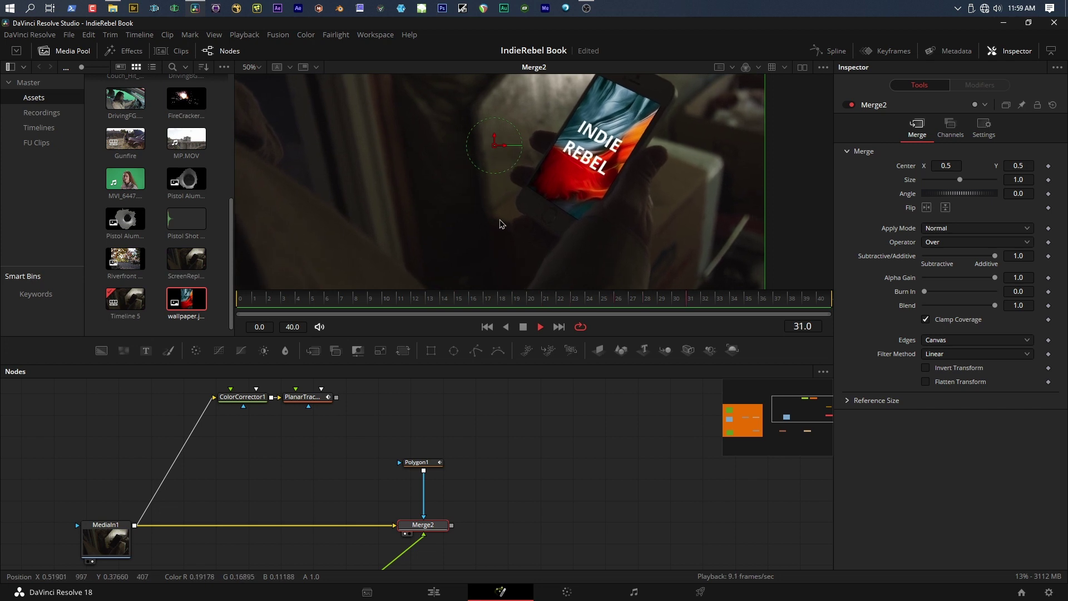
scroll(527, 219, "down", 2)
scroll(527, 221, "up", 1)
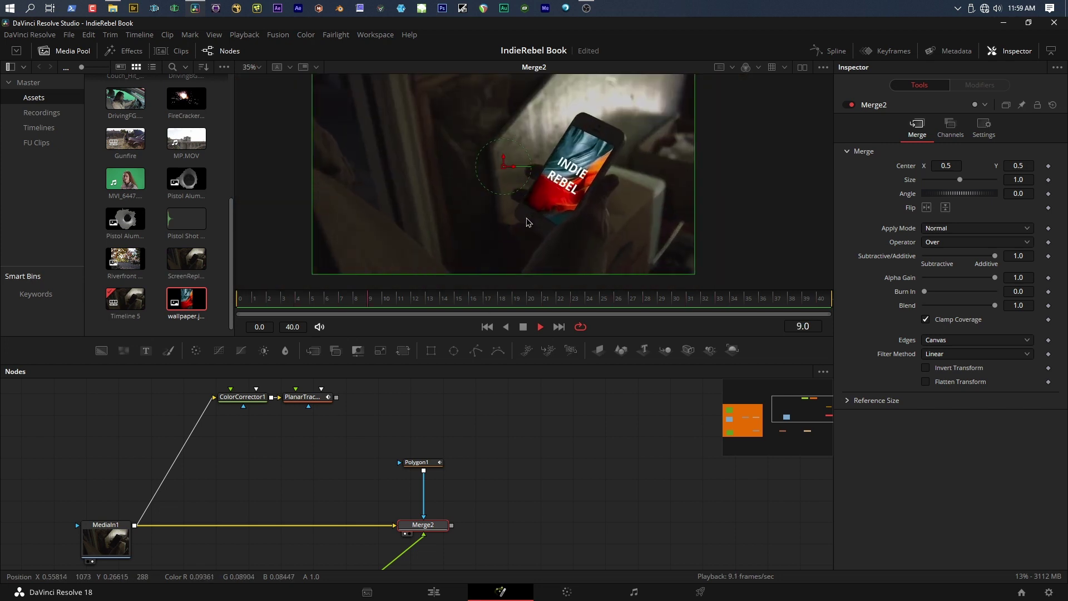
left_click(522, 330)
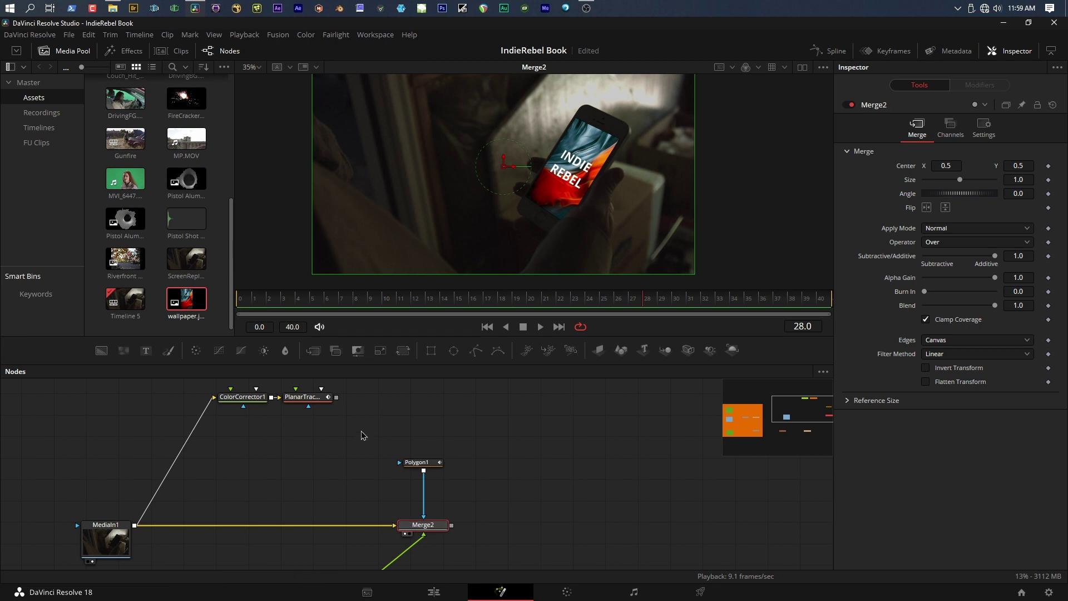
key("ctrl+s")
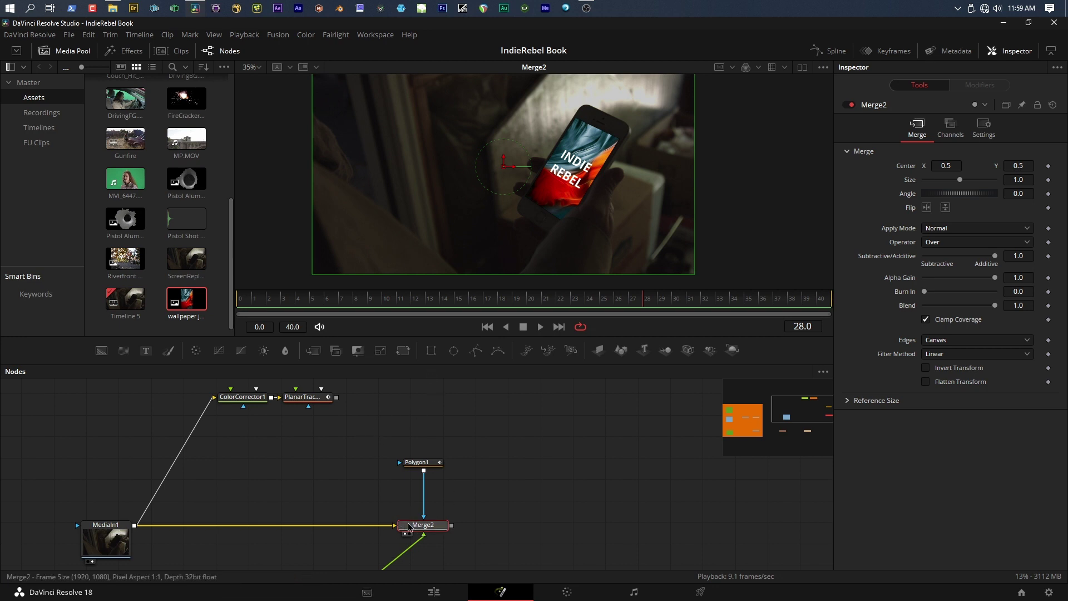
Enable motion blur on PlanarTransform1 and set its quality to 12
left_click_drag(313, 510, 326, 372)
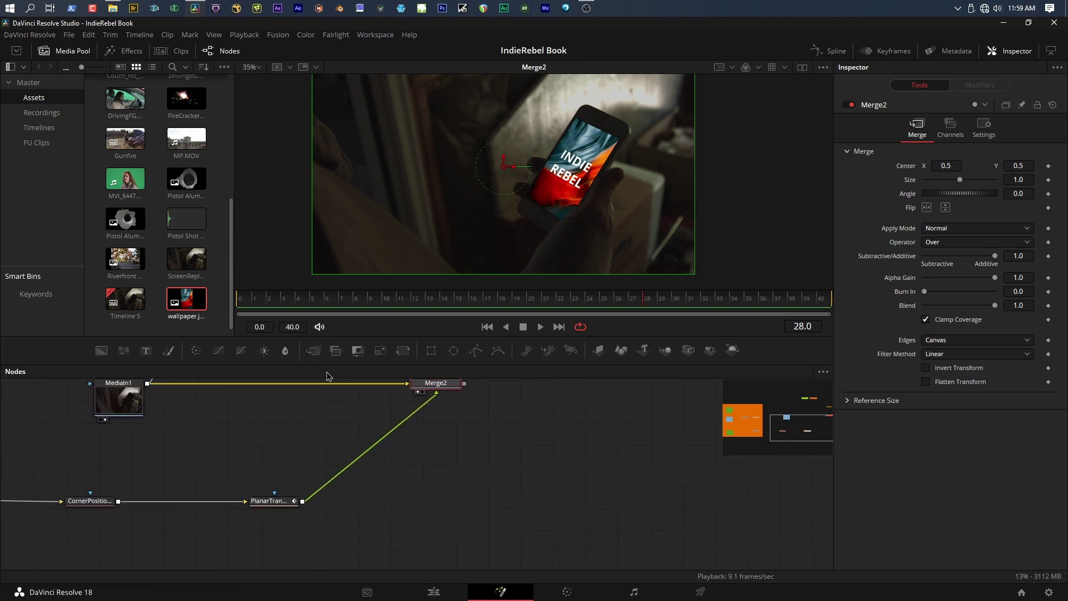
left_click(275, 502)
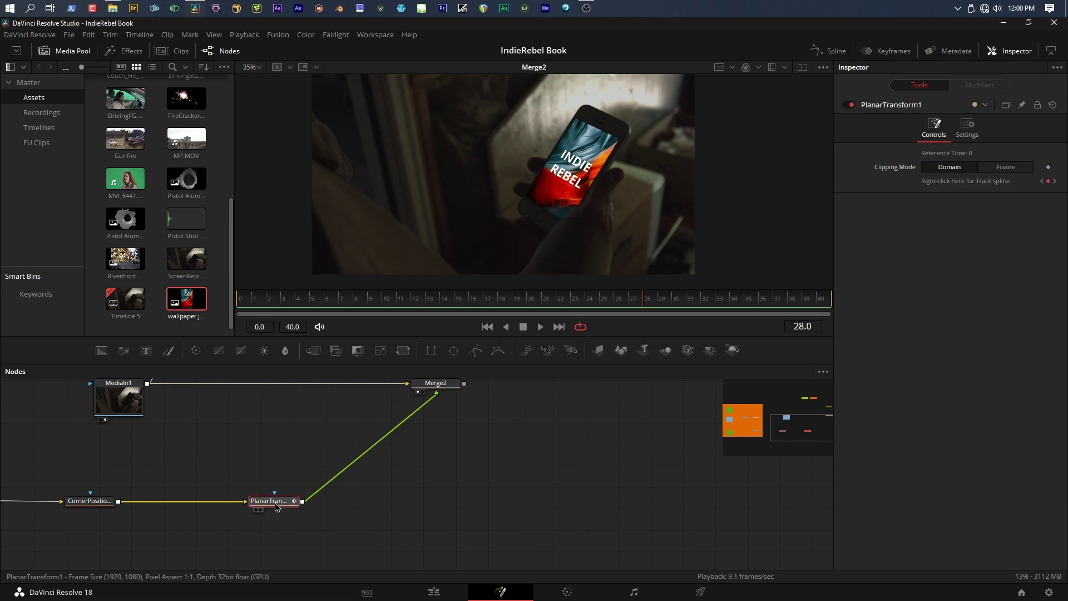
left_click(968, 128)
left_click(935, 250)
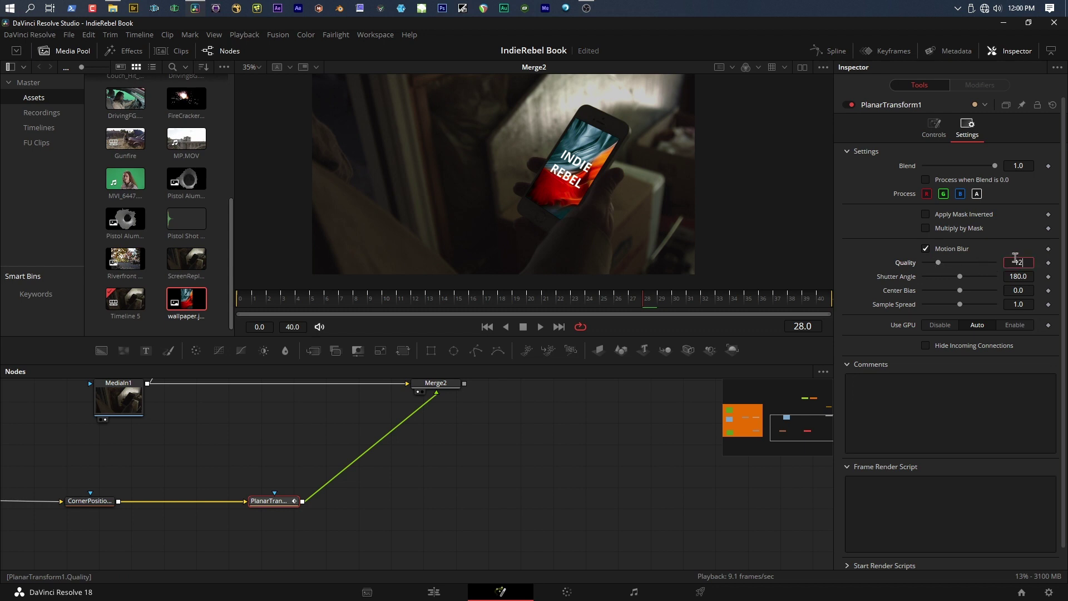
key("Tab")
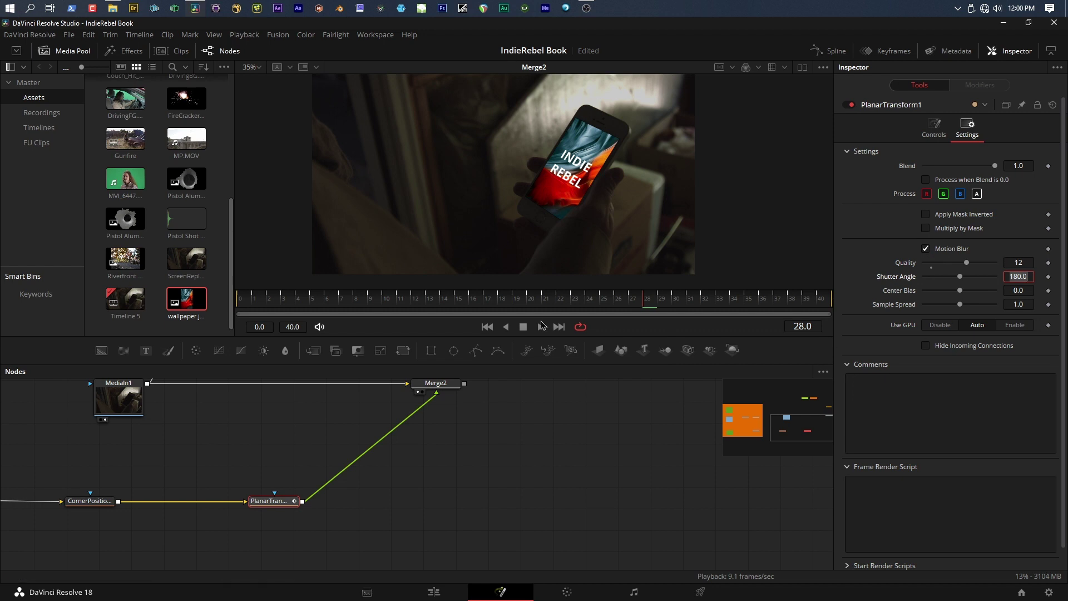
Play the composite from the first frame to review the motion blur on the tracked screen, then stop playback
left_click(488, 327)
left_click(539, 328)
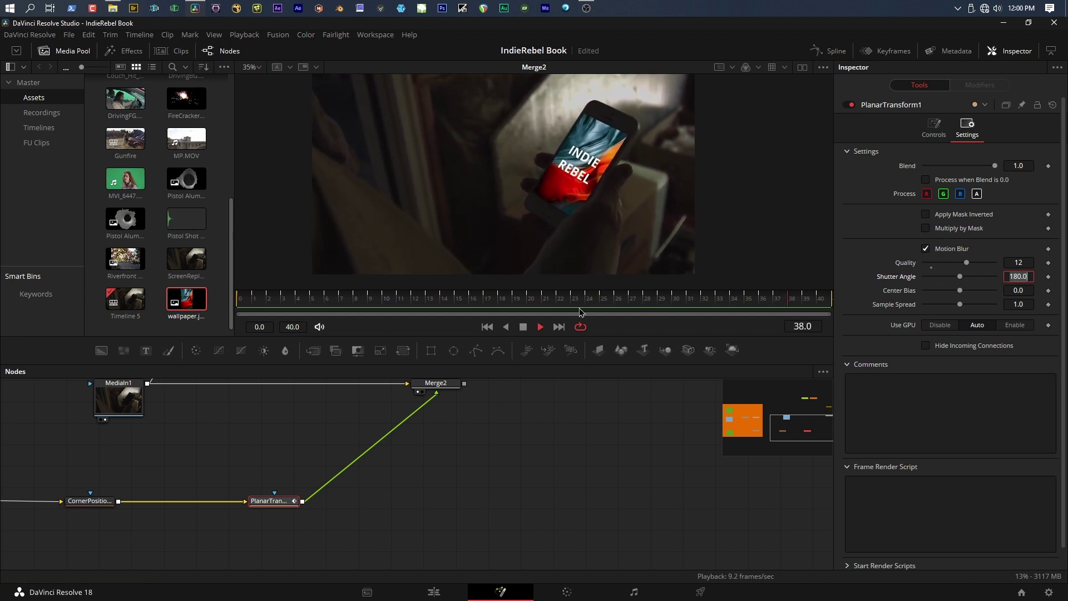
left_click(525, 329)
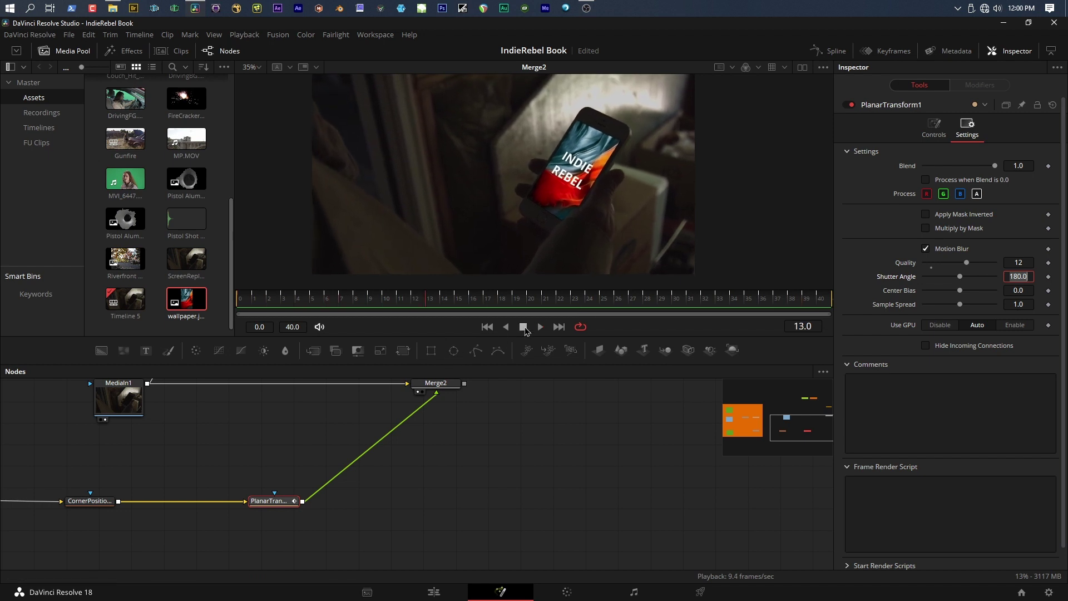
Review the node tree and compare the original MediaIn1 footage with the Merge2 composite in the viewer
scroll(365, 462, "down", 5)
left_click_drag(300, 457, 393, 474)
scroll(395, 477, "up", 2)
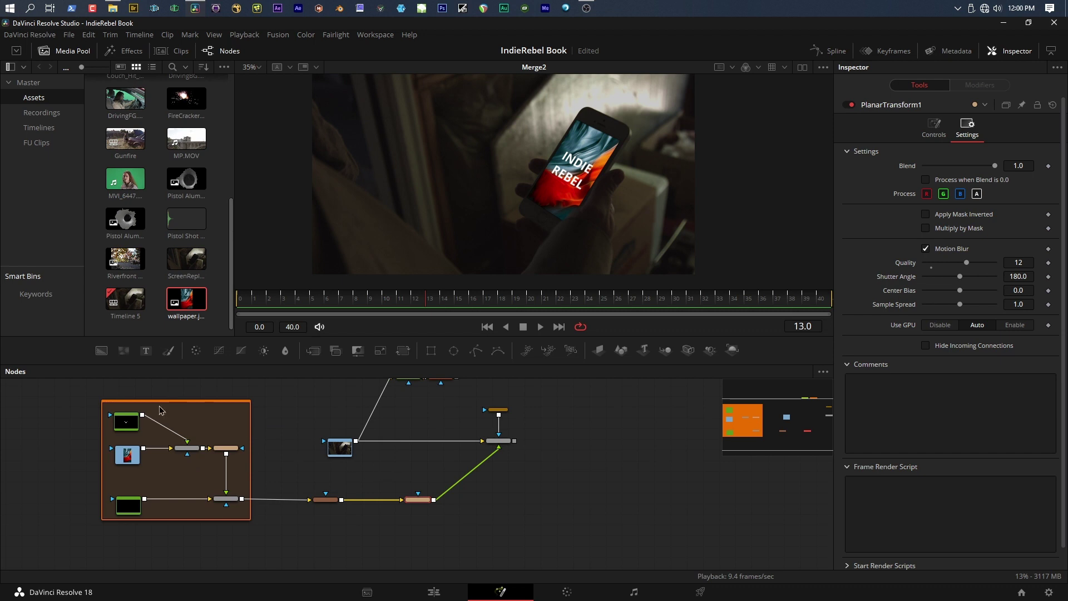
scroll(390, 473, "up", 2)
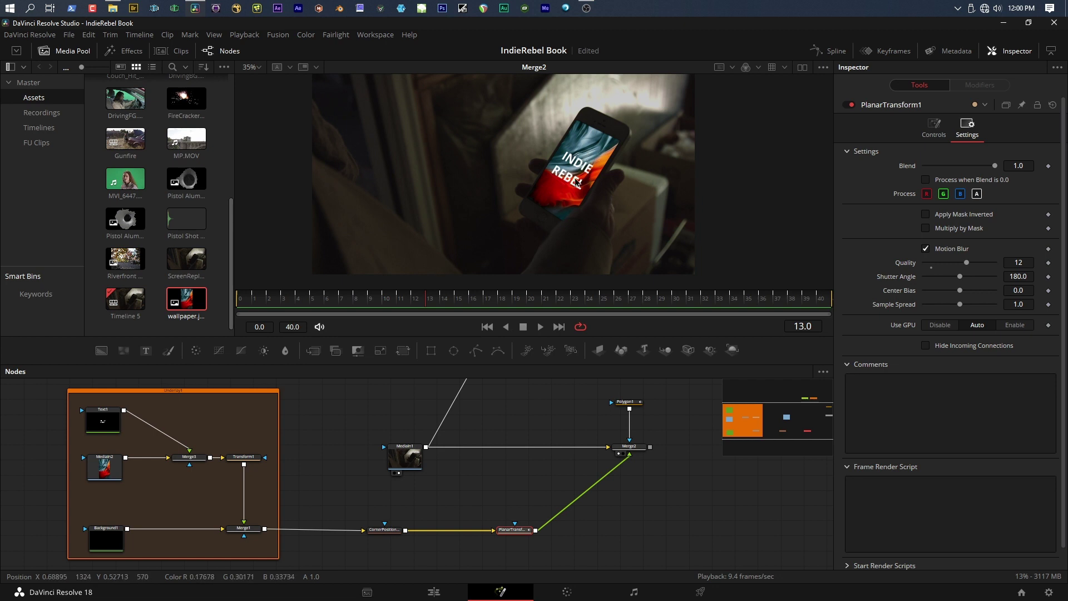
left_click(408, 456)
key("1")
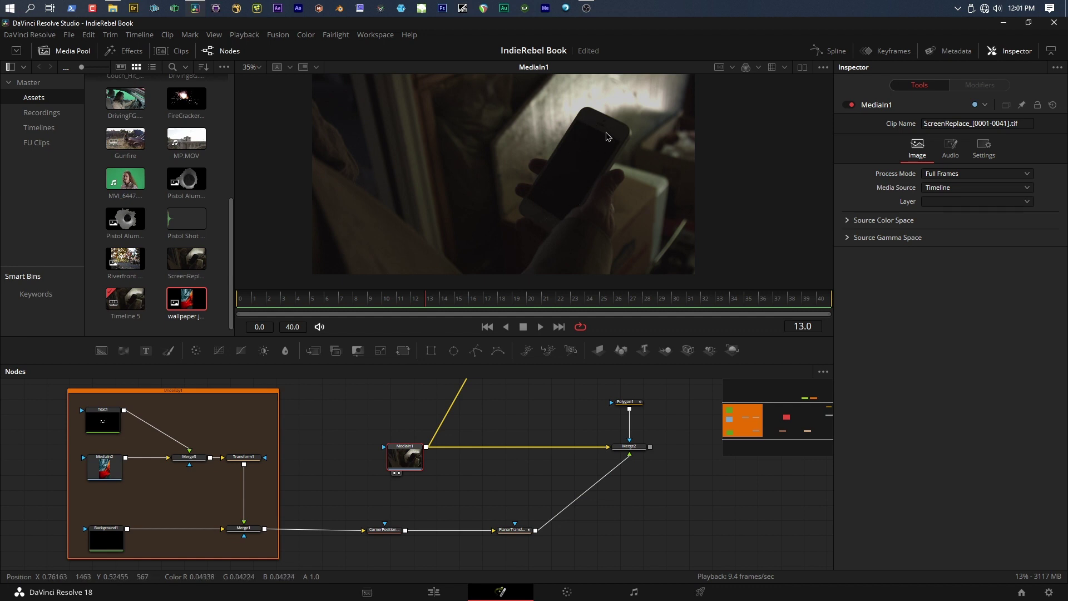
left_click(630, 447)
key("1")
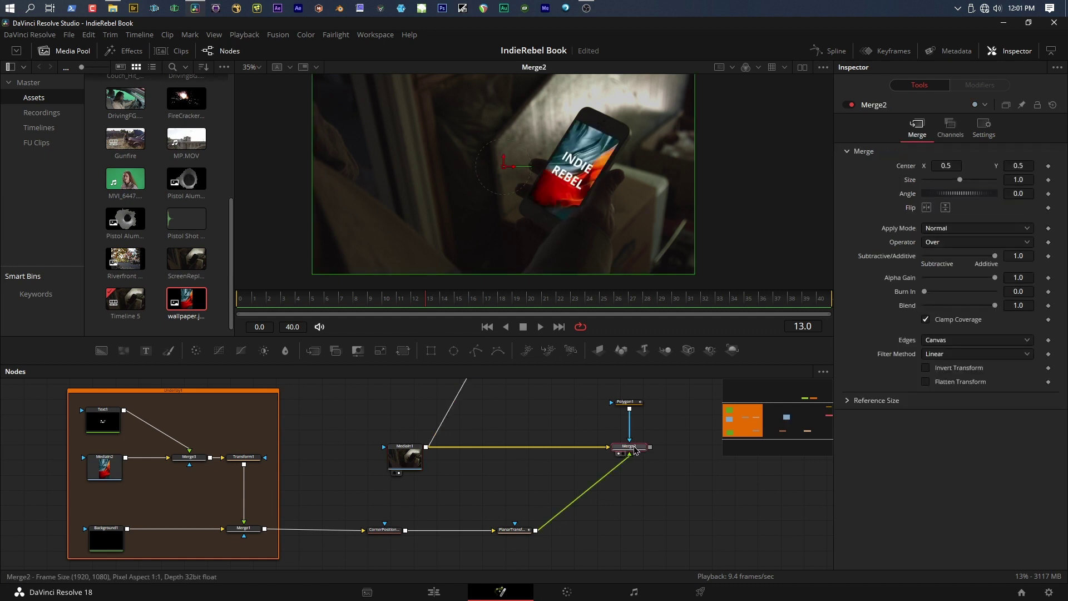
Set Merge2's Apply Mode to Screen and inspect the blended phone screen up close
left_click(942, 229)
left_click(946, 257)
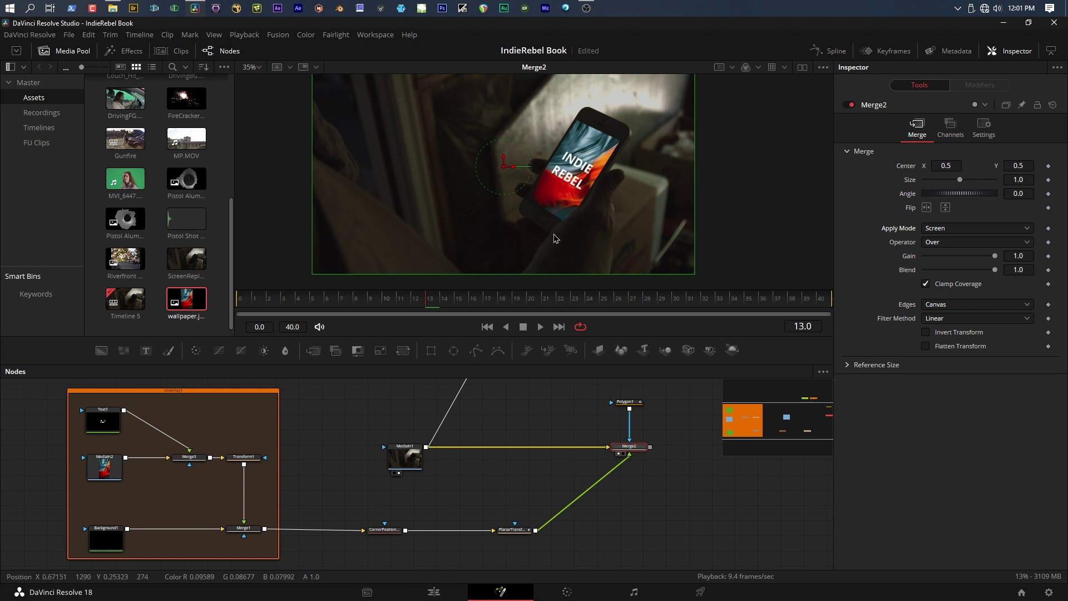
scroll(555, 239, "up", 2)
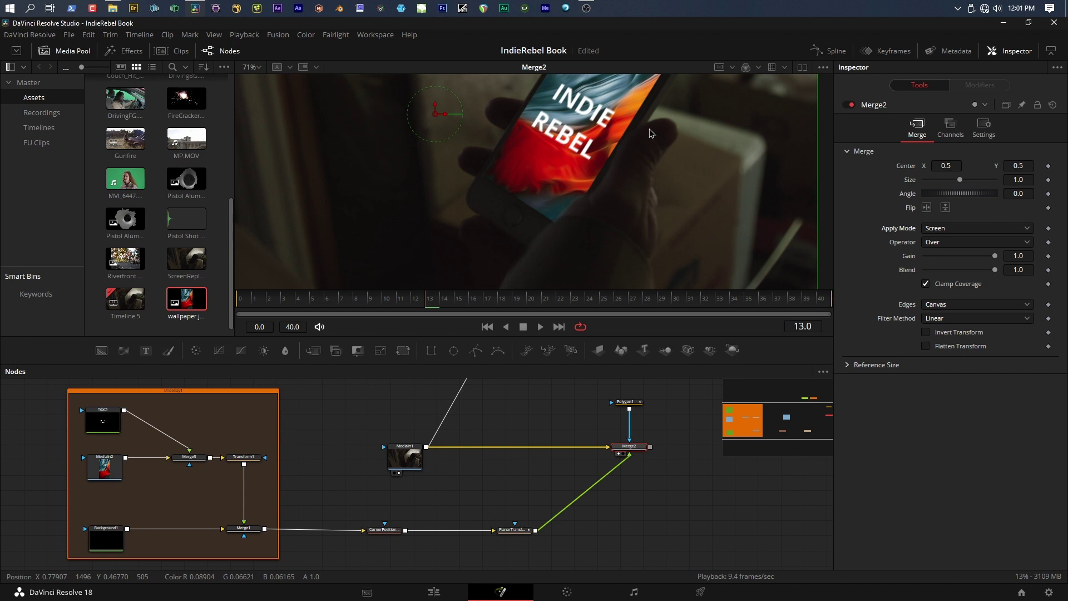
scroll(650, 132, "down", 3)
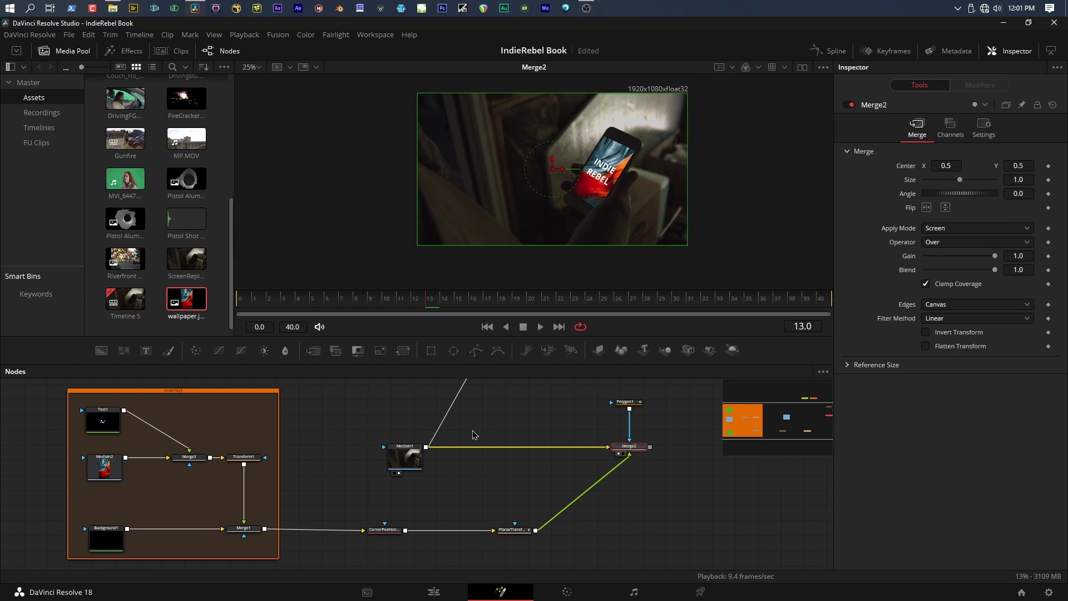
View MediaIn1 and PlanarTracker1 to examine reflections on the phone's blank screen, then compare them with the Merge2 composite
left_click_drag(405, 458, 583, 152)
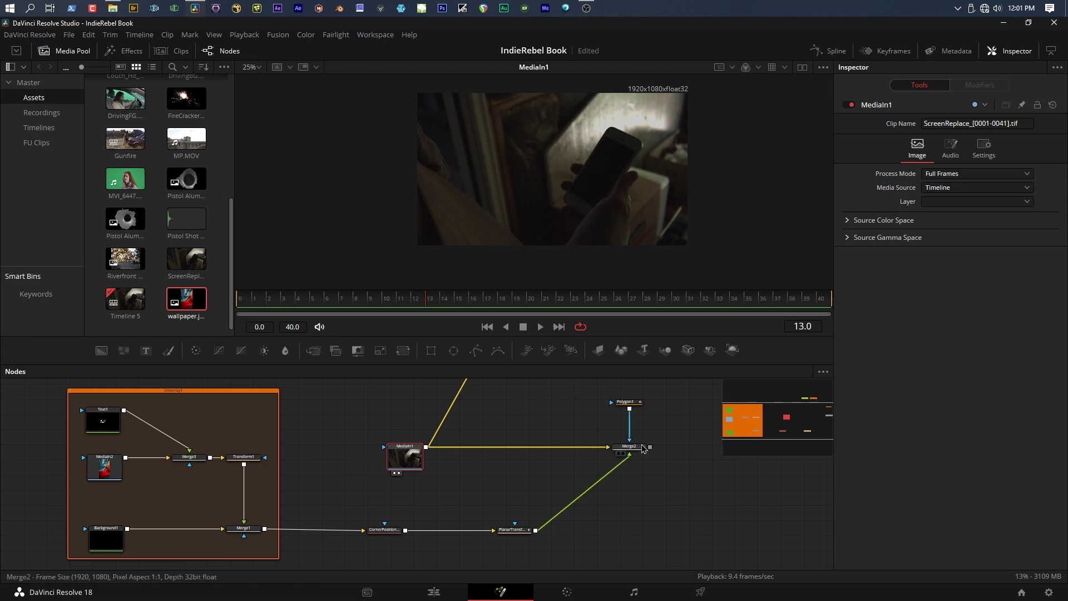
left_click_drag(492, 443, 424, 558)
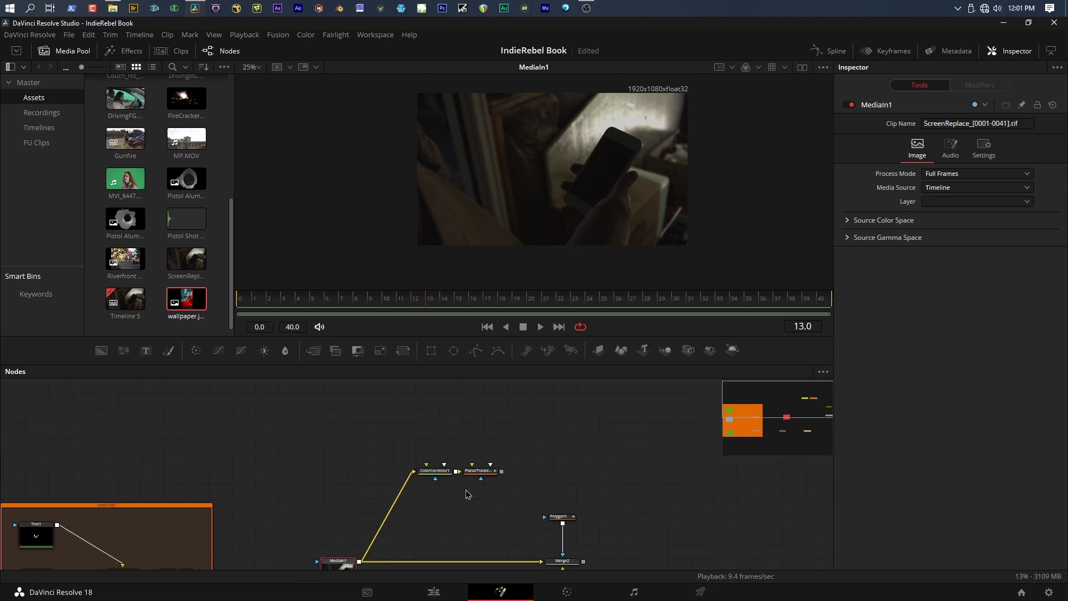
left_click(488, 475)
key("1")
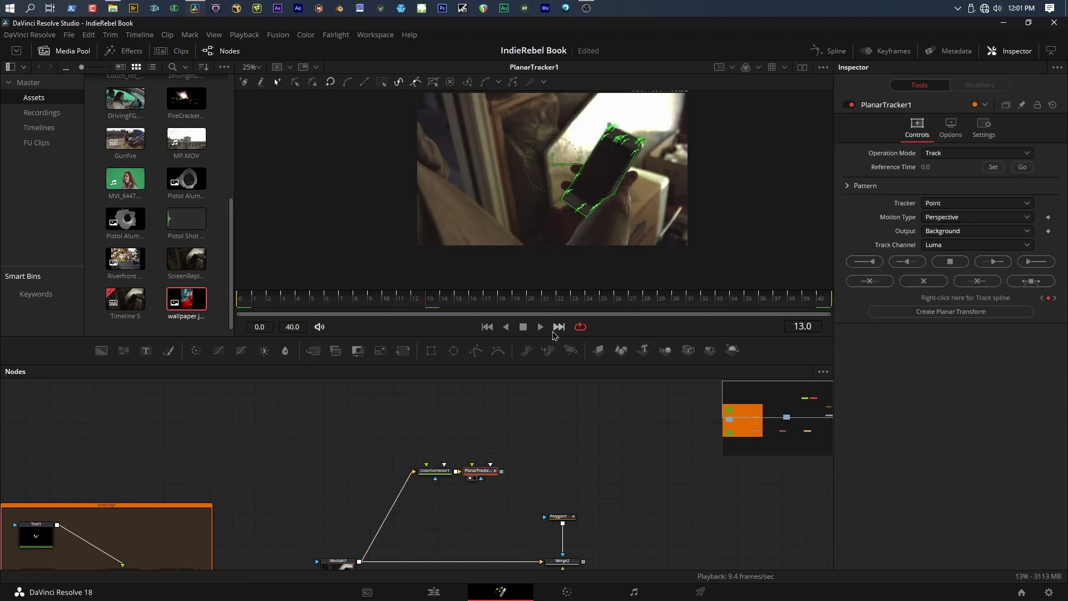
scroll(623, 146, "up", 5)
scroll(616, 151, "down", 2)
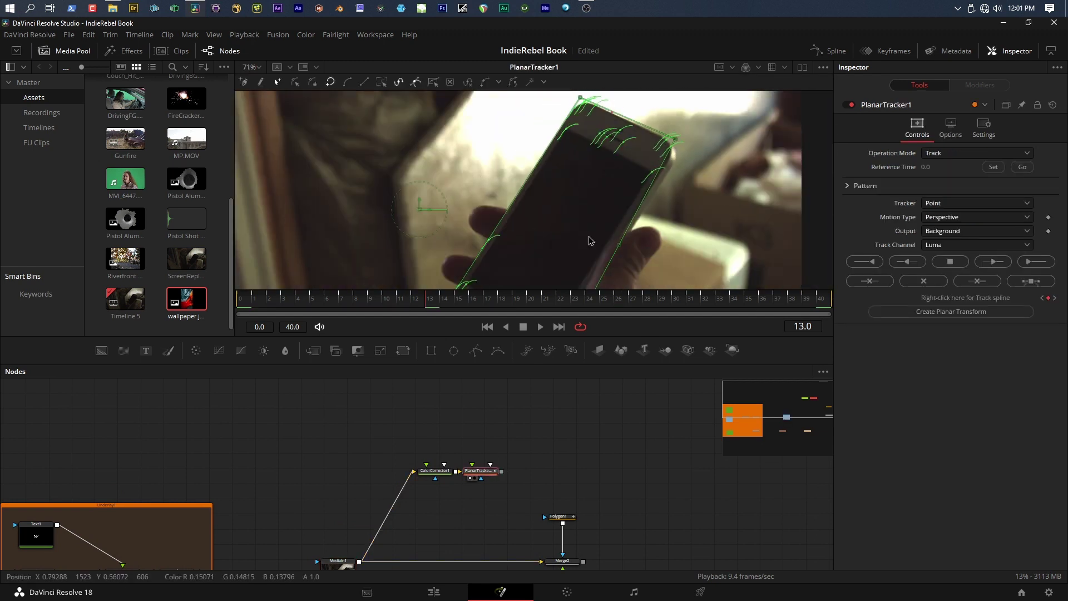
scroll(559, 161, "down", 4)
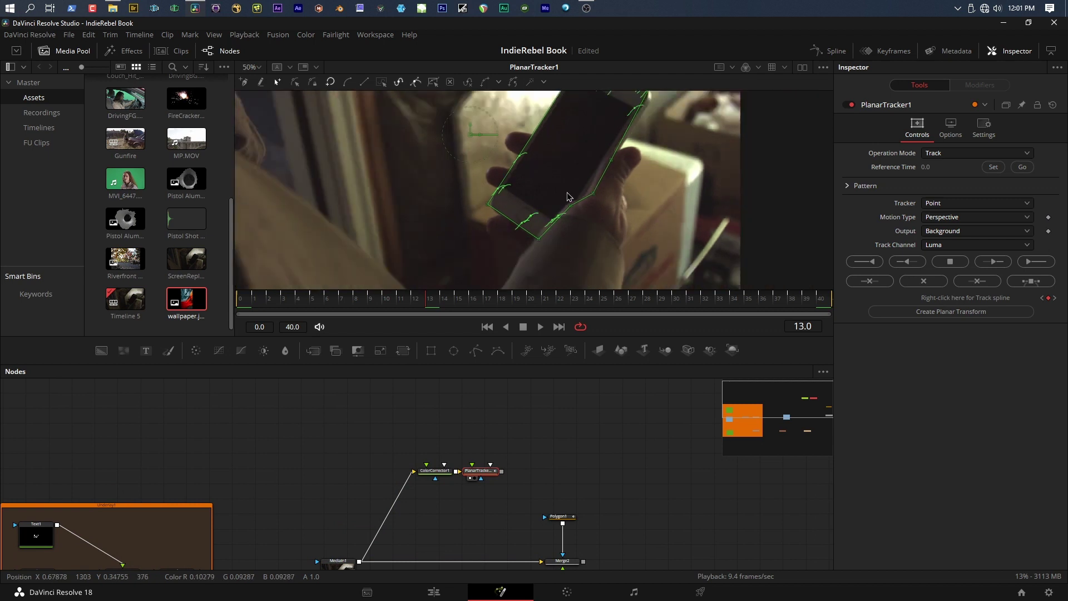
left_click(567, 561)
scroll(569, 562, "down", 1)
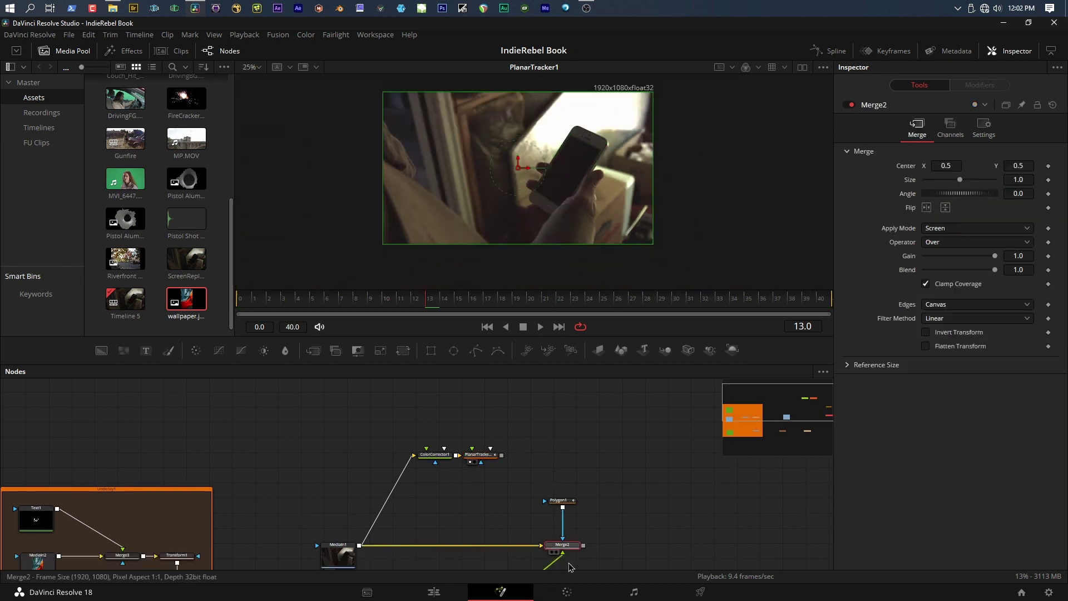
key("1")
left_click(606, 483)
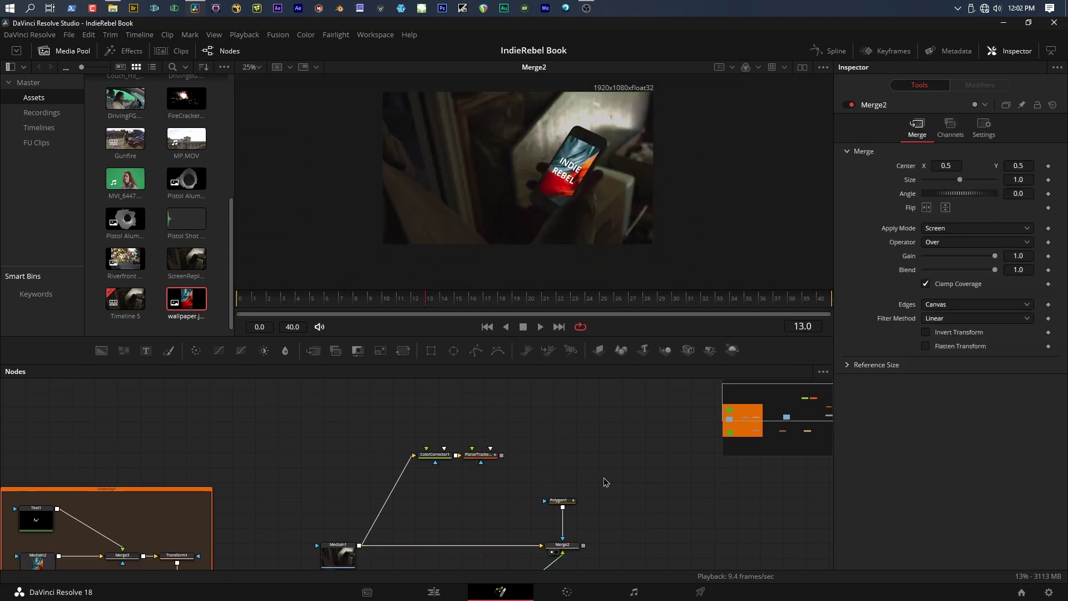
Lower Merge2's Blend to 0.591 to tone down the wallpaper on the phone
left_click(573, 545)
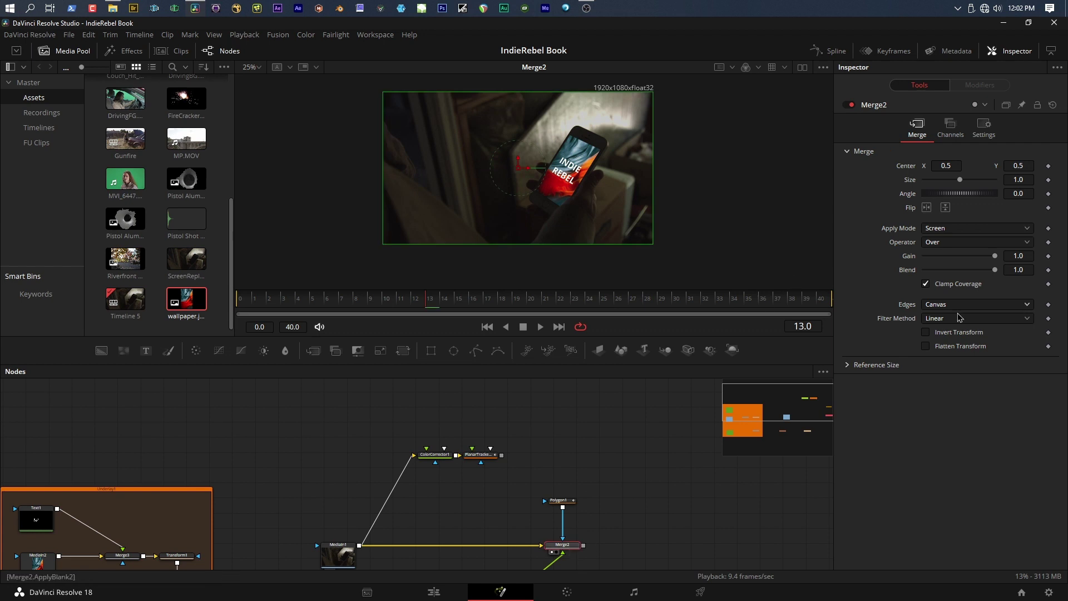
left_click_drag(996, 269, 966, 280)
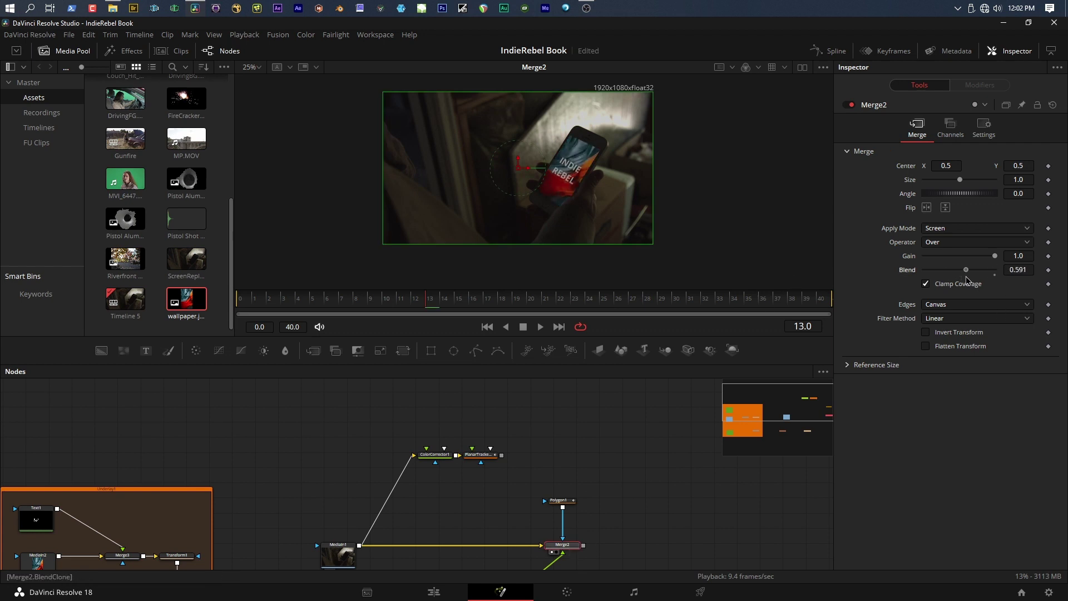
Review the whole node tree, from the wallpaper and title group through CornerPositioner1 and the planar transform to Merge2
left_click(569, 530)
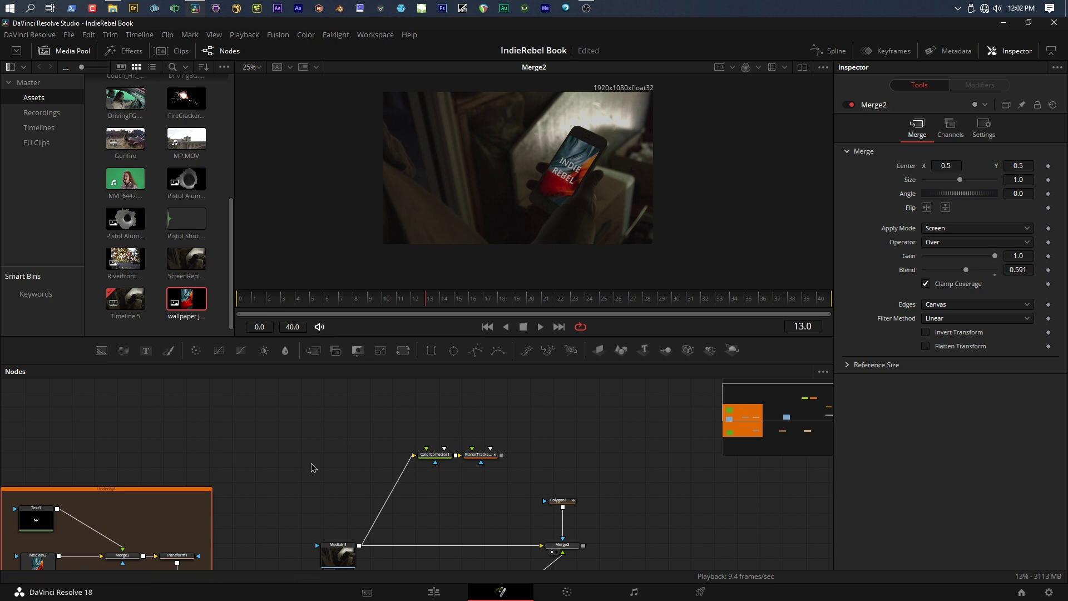
scroll(311, 468, "down", 4)
left_click_drag(310, 472, 342, 402)
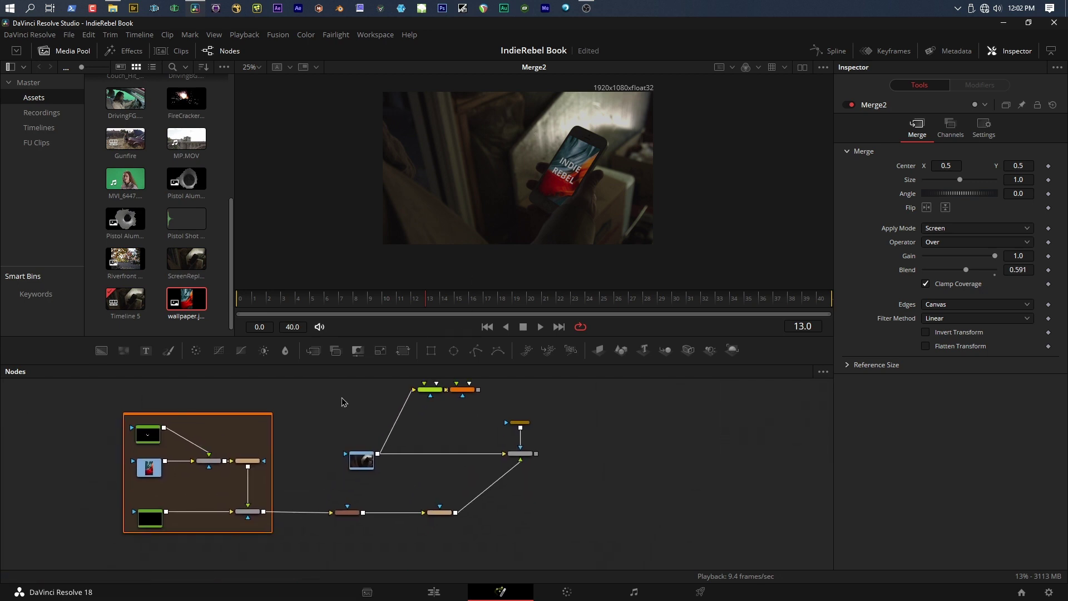
scroll(342, 405, "up", 4)
scroll(361, 412, "down", 2)
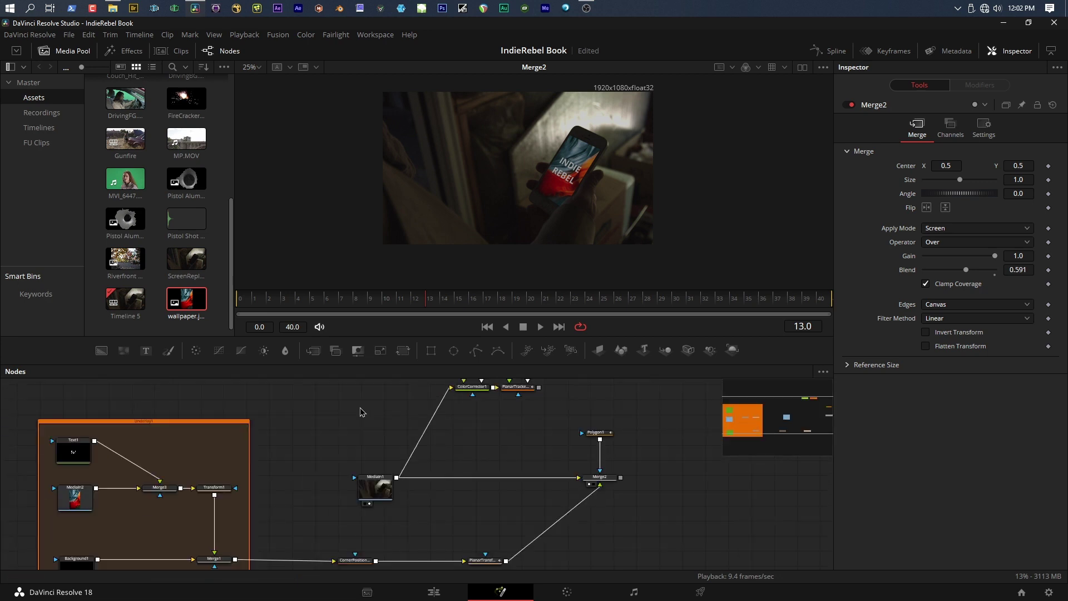
left_click(363, 560)
left_click_drag(485, 562, 485, 561)
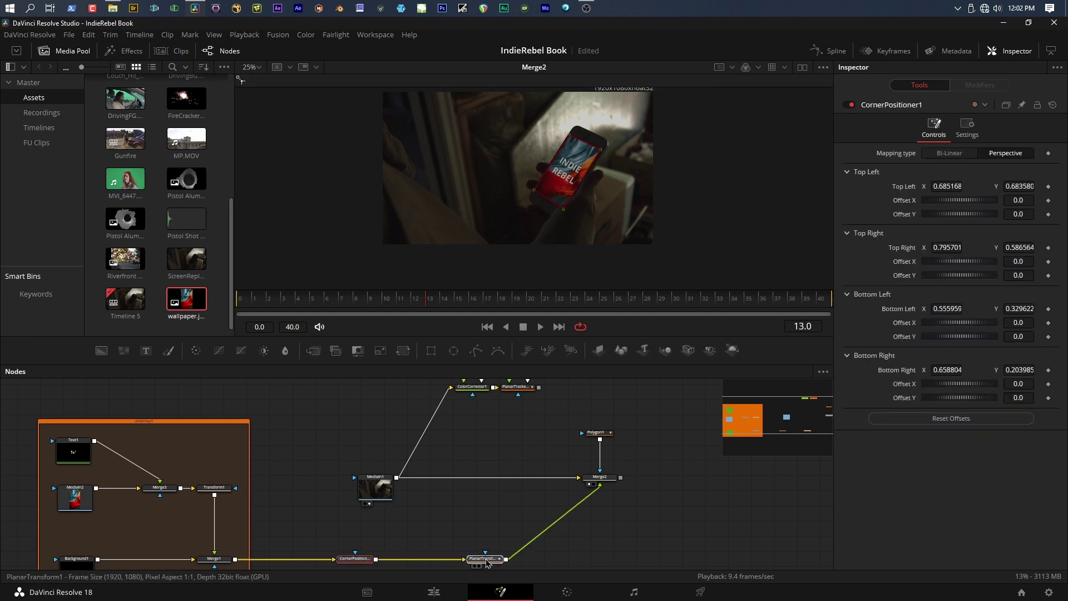
Add a Media Out node after Merge2, space it away from the merge, and switch to the Edit page to view the composite
left_click(610, 479)
key("shift+space")
type("me")
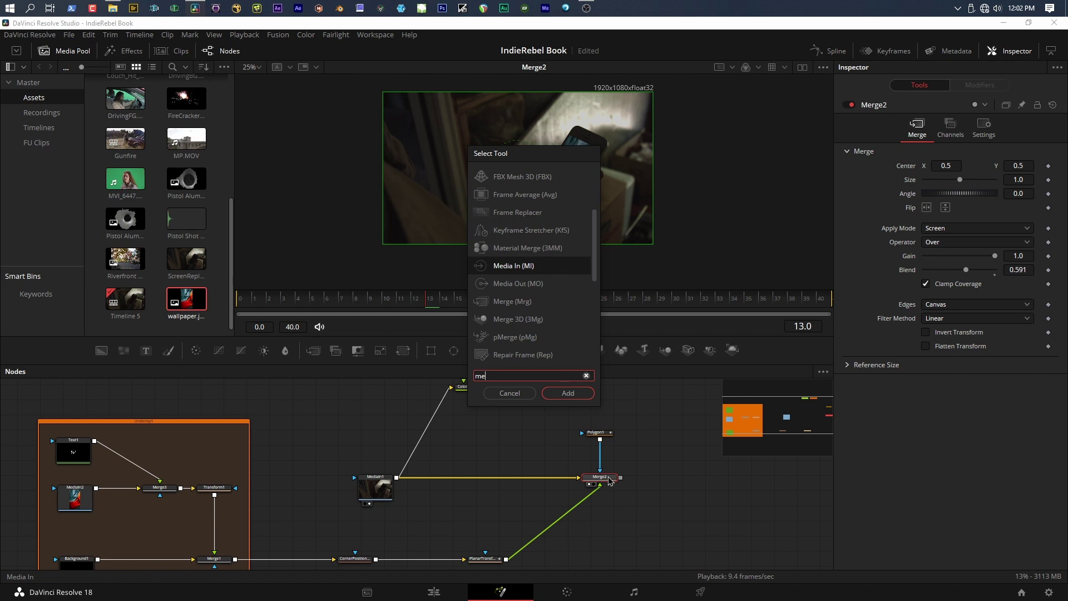
left_click(512, 284)
left_click(567, 393)
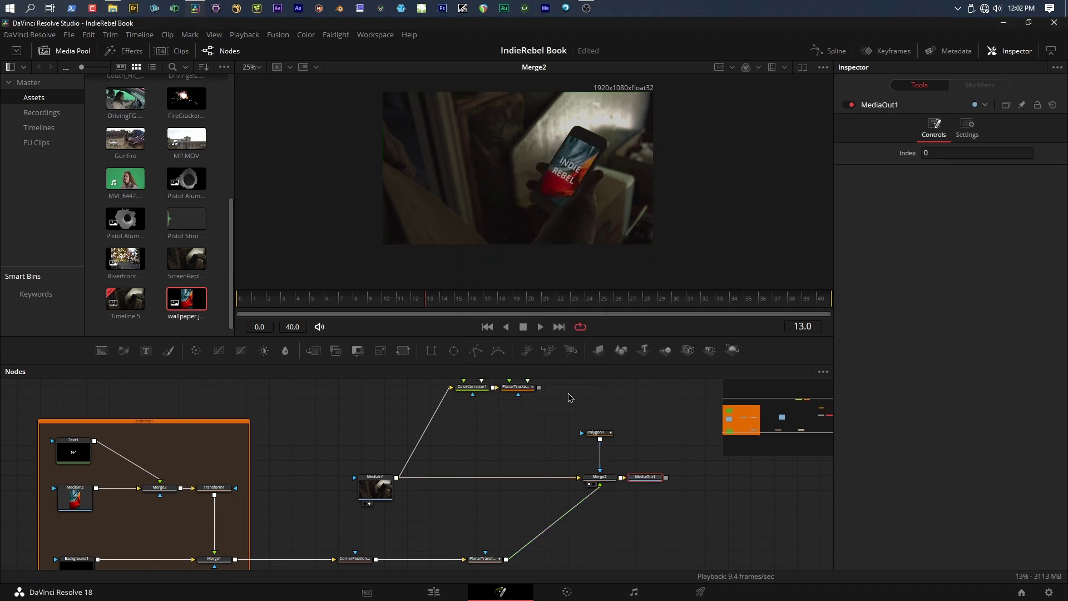
left_click_drag(640, 478, 700, 478)
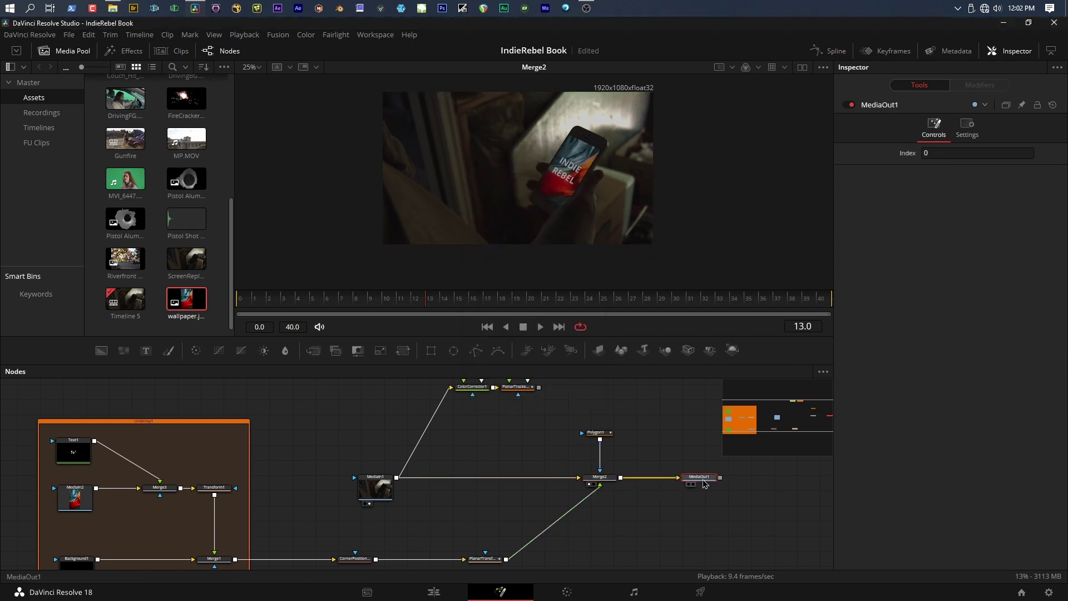
left_click(434, 593)
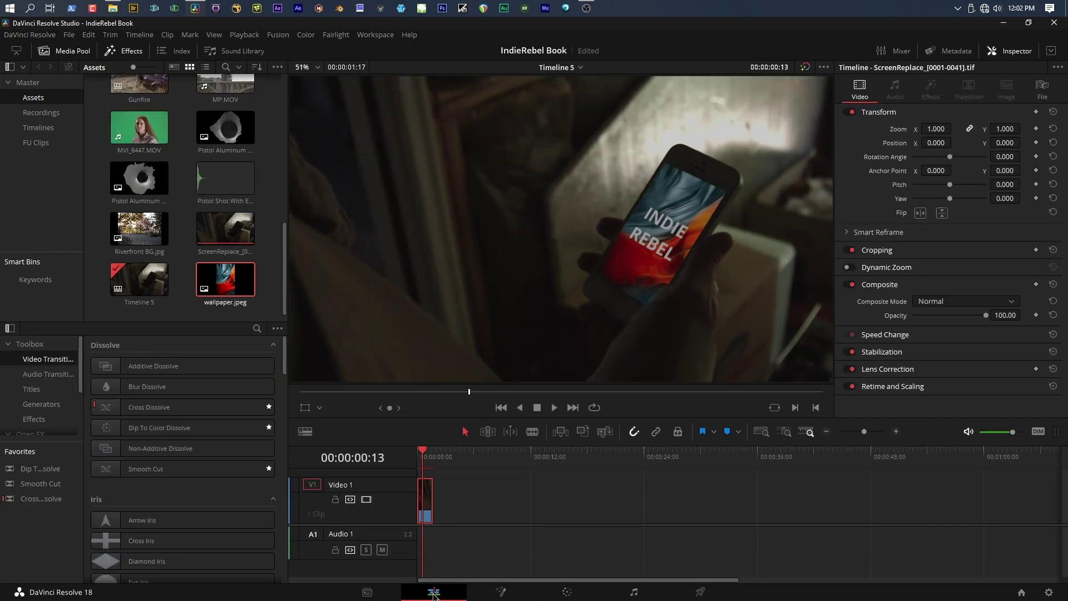